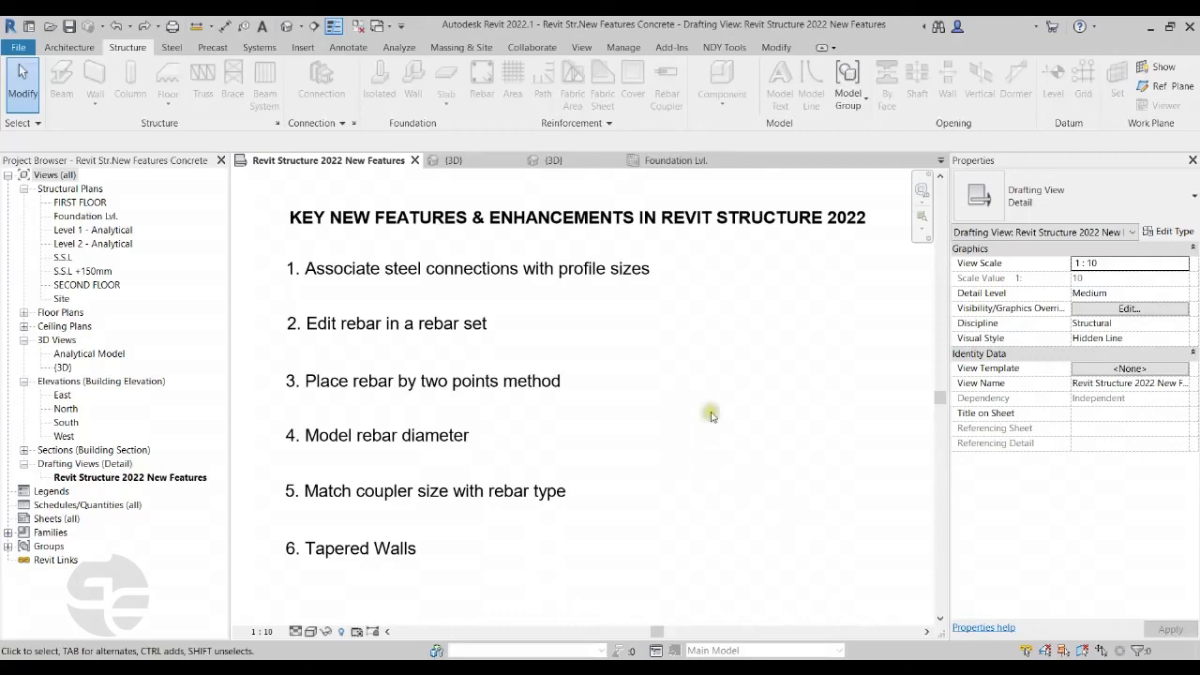
- In the steel model's 3D view, select the base plate under the front corner column and open its type properties
left_click(563, 160)
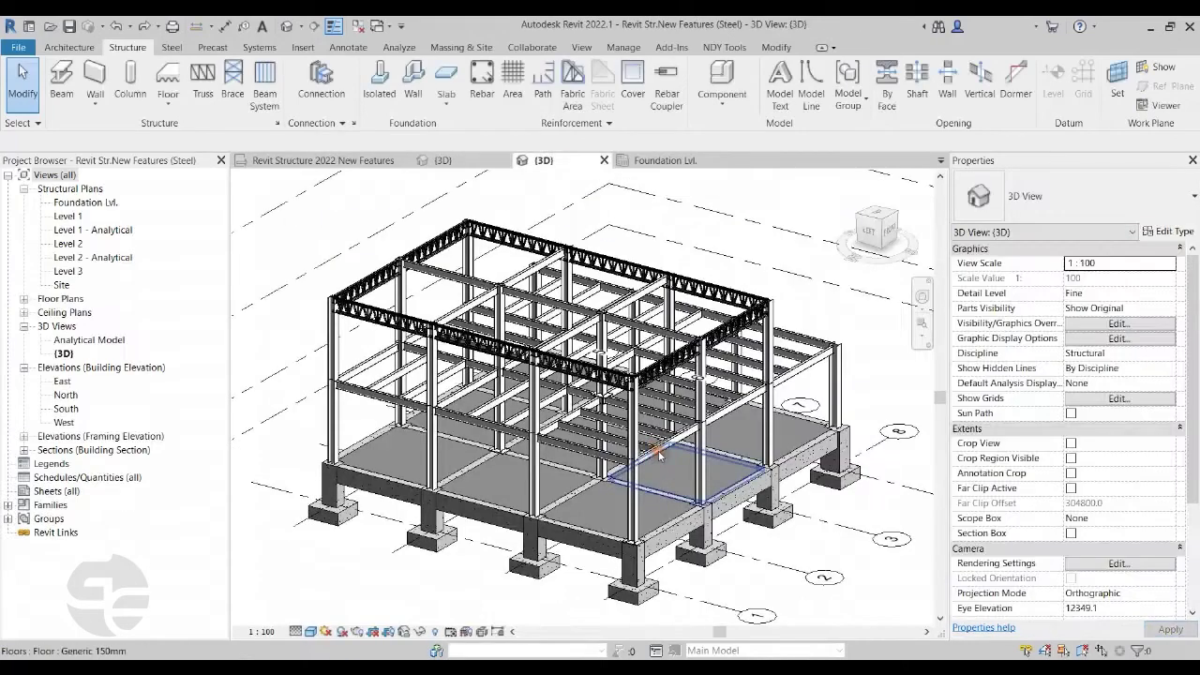
middle_click_drag(647, 554, 630, 568, "shift")
scroll(656, 557, "up", 8)
scroll(657, 553, "up", 6)
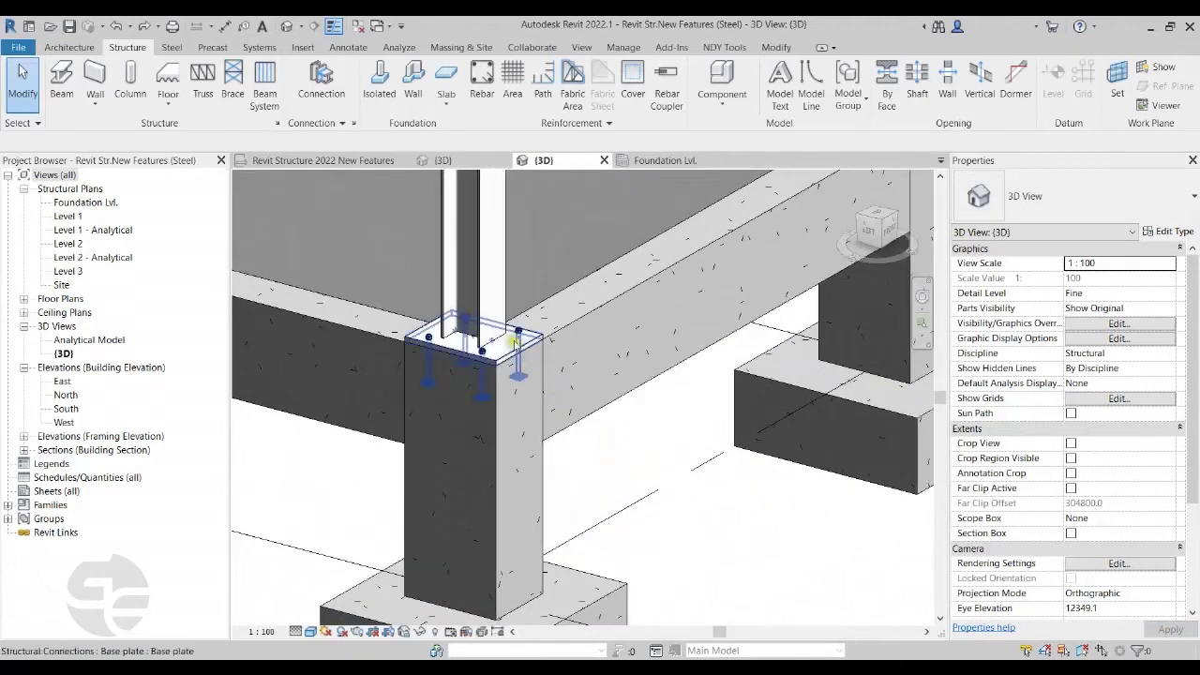
left_click(513, 342)
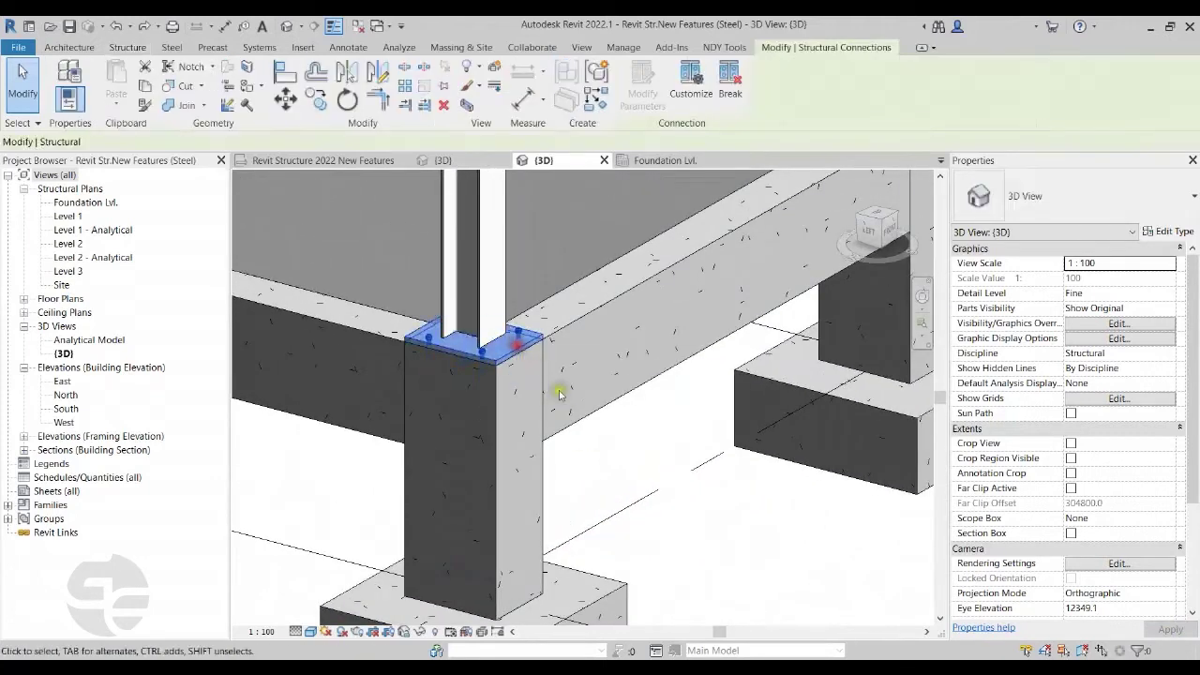
left_click(1171, 231)
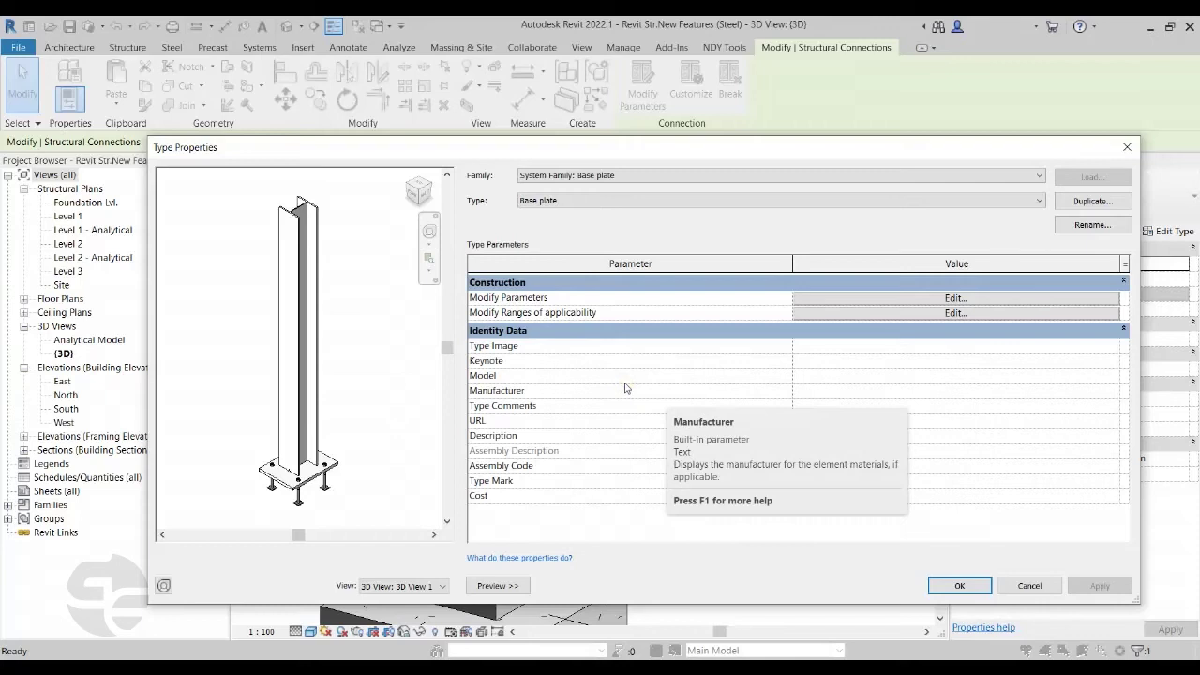
- Choose the Base plate(600x450) type and open its ranges of applicability
left_click(678, 200)
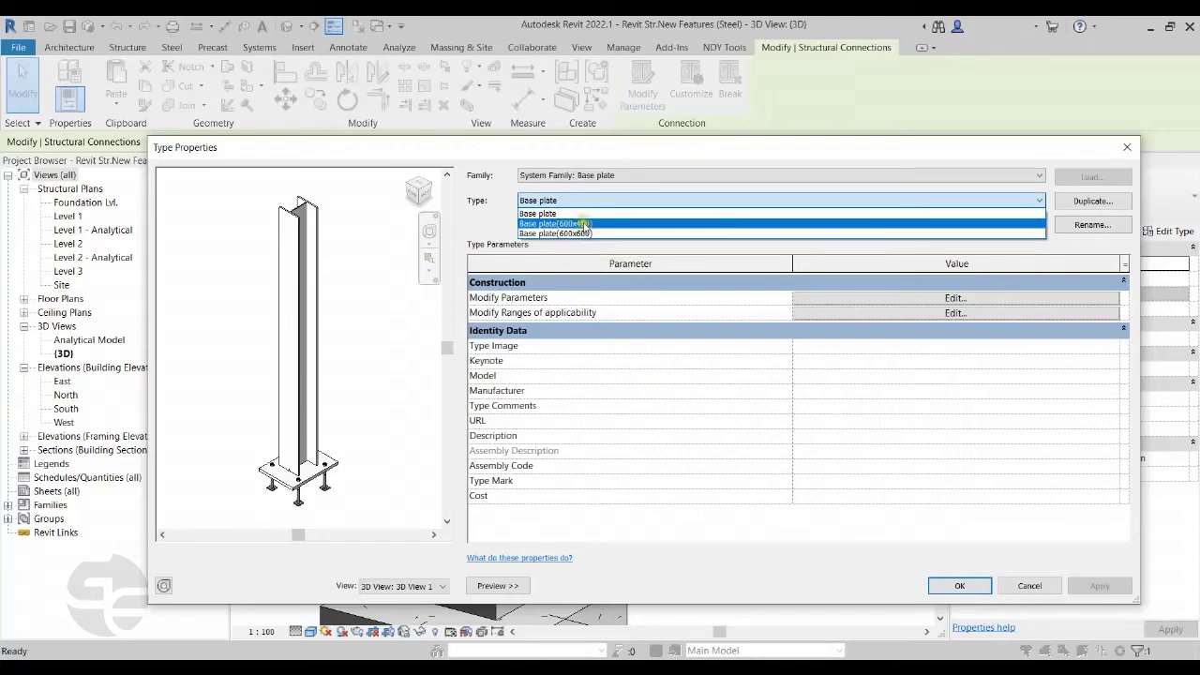
left_click(584, 223)
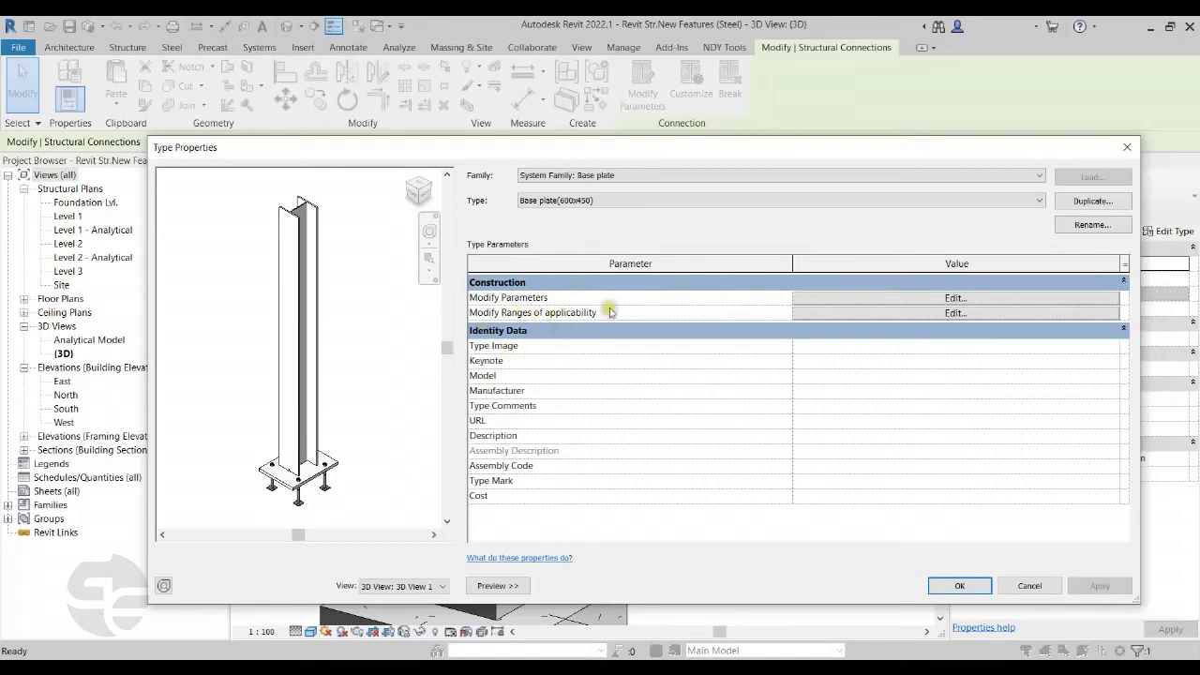
left_click(886, 312)
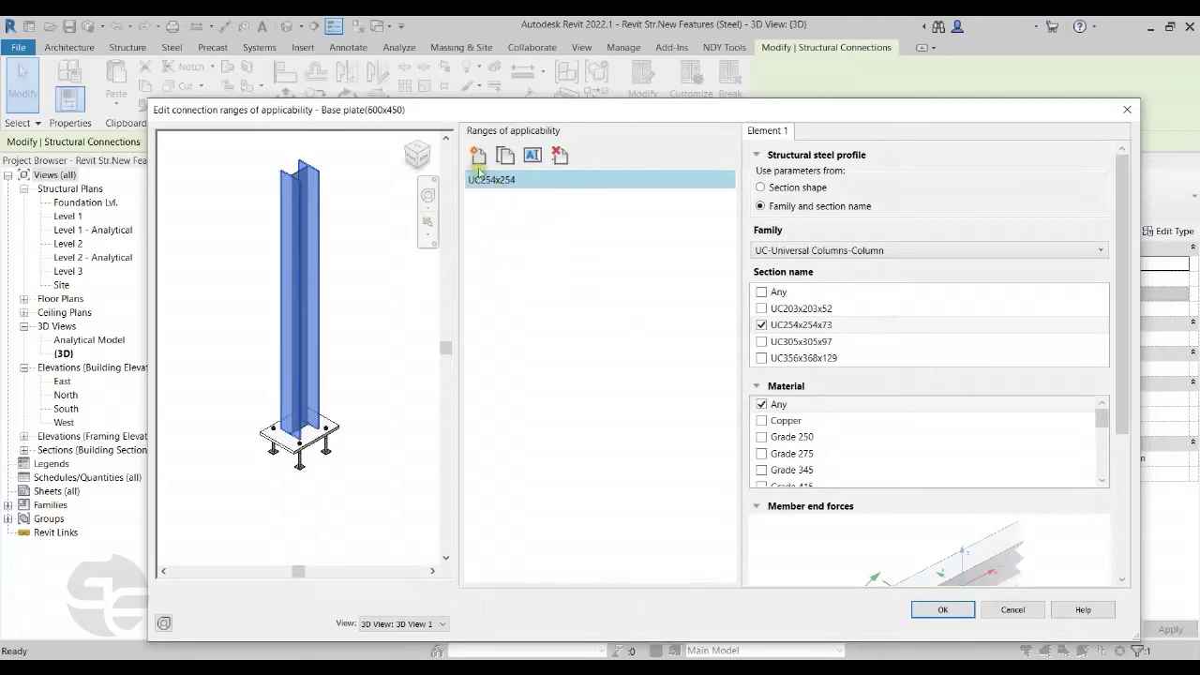
- Try adding a new range of applicability defined by family and section name, review the UC254x254 range, and discard the changes
left_click(479, 153)
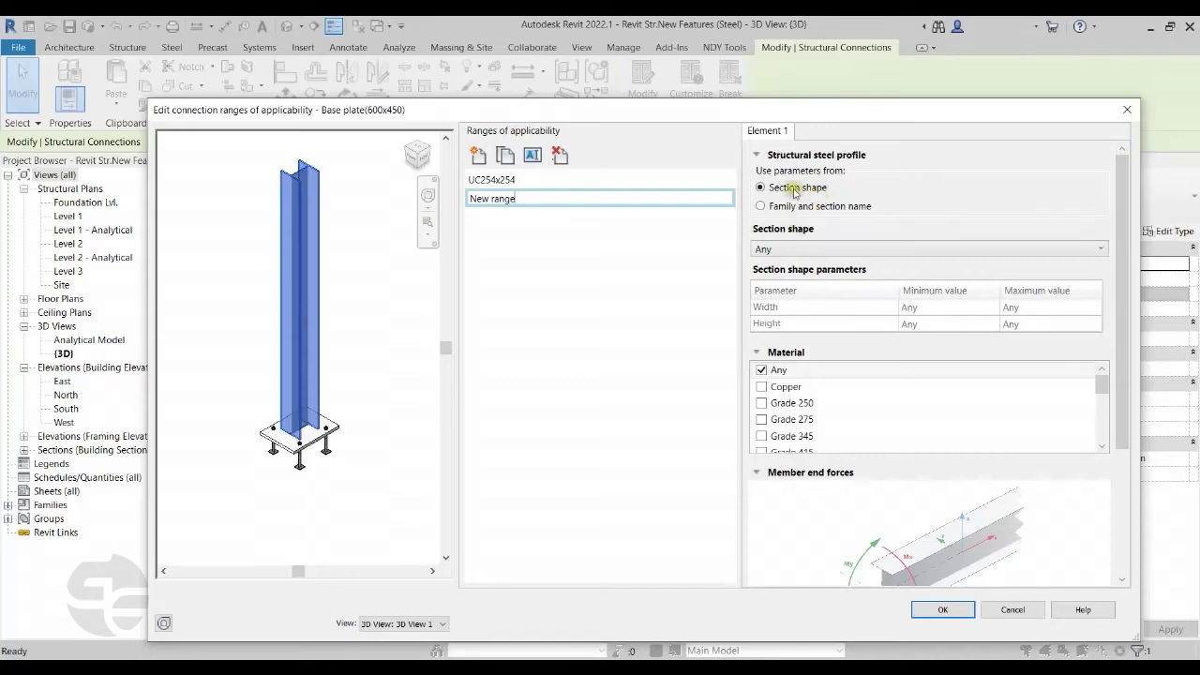
left_click(802, 250)
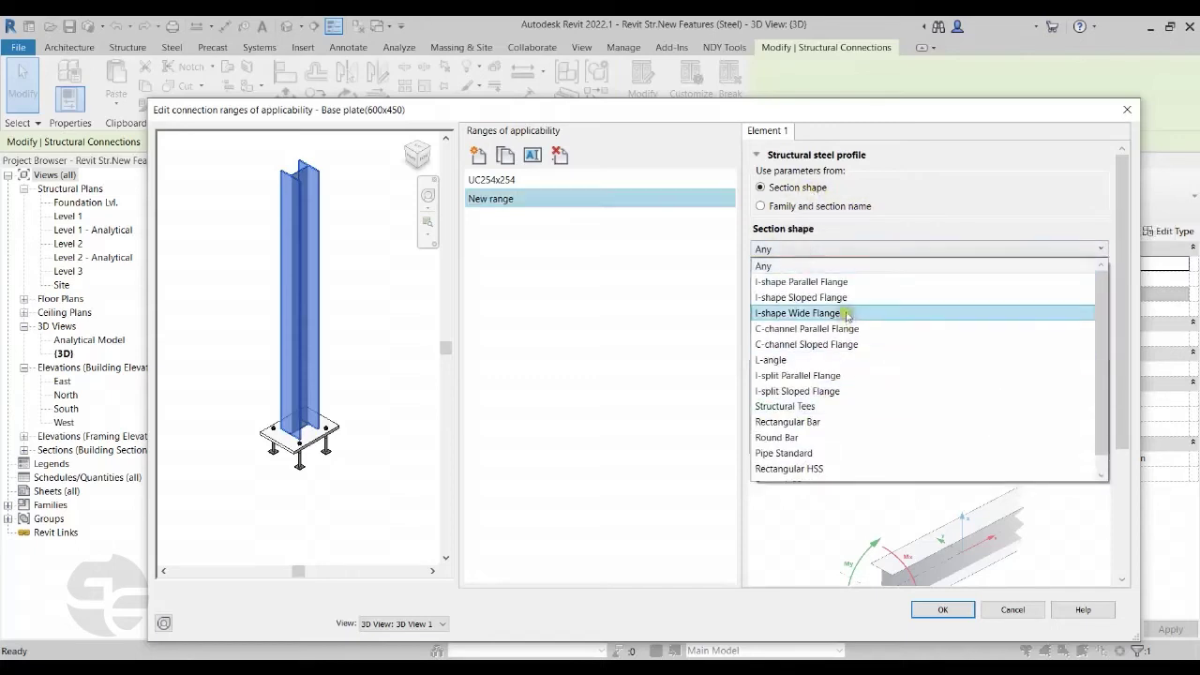
left_click(891, 223)
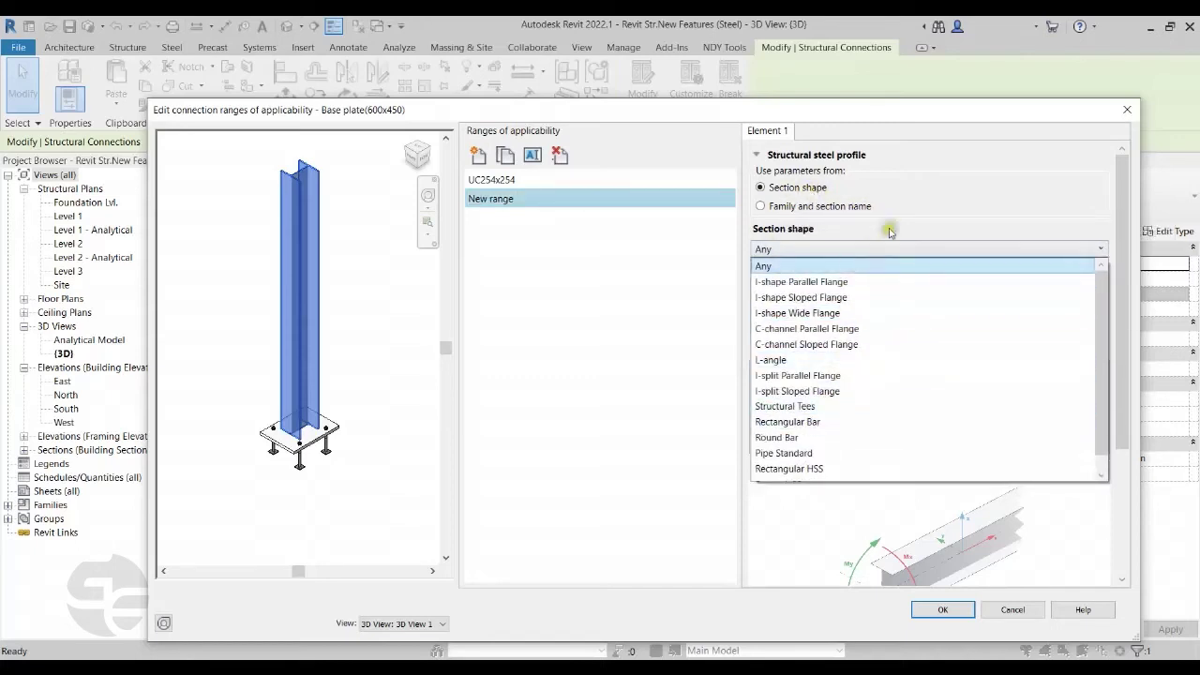
left_click(760, 205)
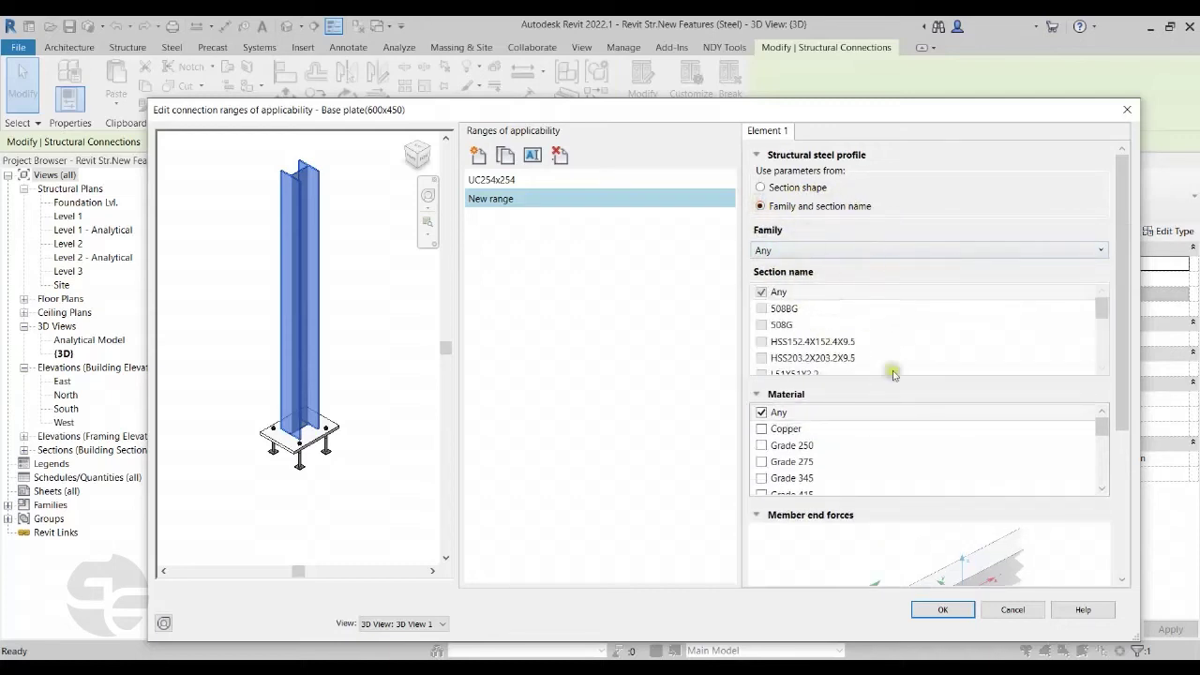
scroll(1119, 375, "down", 4)
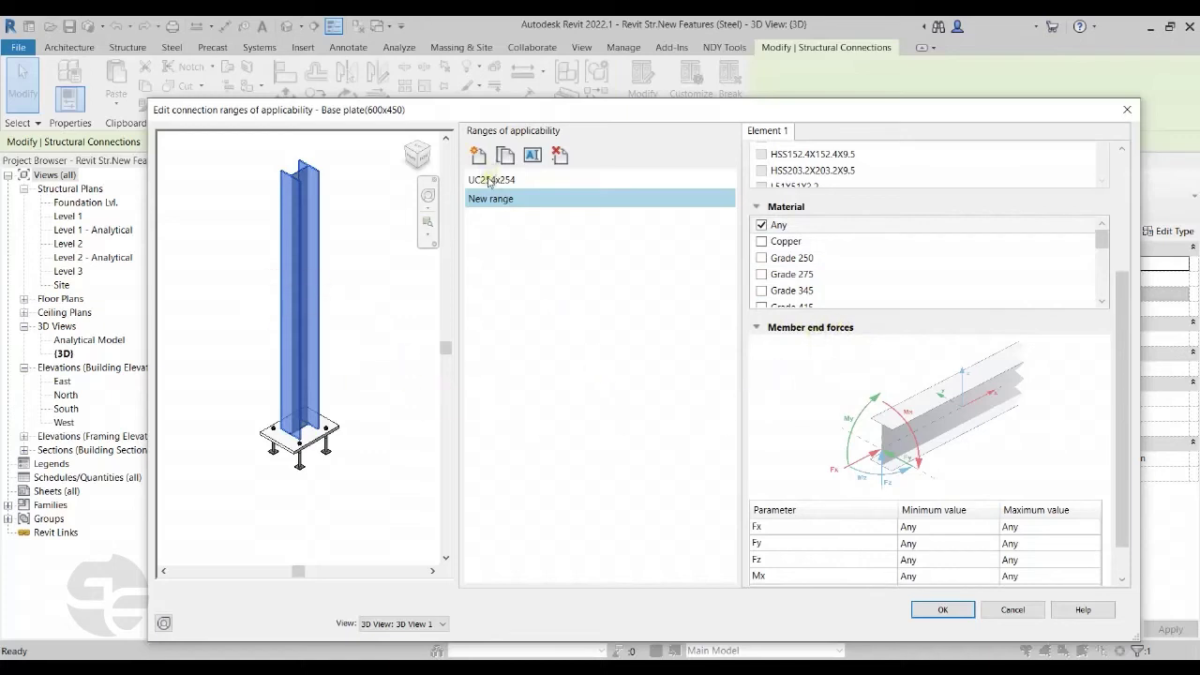
left_click(507, 184)
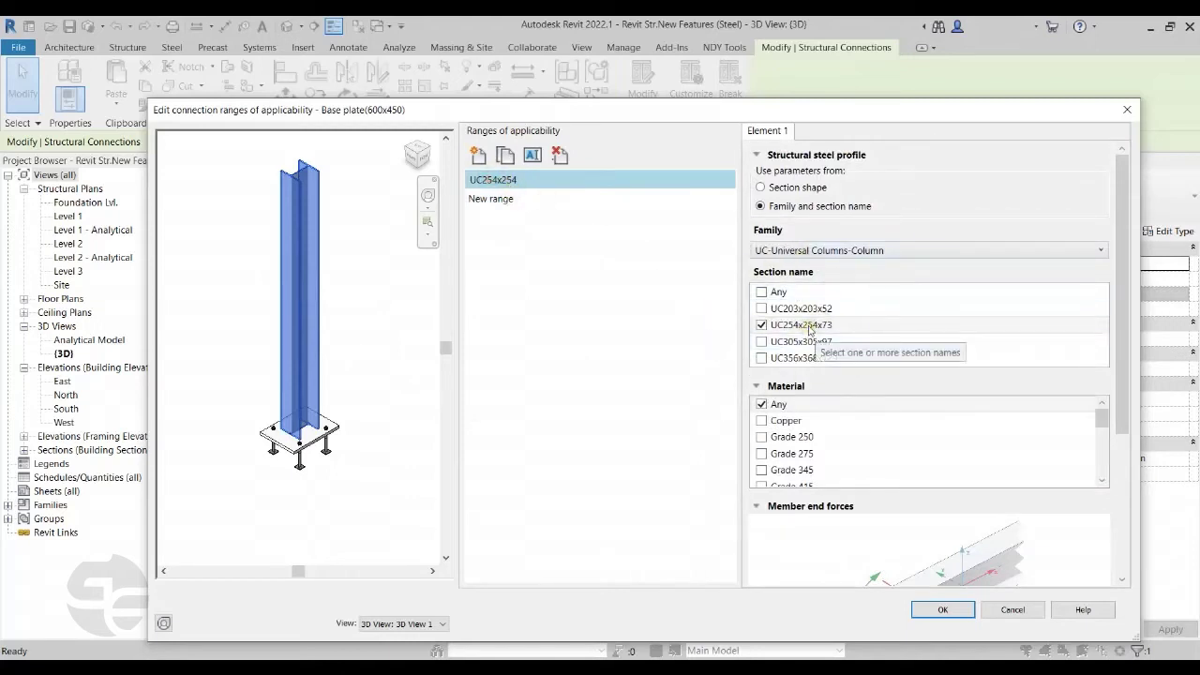
left_click(1013, 610)
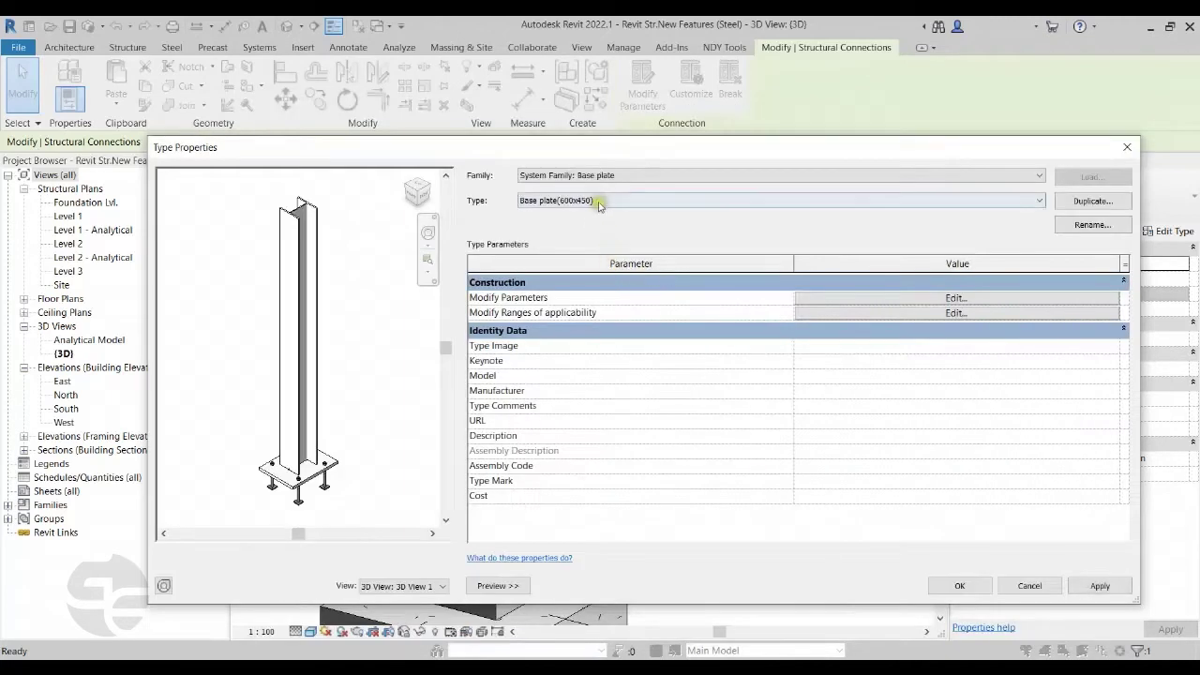
- Review the ranges of applicability of the Base plate(600x600) type and leave the type properties without saving
left_click(597, 200)
left_click(587, 233)
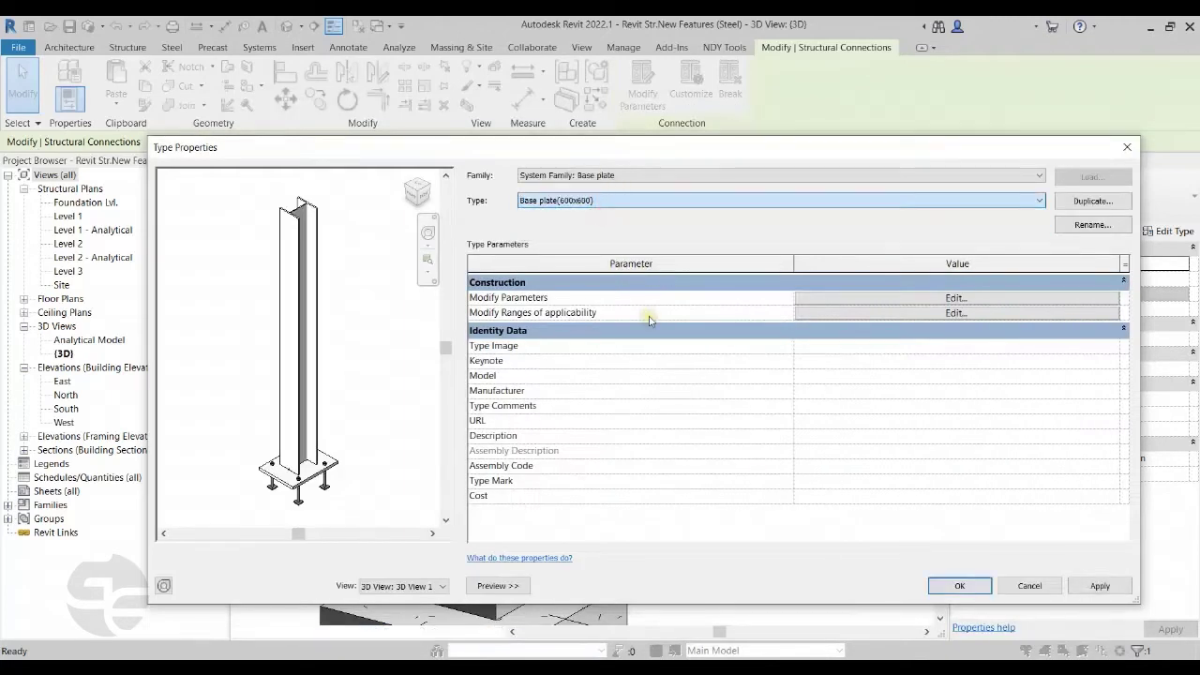
left_click(855, 312)
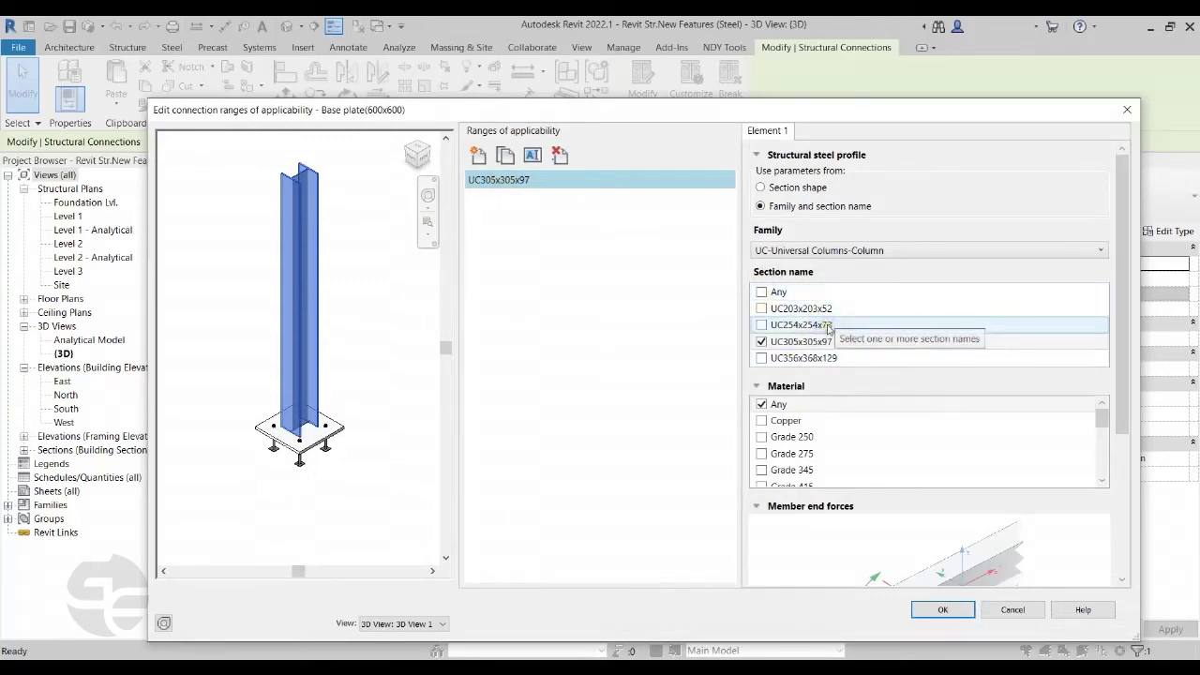
left_click(1009, 607)
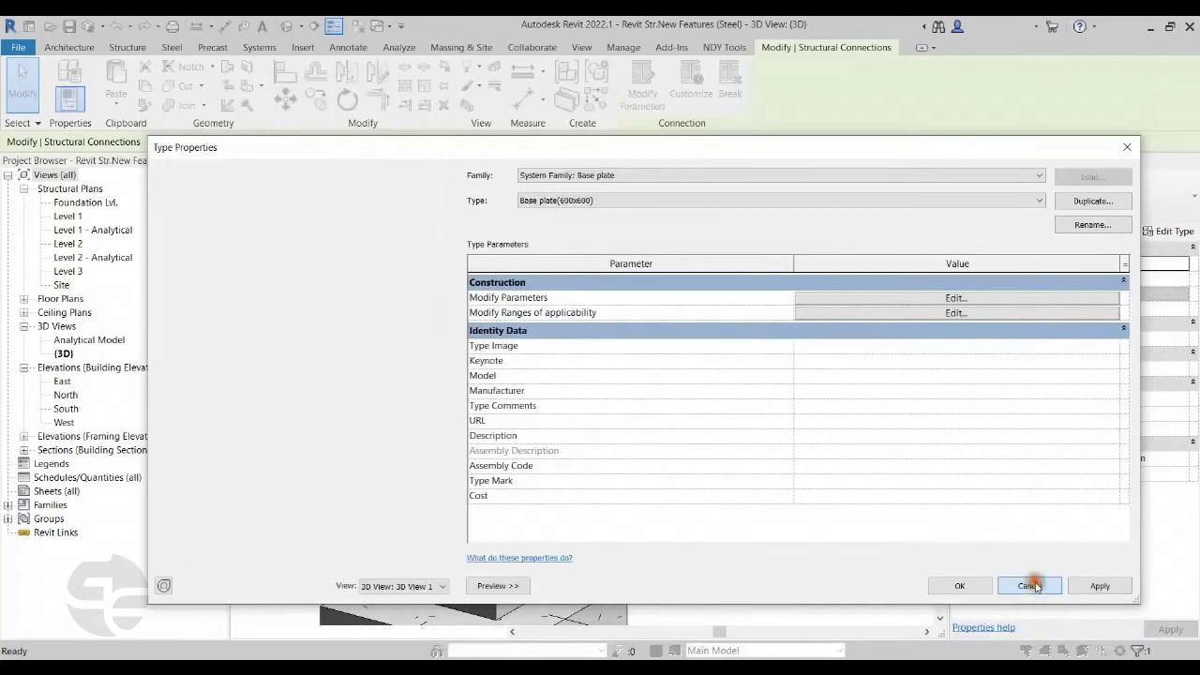
left_click(1035, 586)
- Deselect the base plate, browse the Dynamo Player scripts and start "Base plate by ranges"
scroll(618, 281, "down", 3)
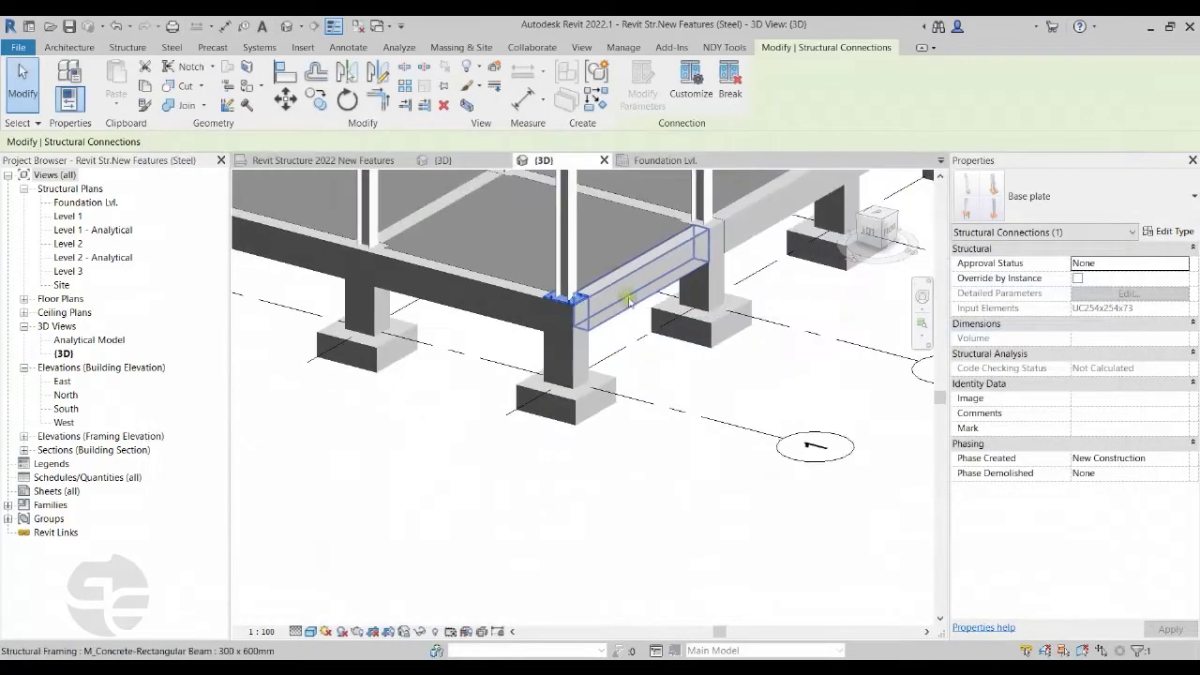
middle_click_drag(651, 373, 685, 419)
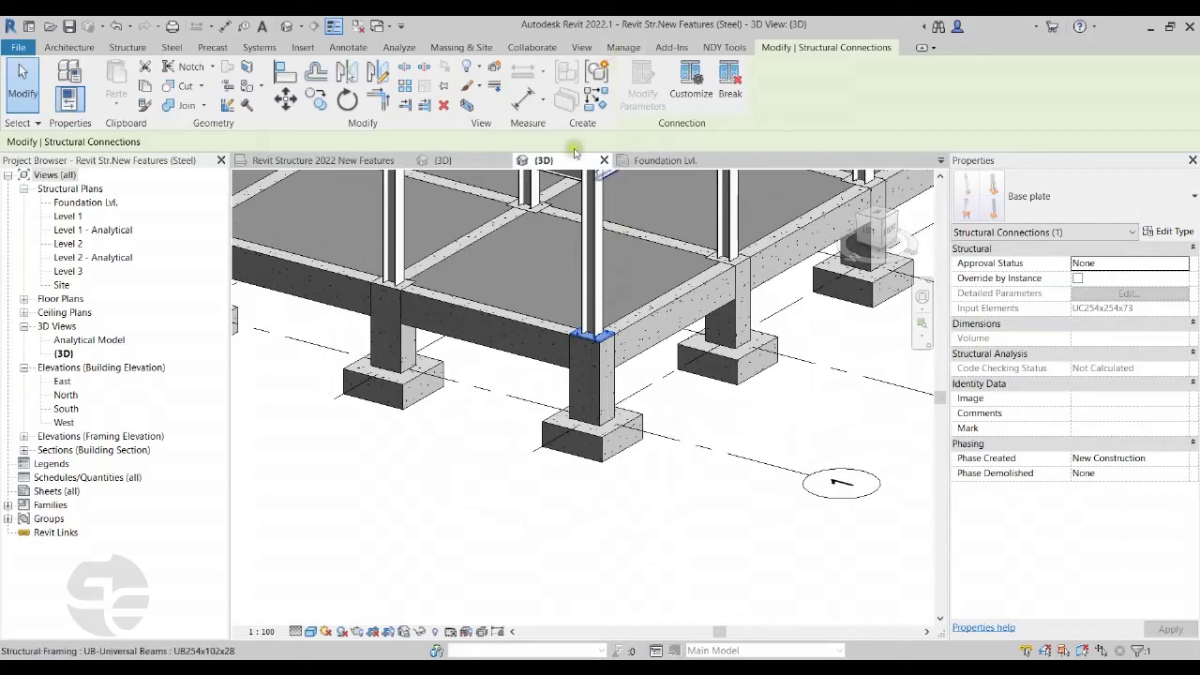
left_click(424, 474)
left_click(624, 47)
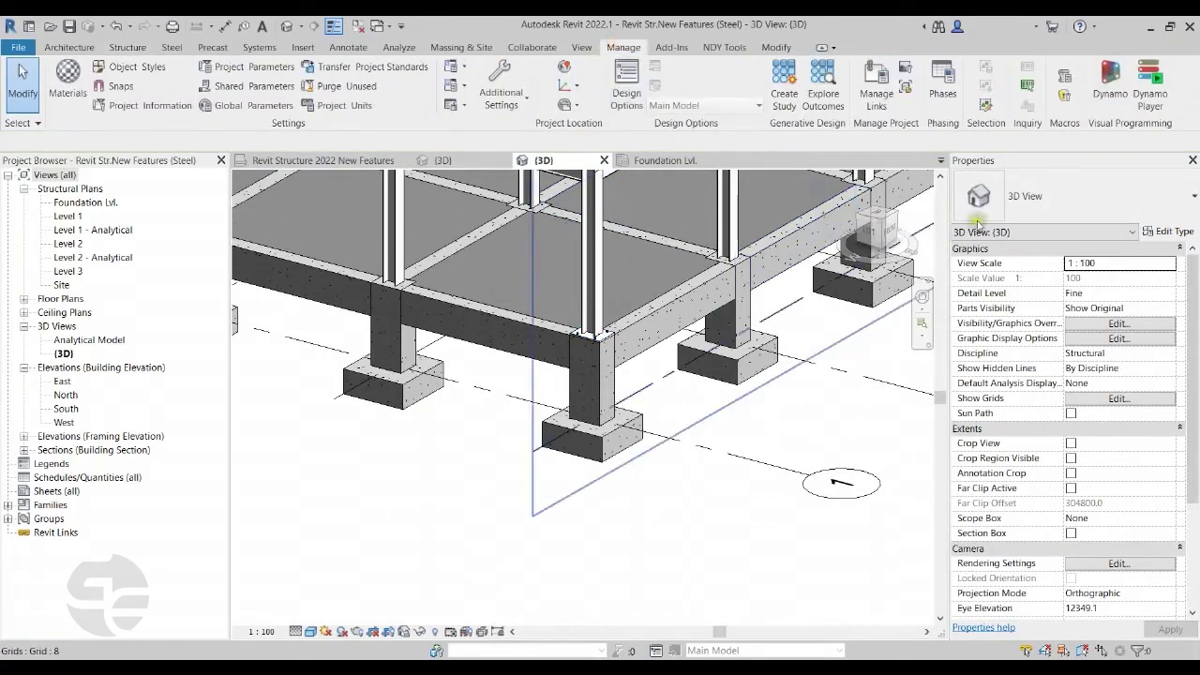
left_click(1150, 94)
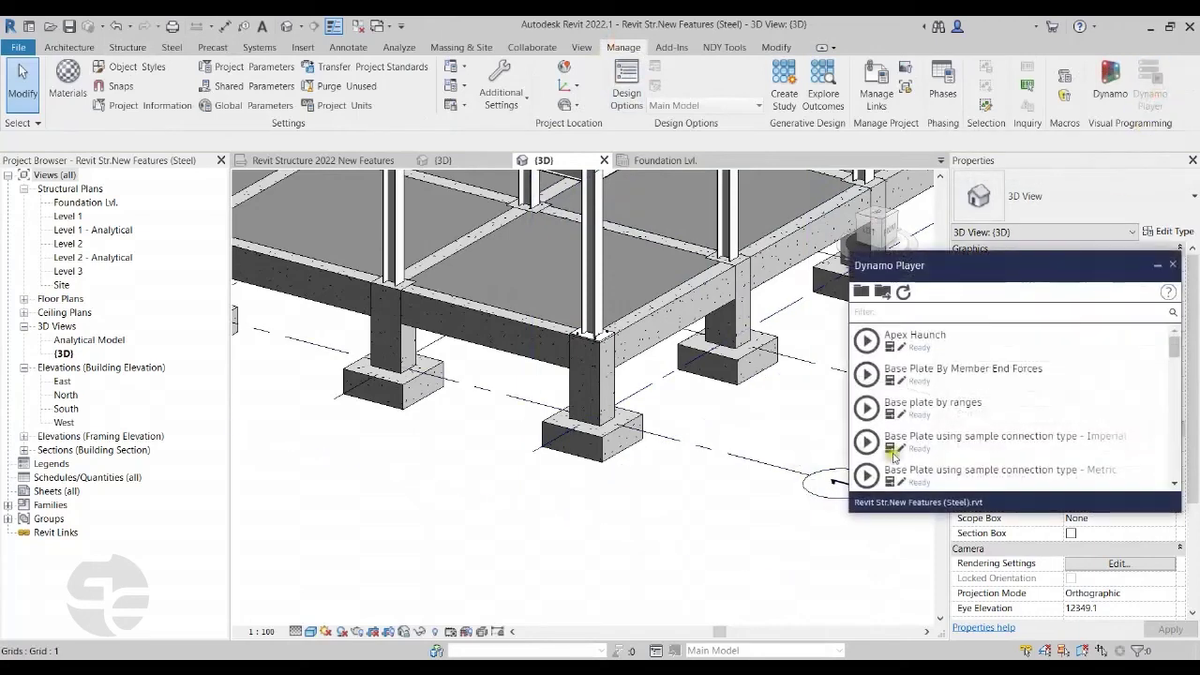
scroll(1010, 378, "down", 6)
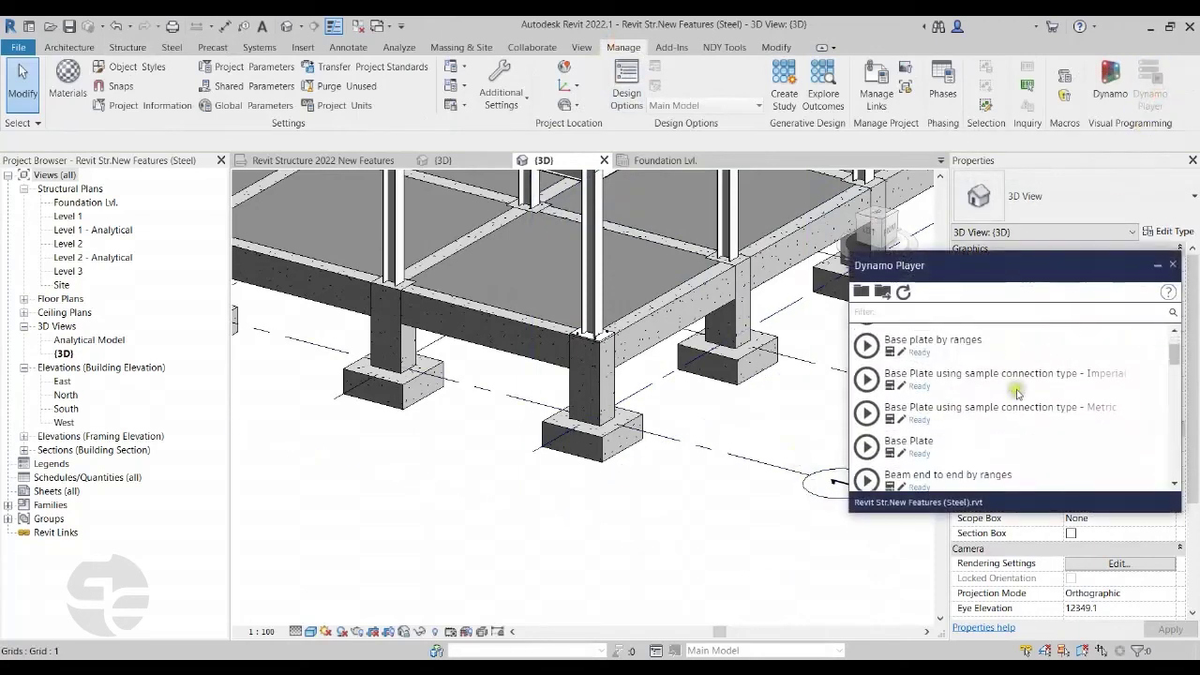
scroll(1019, 394, "down", 10)
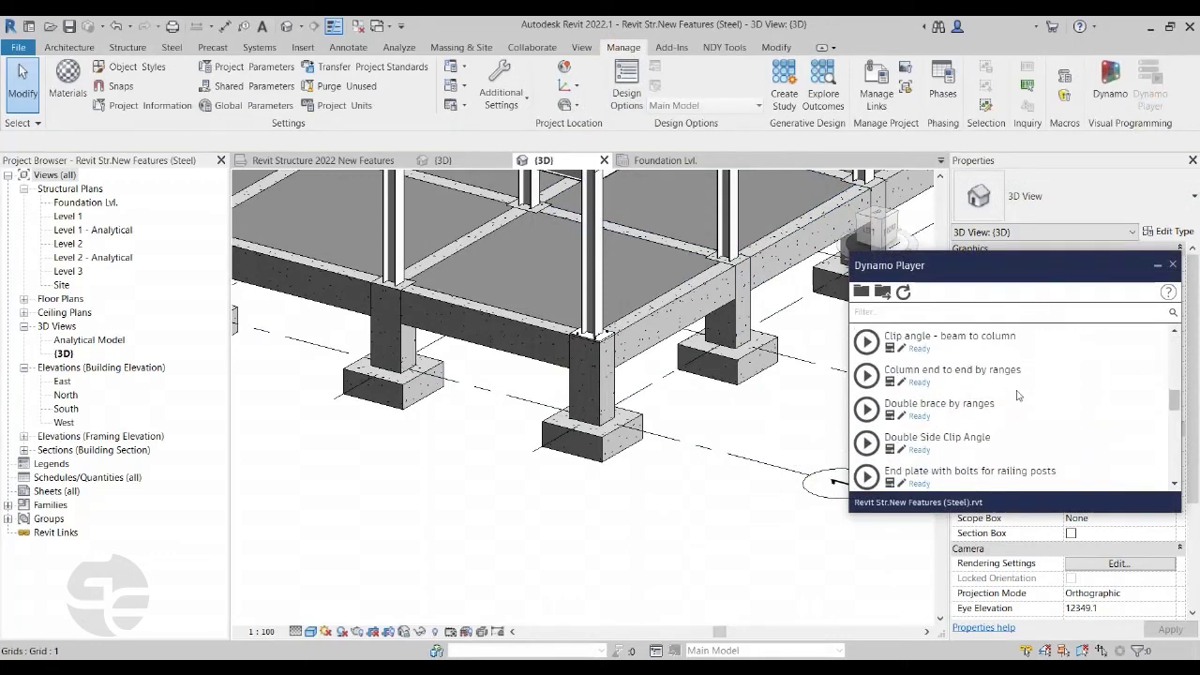
scroll(1018, 394, "down", 5)
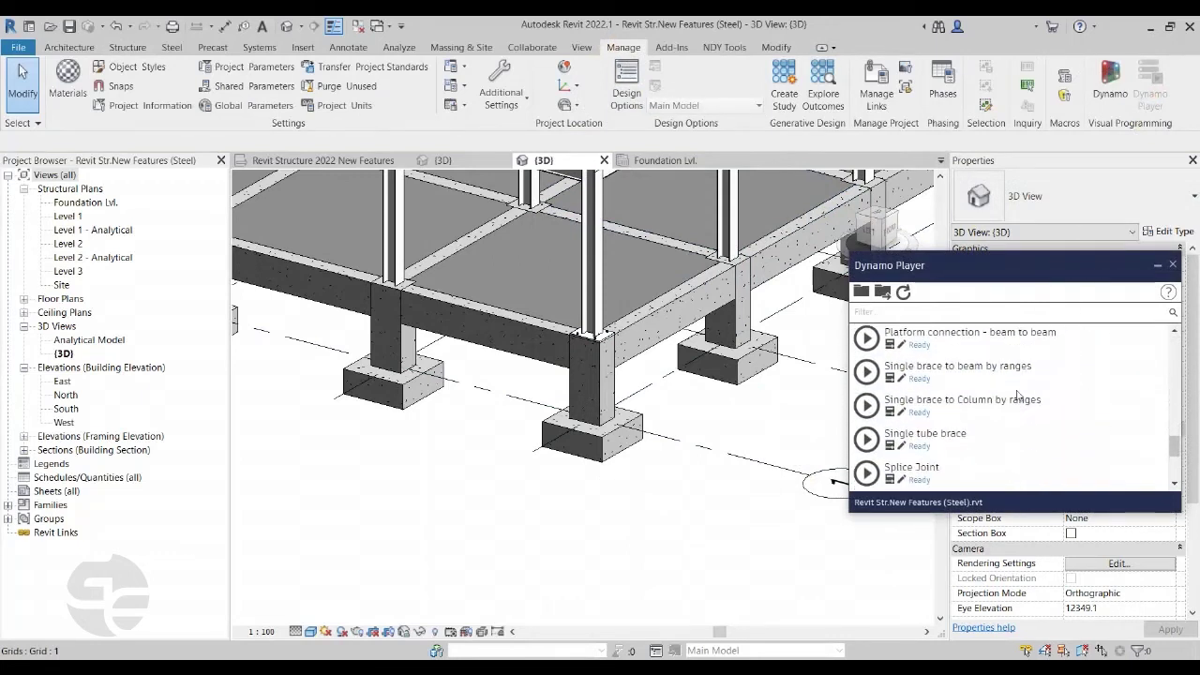
scroll(1017, 395, "up", 20)
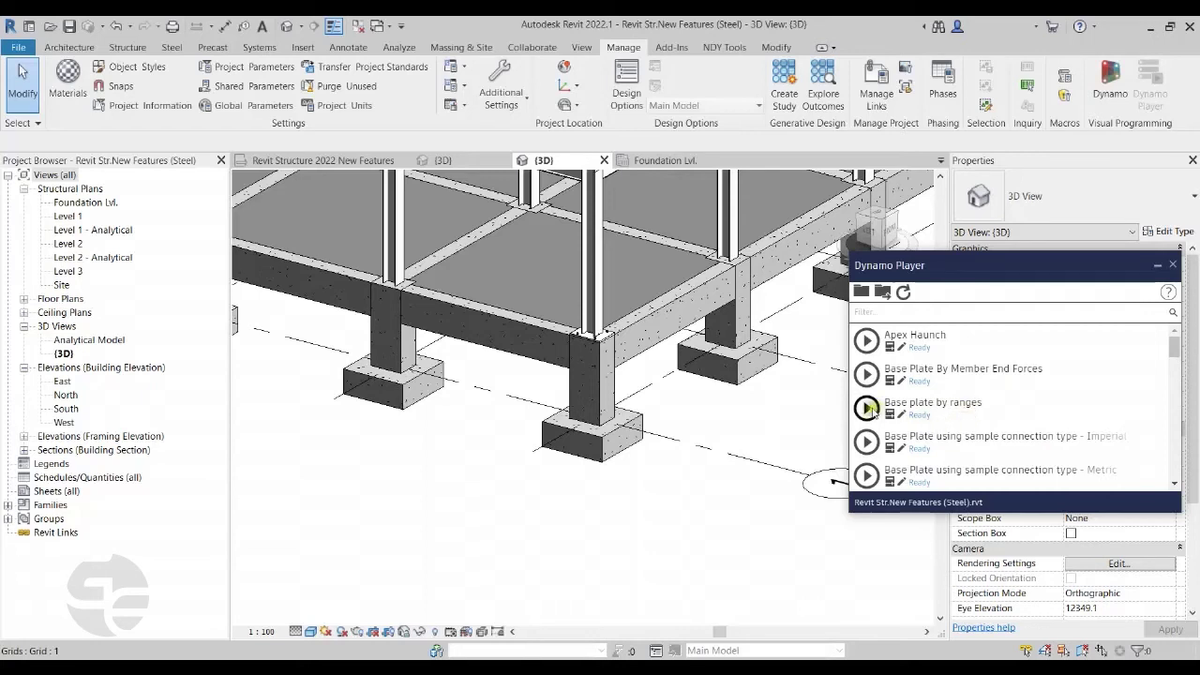
left_click(867, 408)
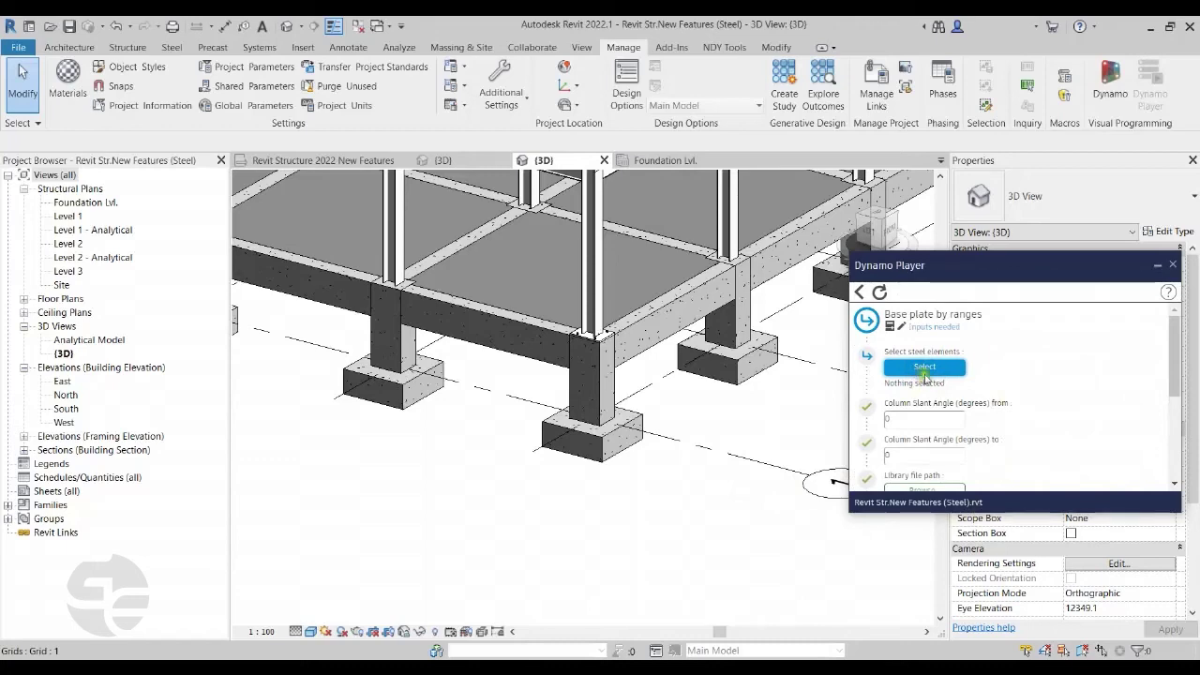
- Select all the lower-storey steel columns as the script's steel elements, run the script and close Dynamo Player
left_click(924, 366)
scroll(680, 450, "down", 5)
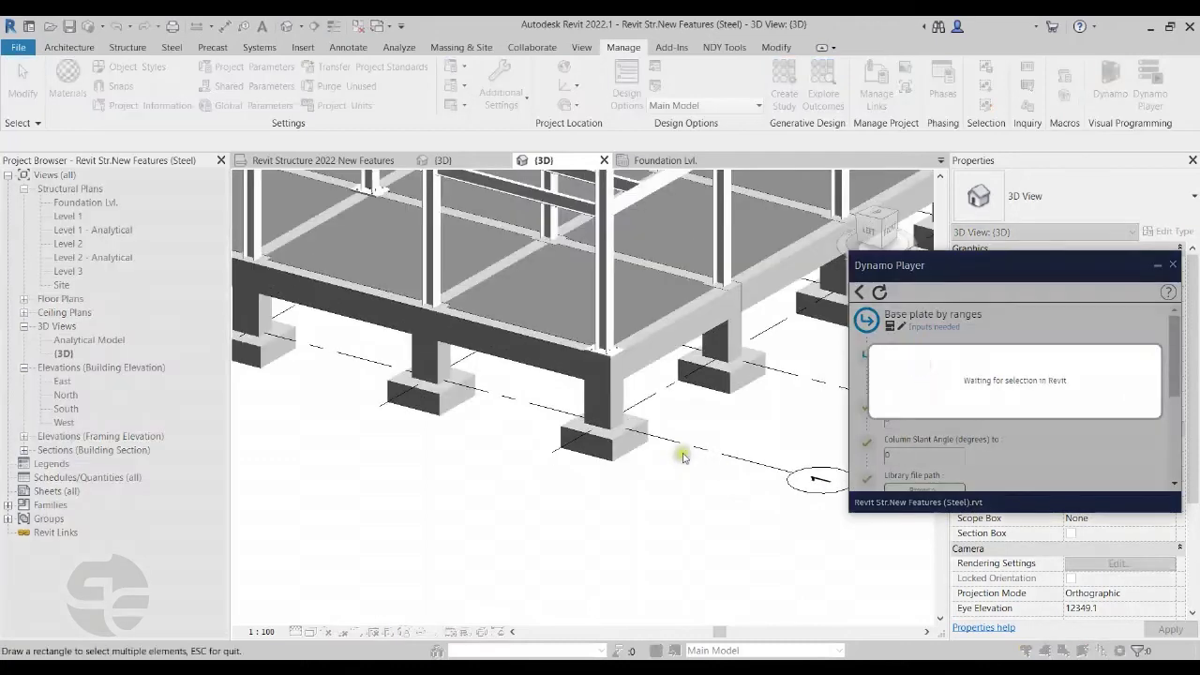
middle_click_drag(595, 488, 735, 358, "shift")
left_click_drag(765, 367, 407, 355)
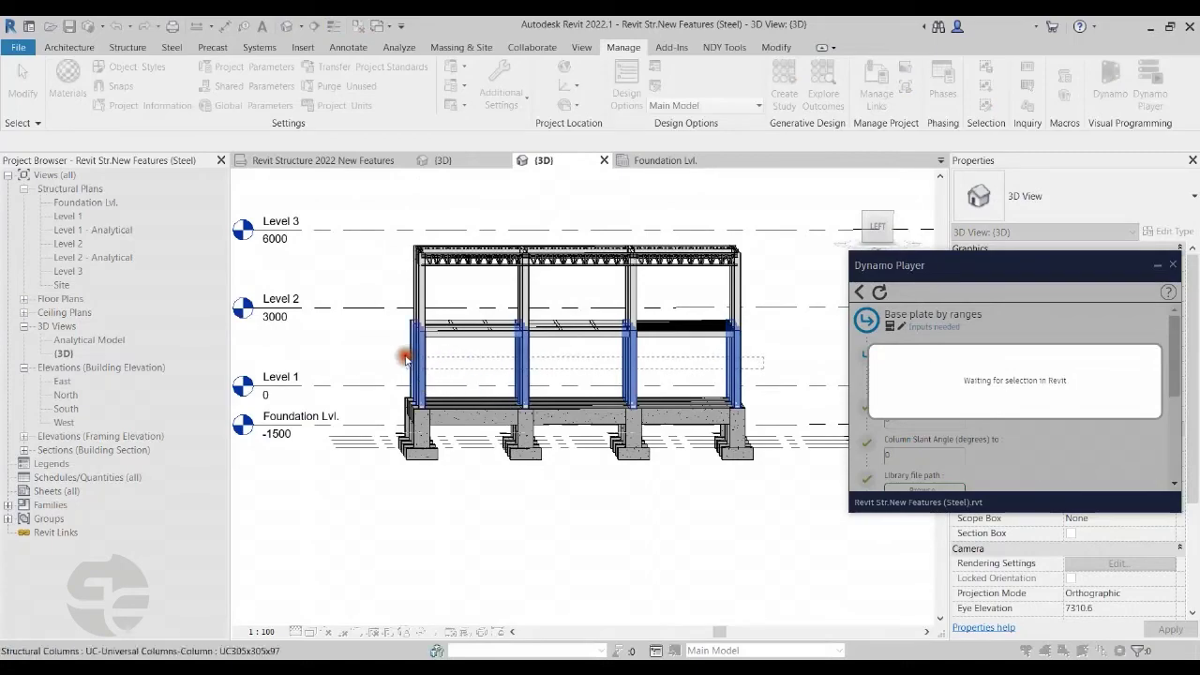
scroll(562, 348, "down", 1)
middle_click_drag(731, 376, 694, 412, "shift")
left_click(866, 319)
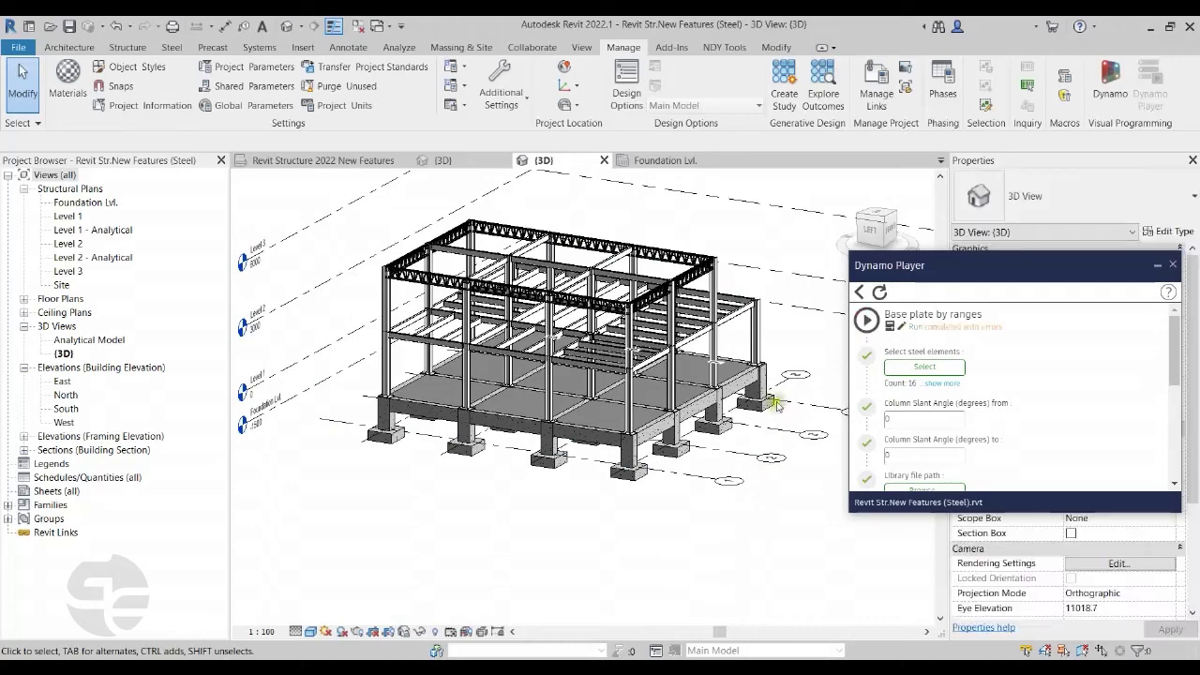
scroll(780, 392, "up", 2)
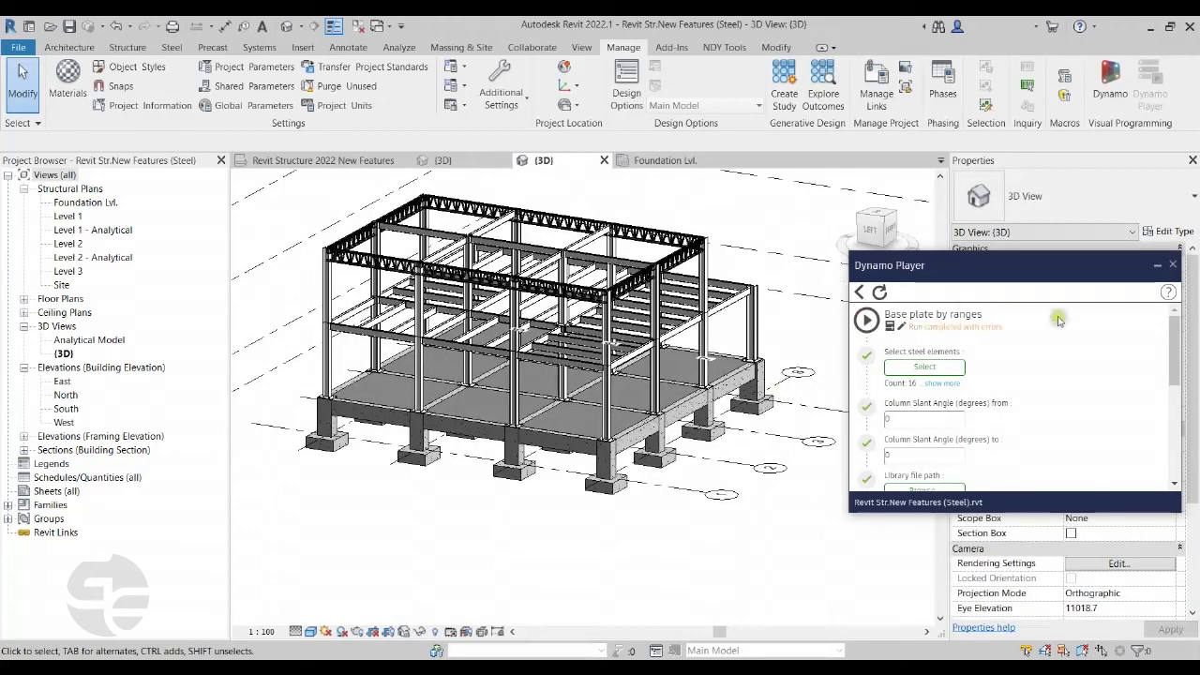
left_click(1175, 266)
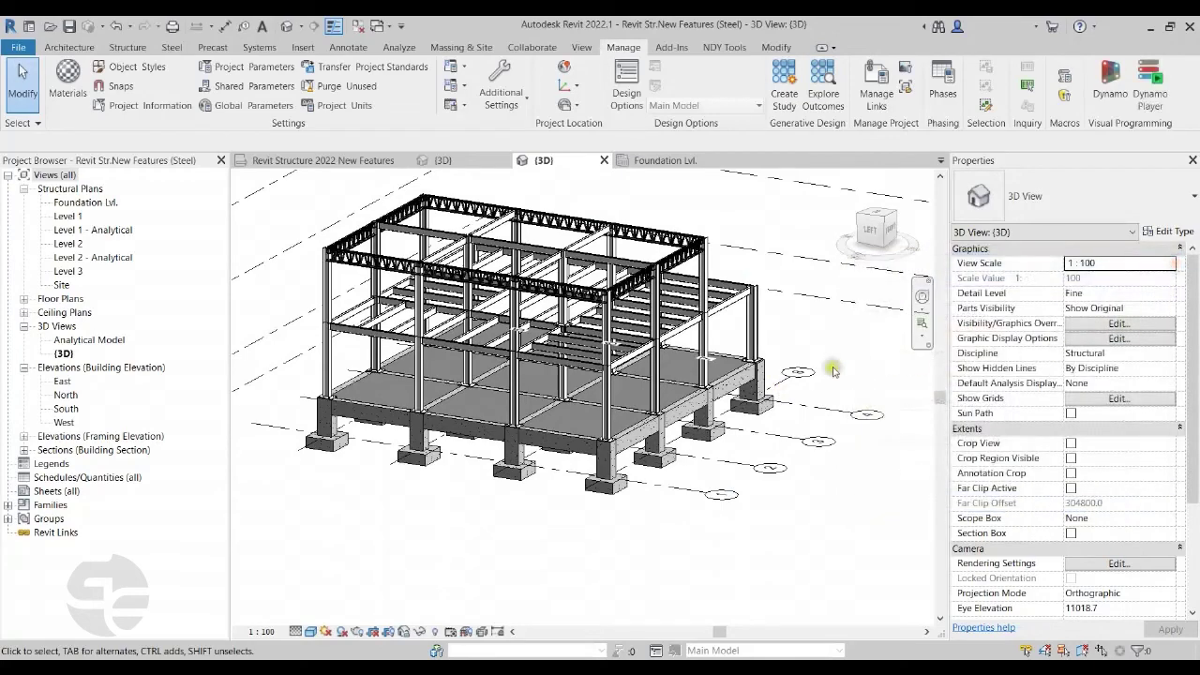
- Inspect the base plate type placed under the corner column near grid 8 and clear the selection
scroll(750, 412, "up", 3)
middle_click_drag(740, 427, 736, 426, "shift")
scroll(734, 425, "up", 6)
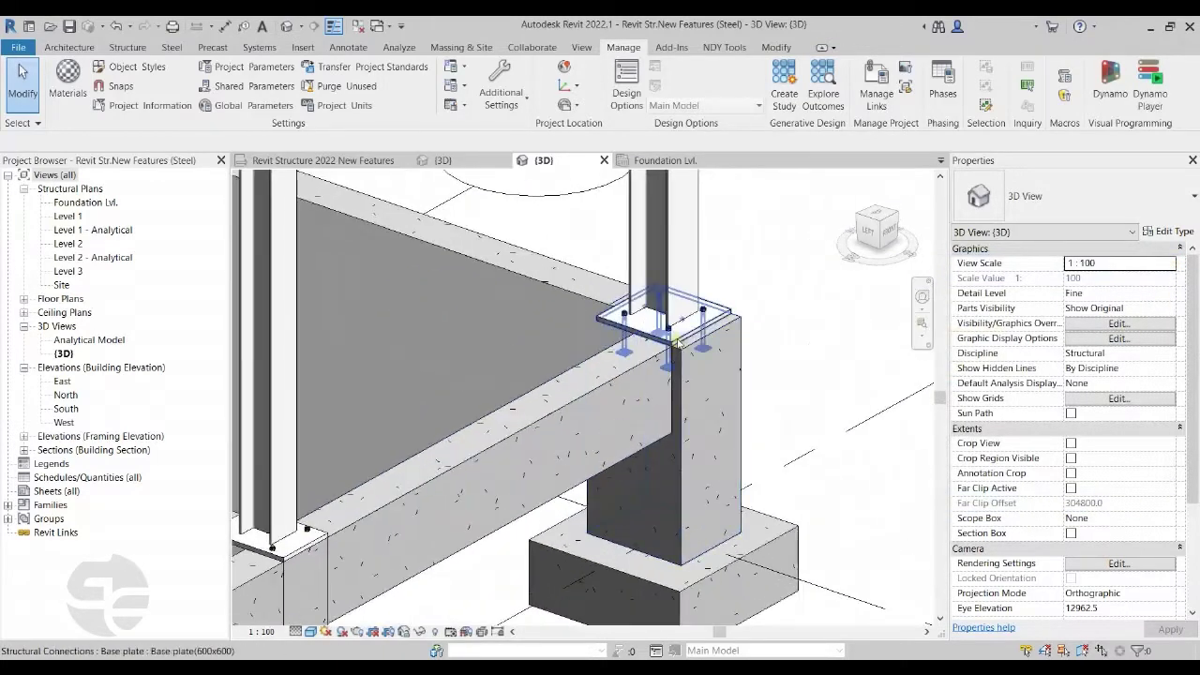
left_click(676, 337)
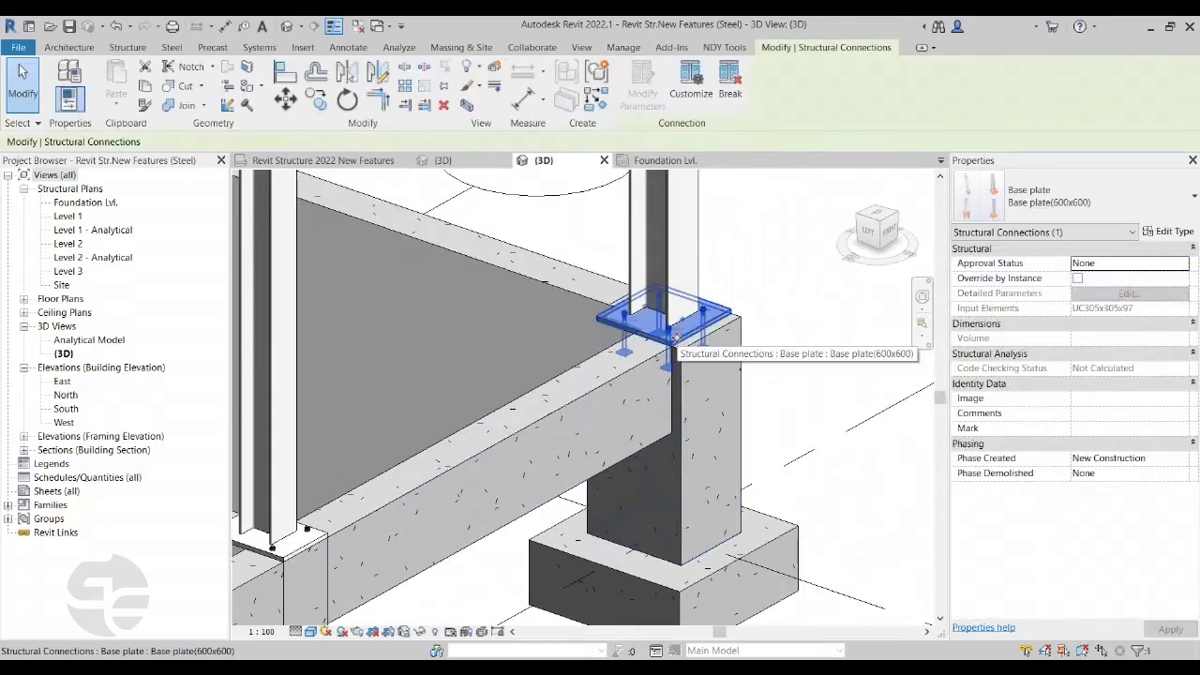
scroll(675, 337, "down", 3)
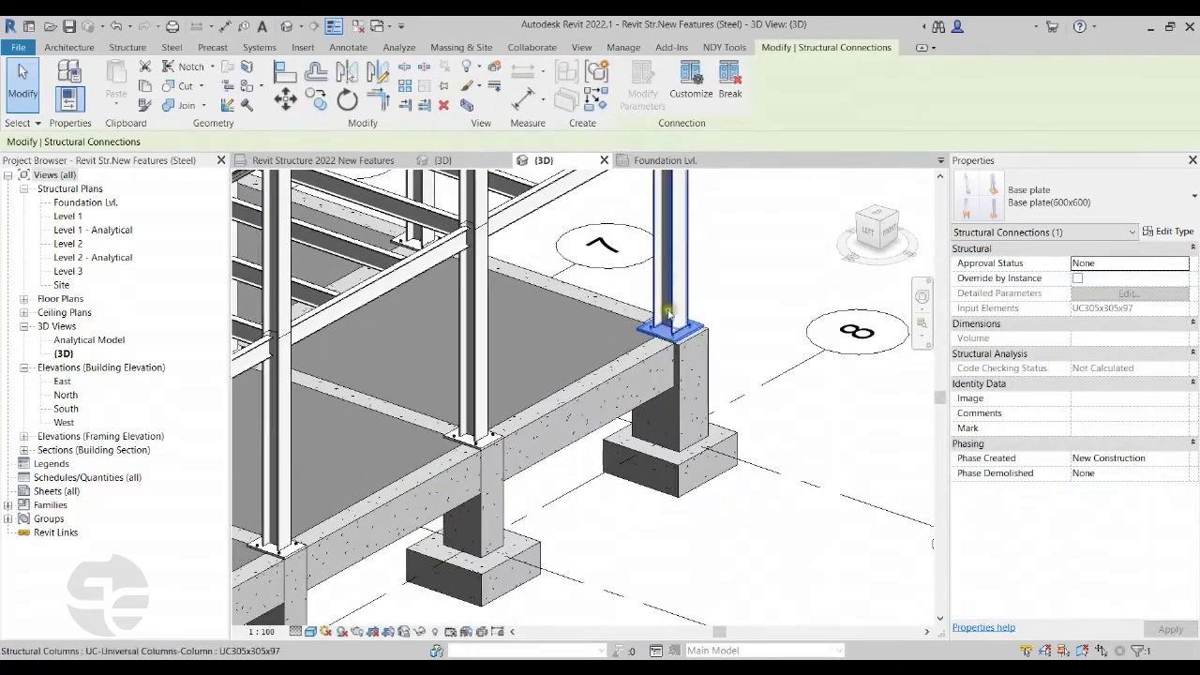
left_click(692, 520)
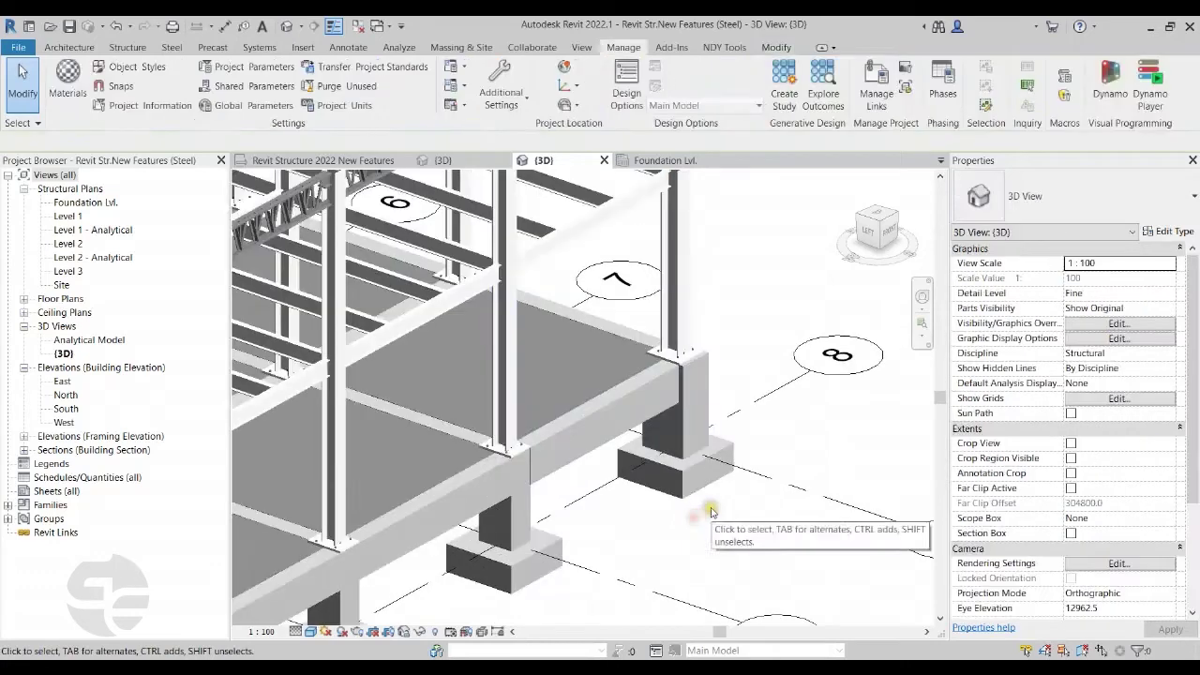
- Show the Revit Structure 2022 New Features drafting view, then open the concrete model's 3D view
scroll(701, 504, "down", 2)
left_click(349, 161)
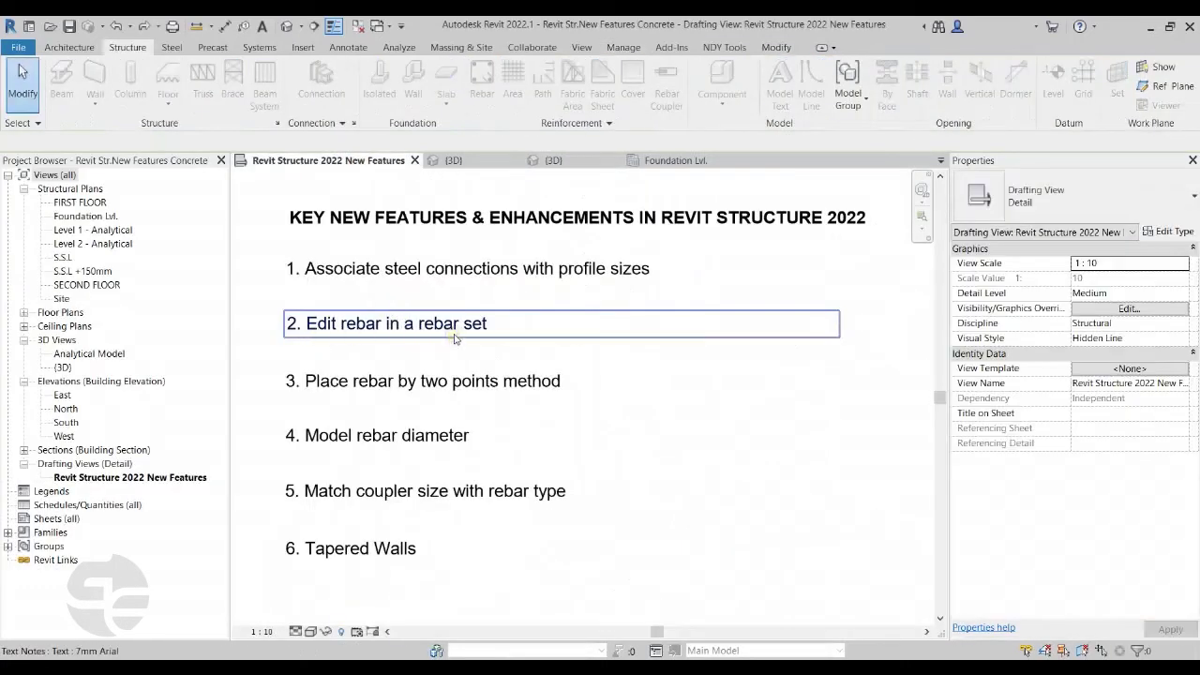
left_click(454, 160)
scroll(657, 254, "down", 3)
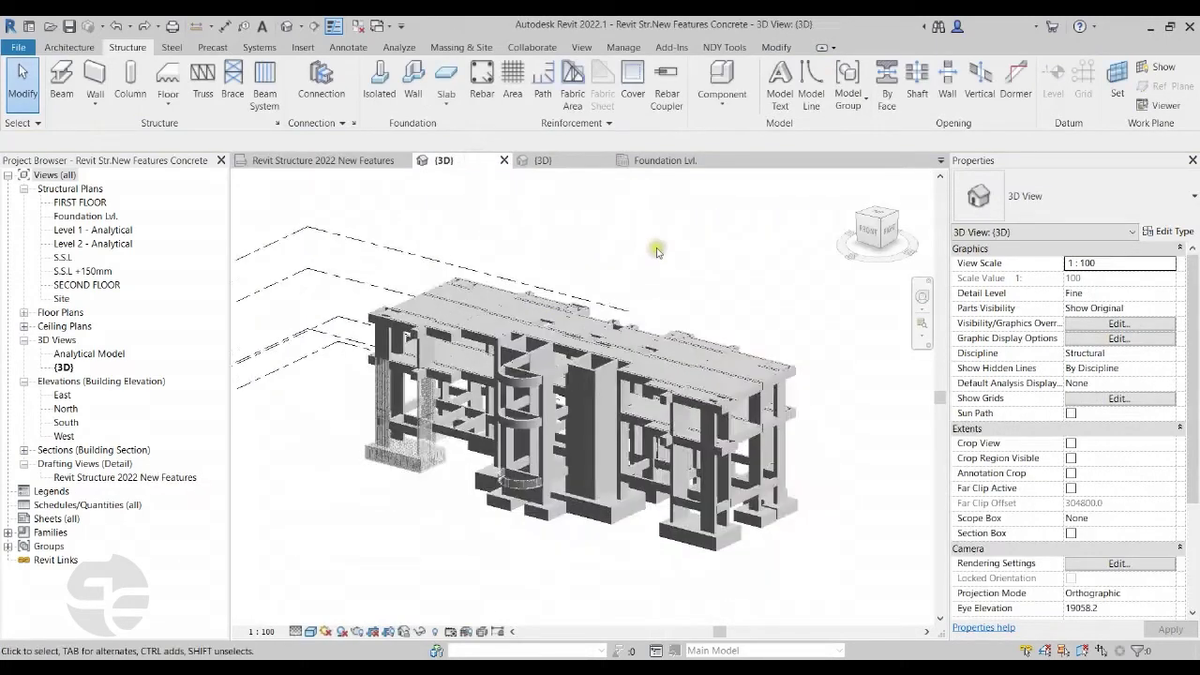
- Select the 10M stirrup set of the beam crossed by the red pipe and start editing its individual bars
middle_click_drag(488, 423, 460, 399, "shift")
scroll(445, 387, "up", 5)
scroll(444, 388, "up", 5)
middle_click_drag(416, 354, 758, 355, "shift")
scroll(758, 354, "up", 3)
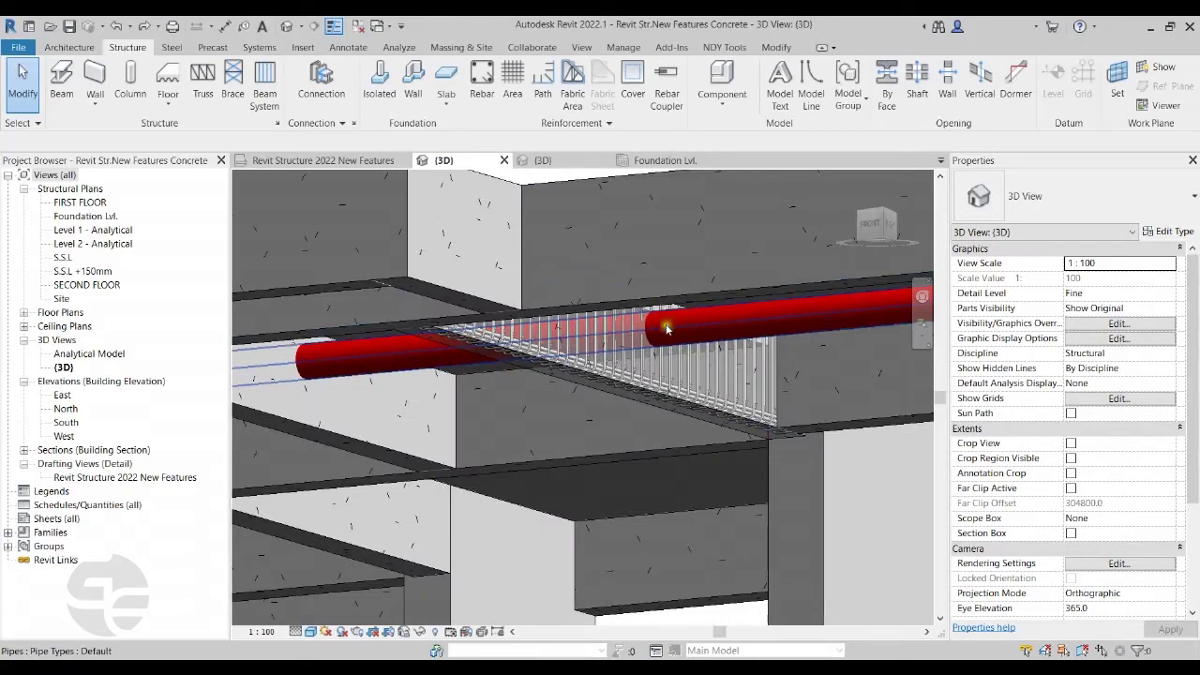
scroll(667, 328, "down", 3)
middle_click_drag(667, 328, 647, 398, "shift")
scroll(661, 393, "up", 6)
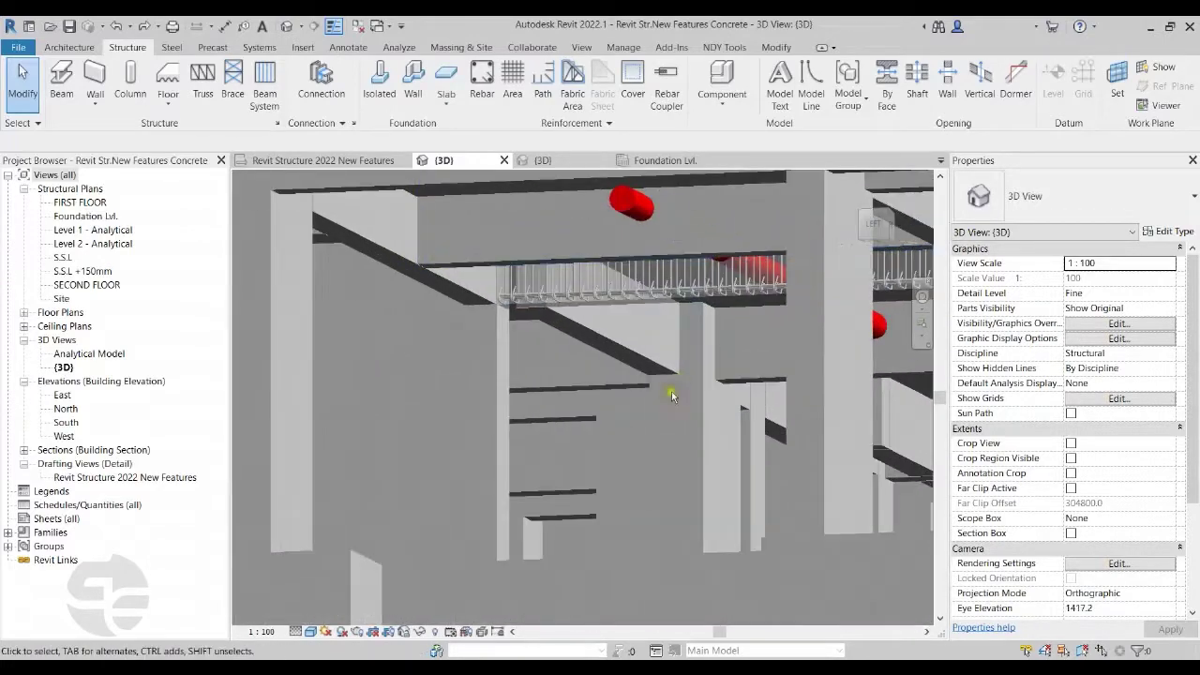
scroll(672, 394, "up", 5)
middle_click_drag(591, 457, 608, 413, "shift")
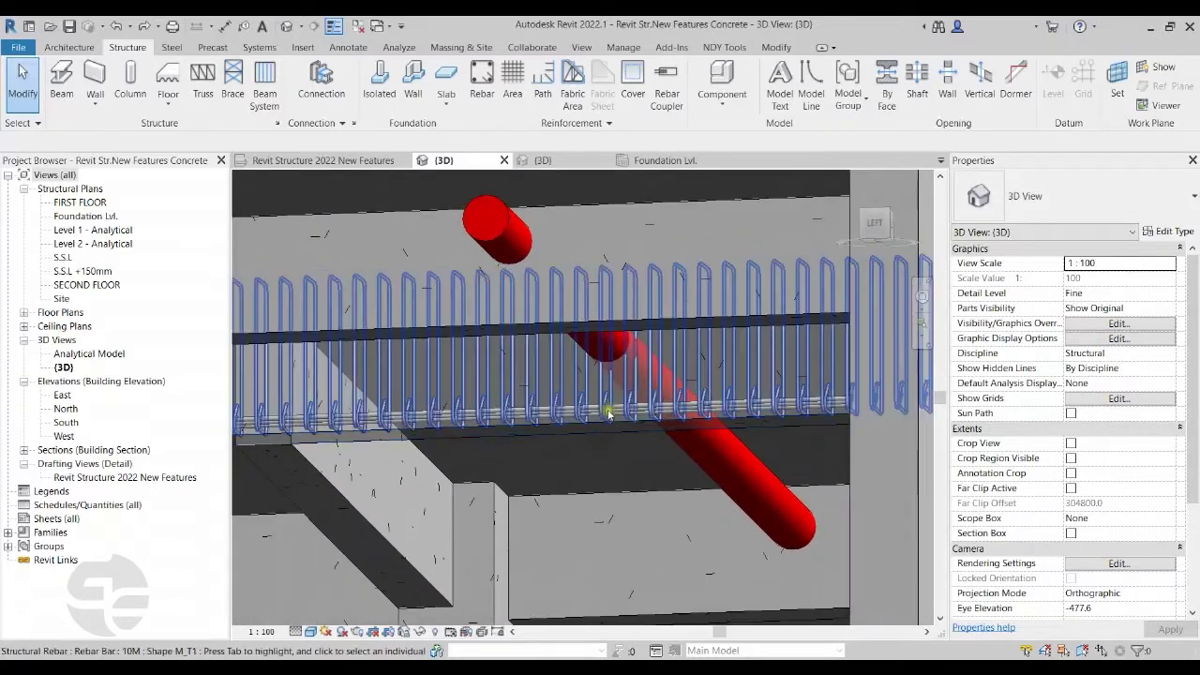
left_click(690, 429)
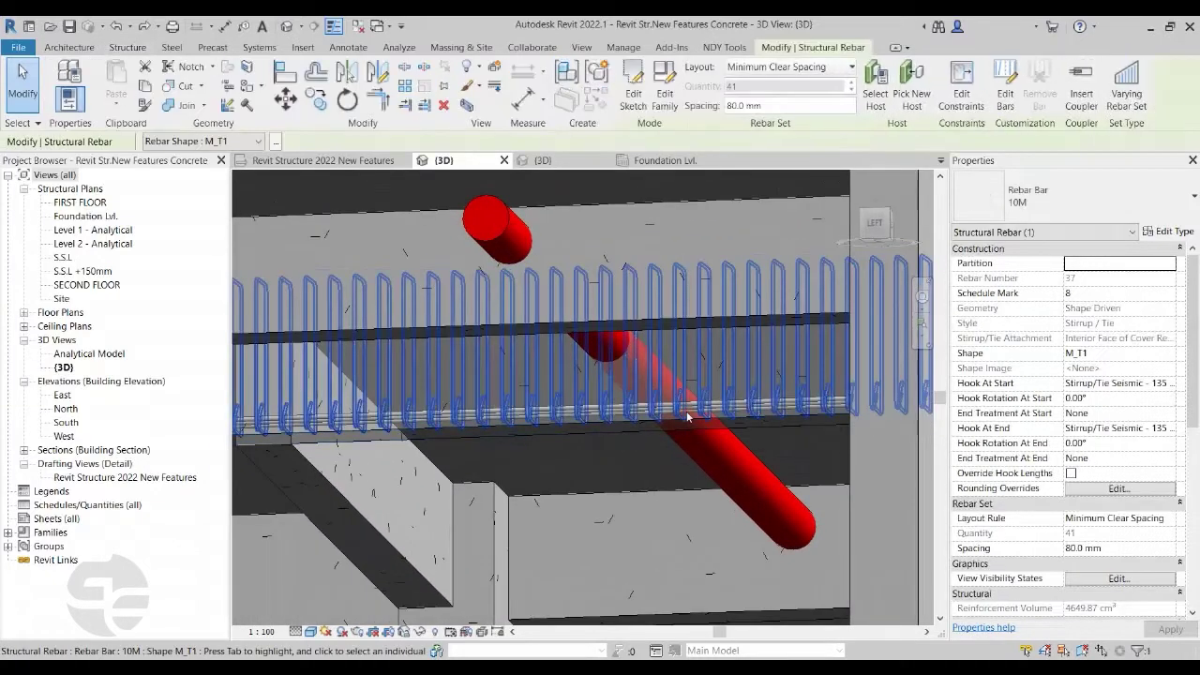
left_click(1005, 94)
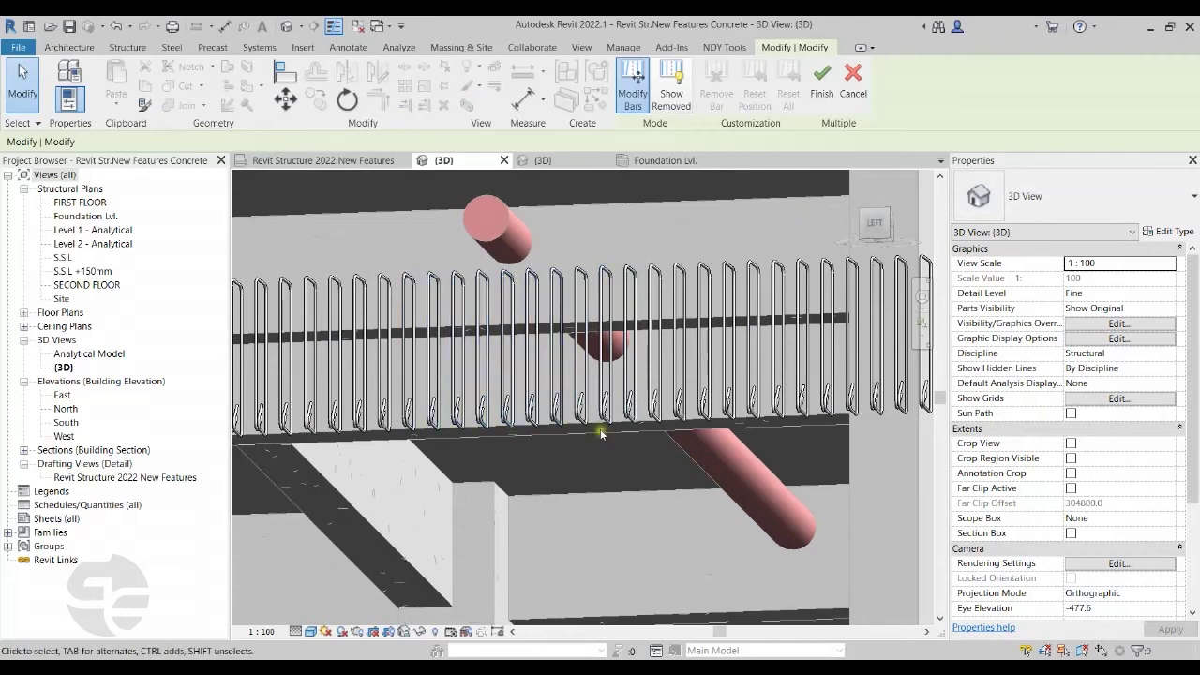
- Set the distance from the stirrup crossing the pipe to its neighbour on the right to 50 mm
middle_click_drag(557, 456, 544, 406, "shift")
scroll(543, 406, "up", 2)
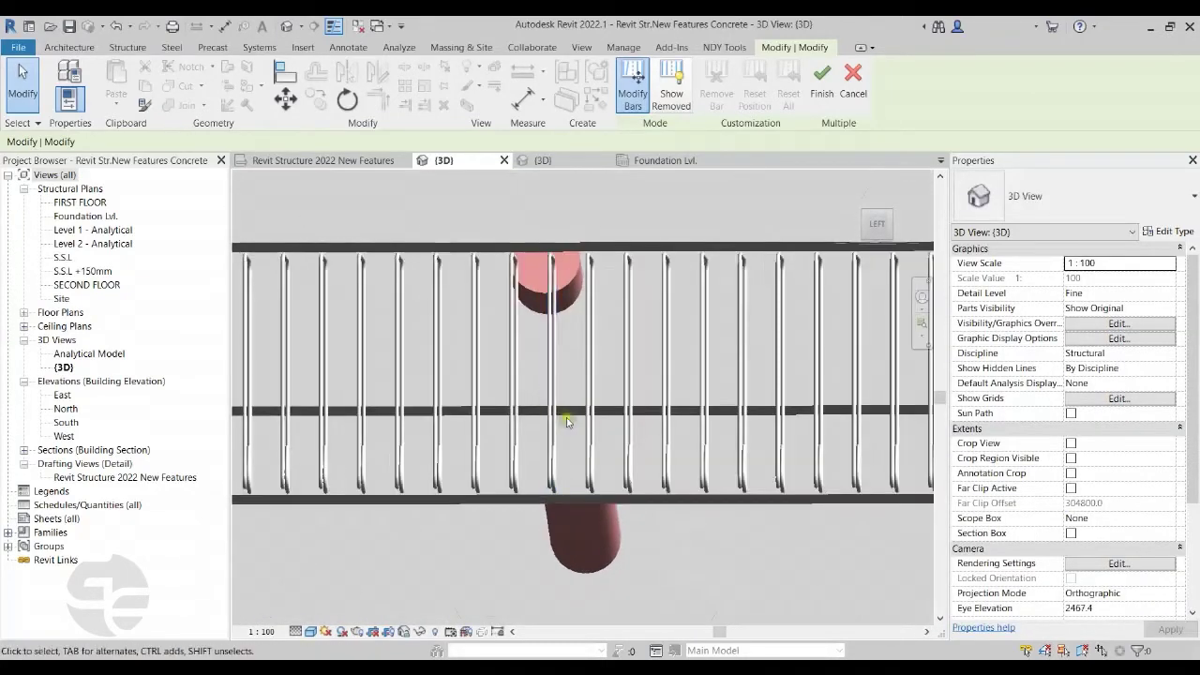
left_click(553, 399)
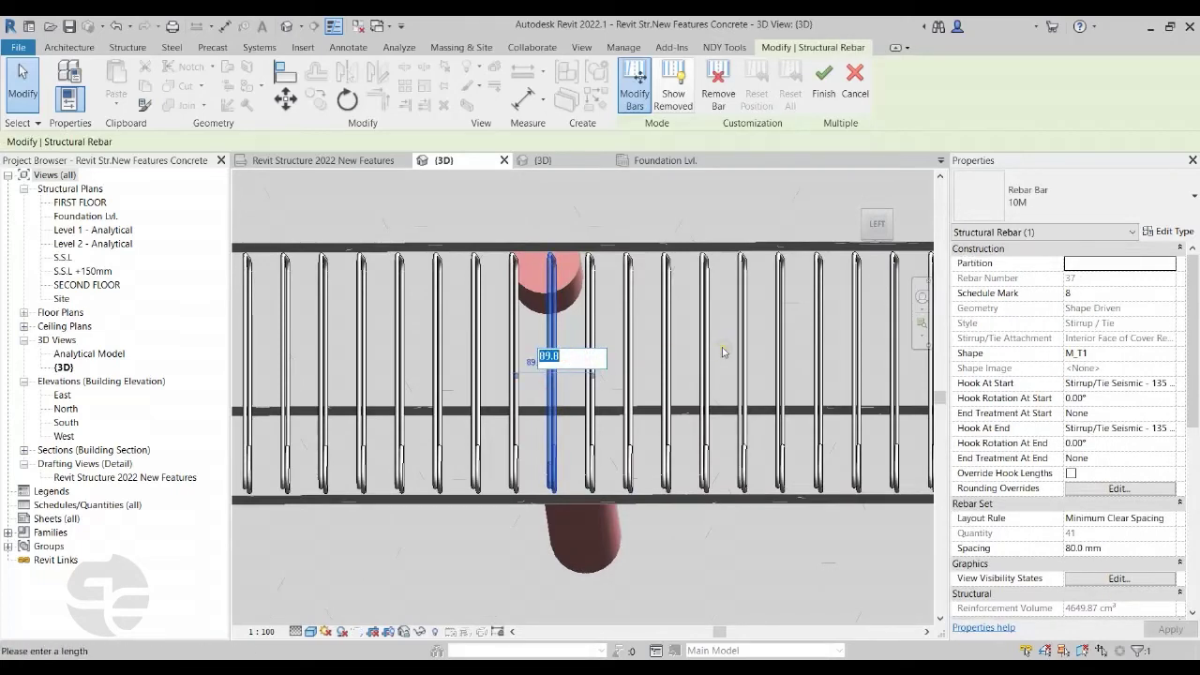
type("50")
key("Return")
scroll(699, 398, "down", 1)
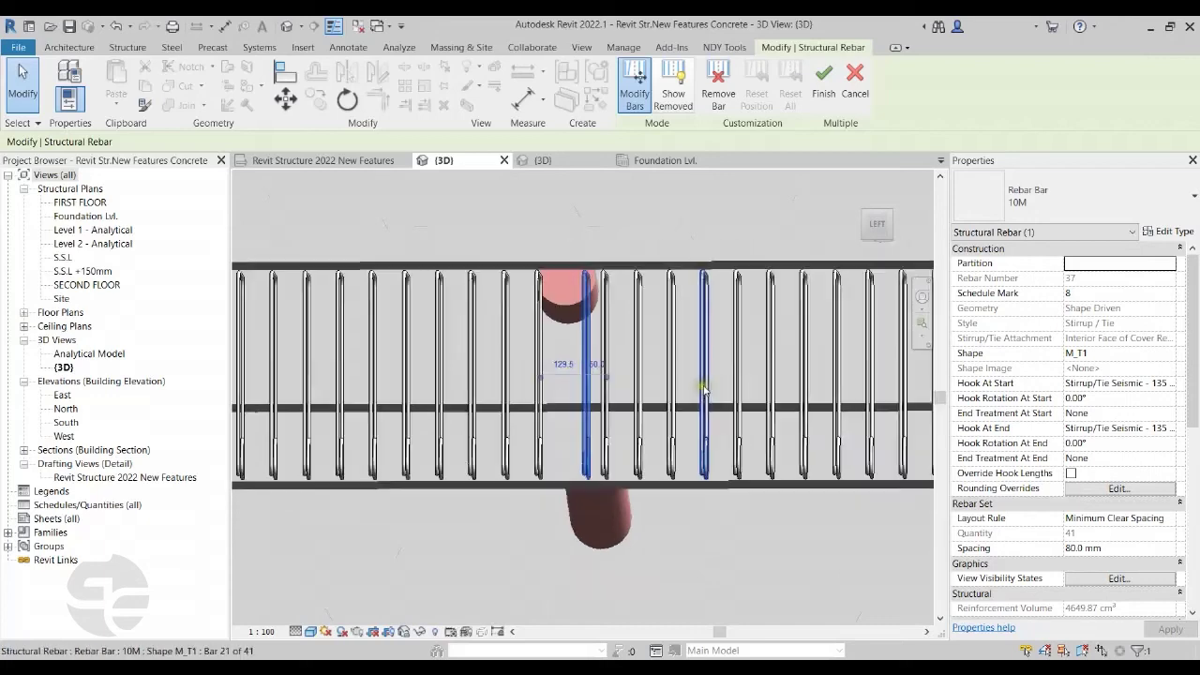
middle_click_drag(691, 401, 684, 407, "shift")
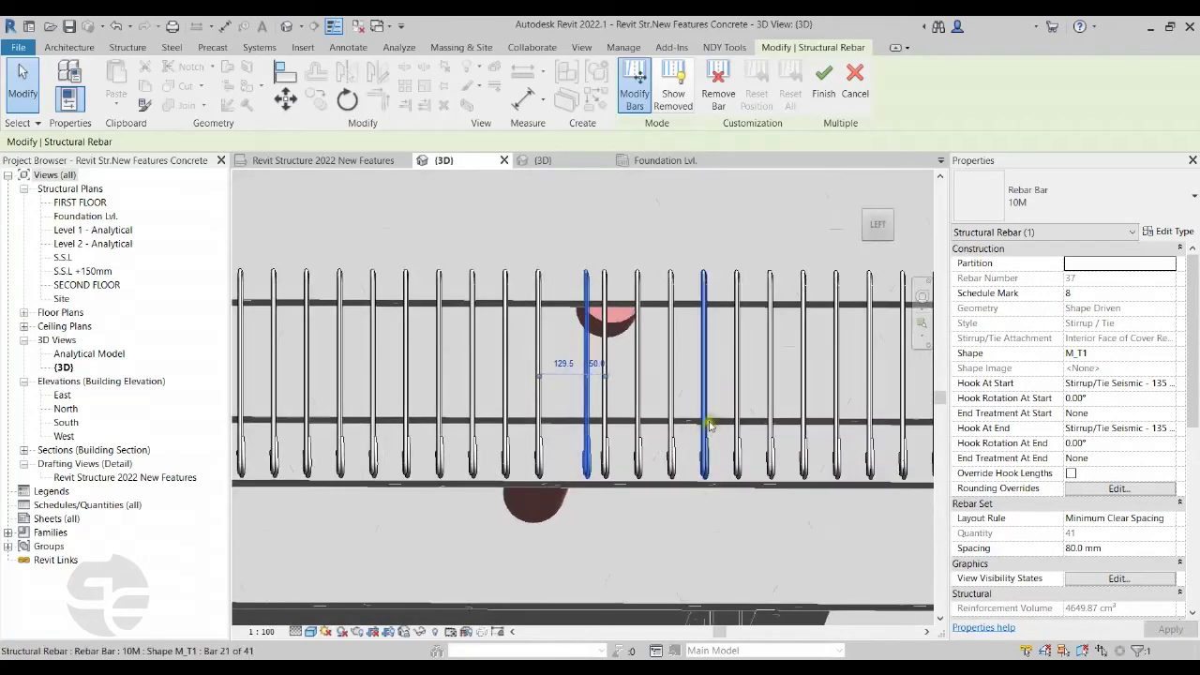
scroll(656, 349, "up", 3)
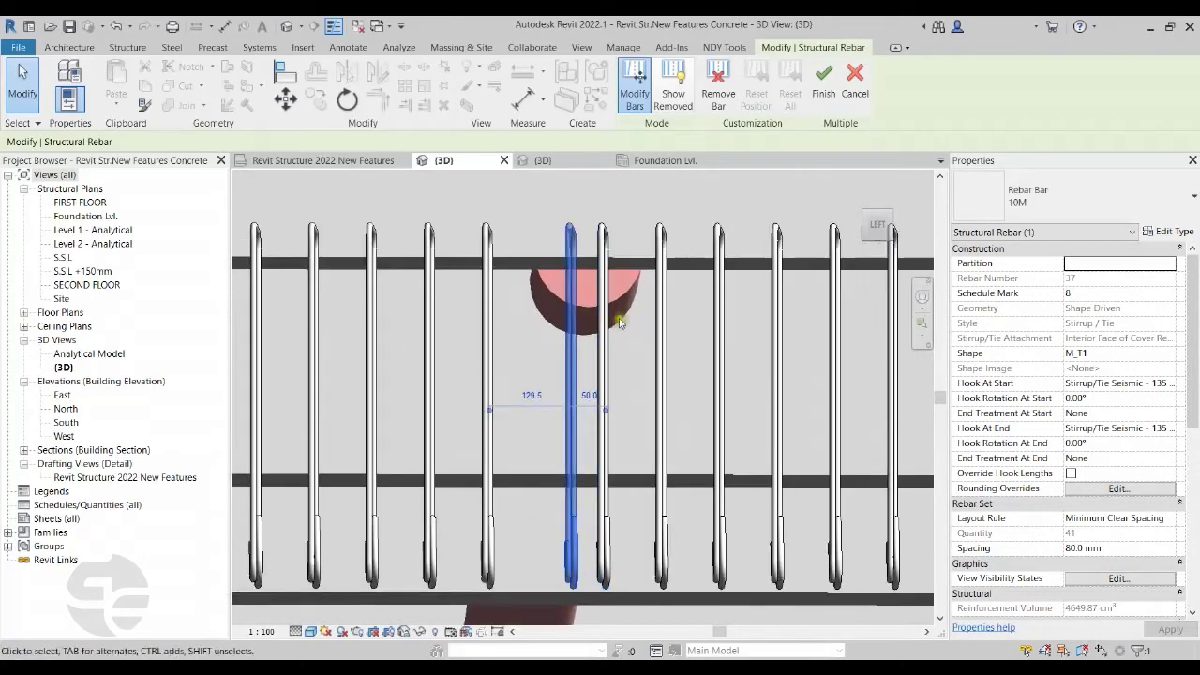
- Remove the repositioned stirrup in front of the pipe from the rebar set
scroll(656, 349, "down", 1)
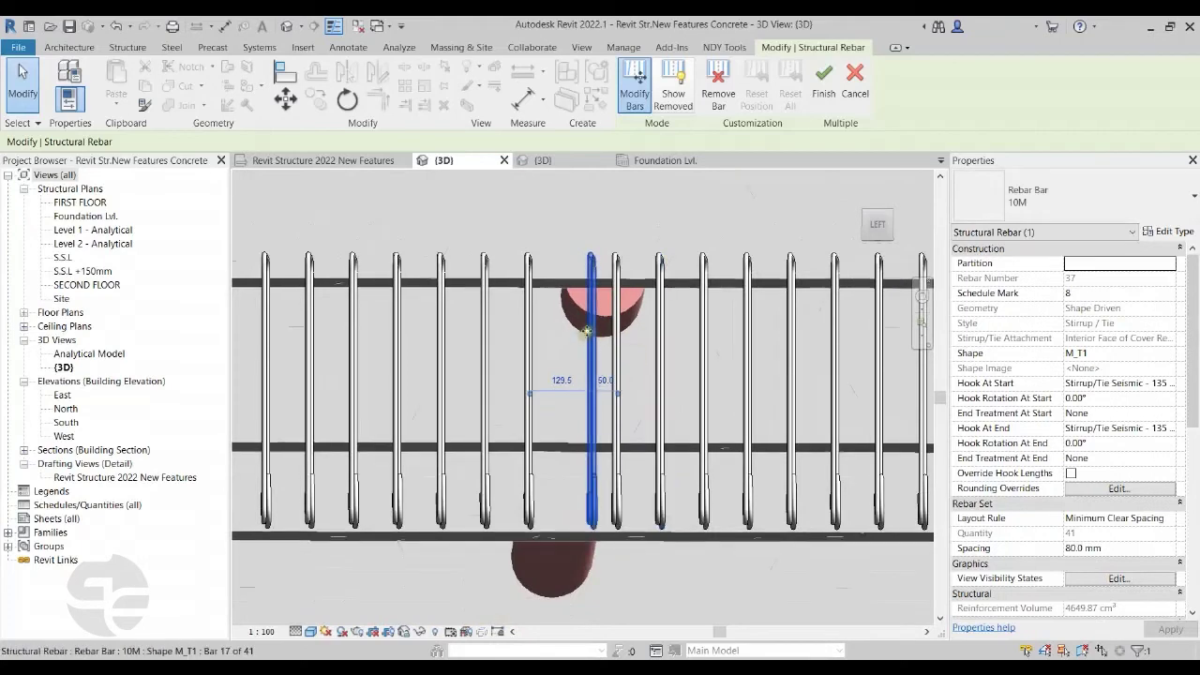
left_click(717, 91)
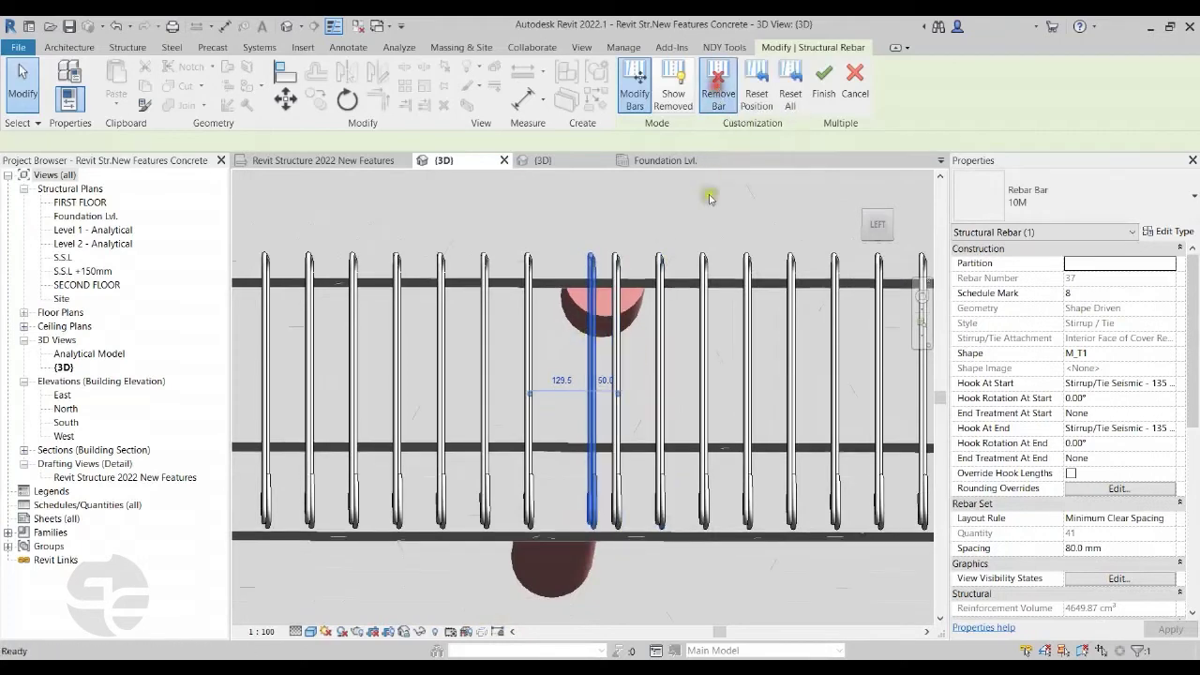
middle_click_drag(651, 348, 633, 395, "shift")
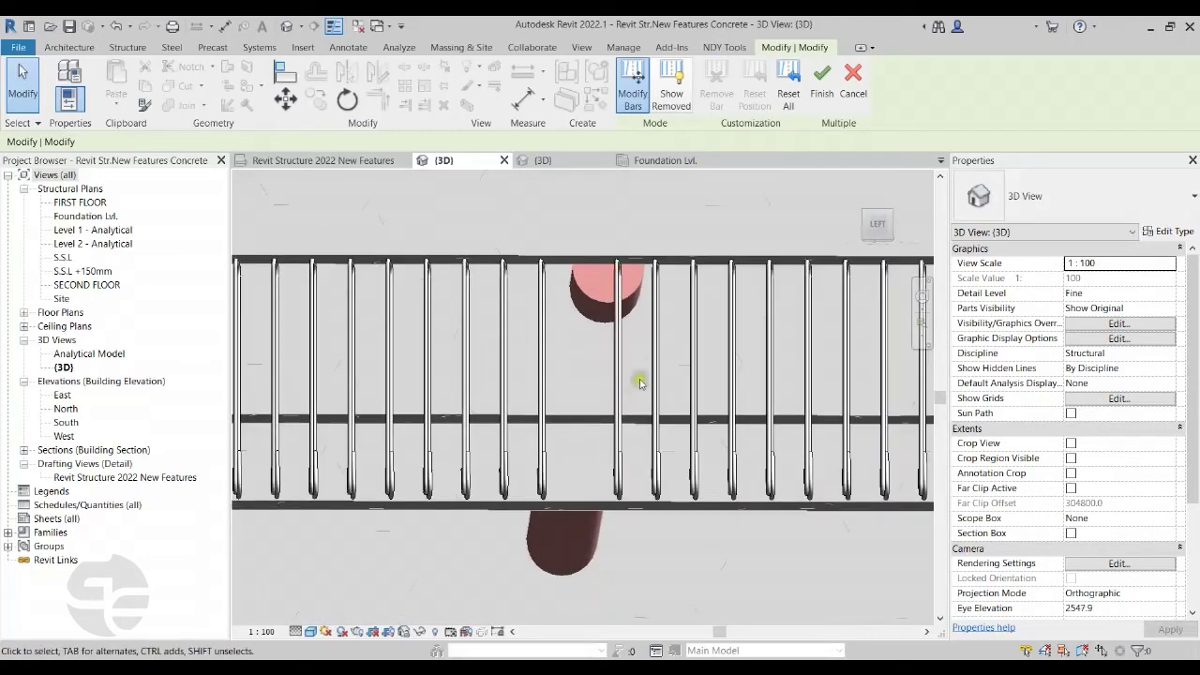
- Move the stirrup still crossing the pipe closer to its neighbour on the right and finish editing the bars
left_click(616, 326)
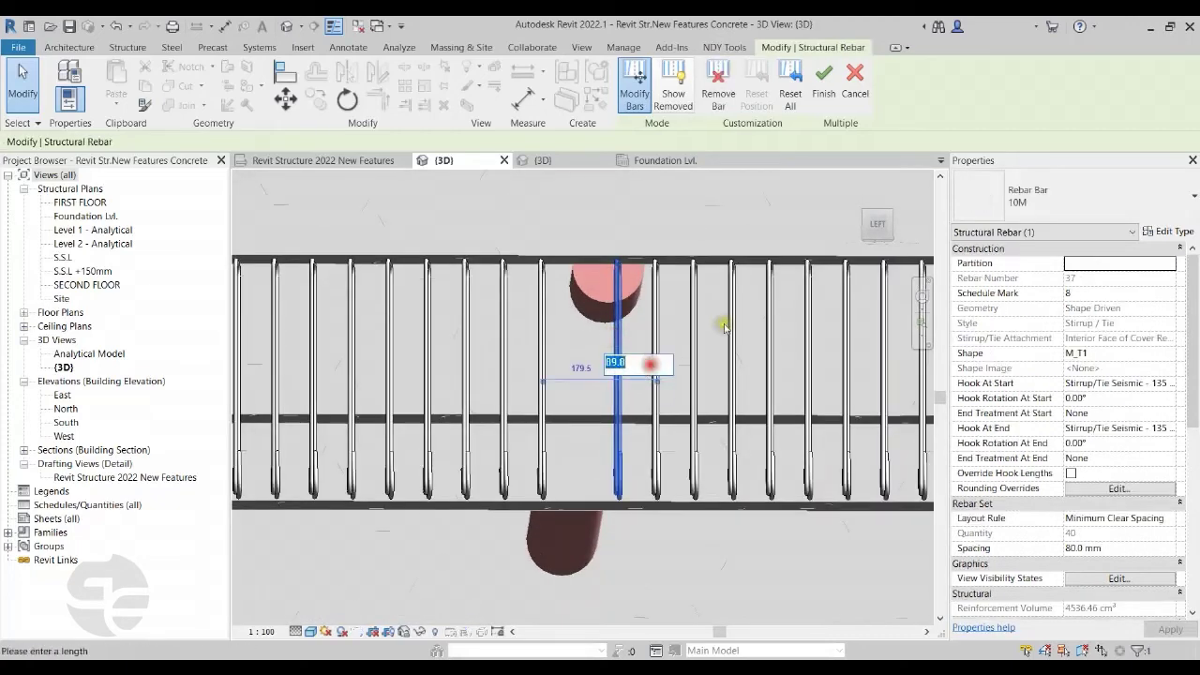
key("Return")
middle_click_drag(694, 323, 584, 283, "shift")
left_click(822, 93)
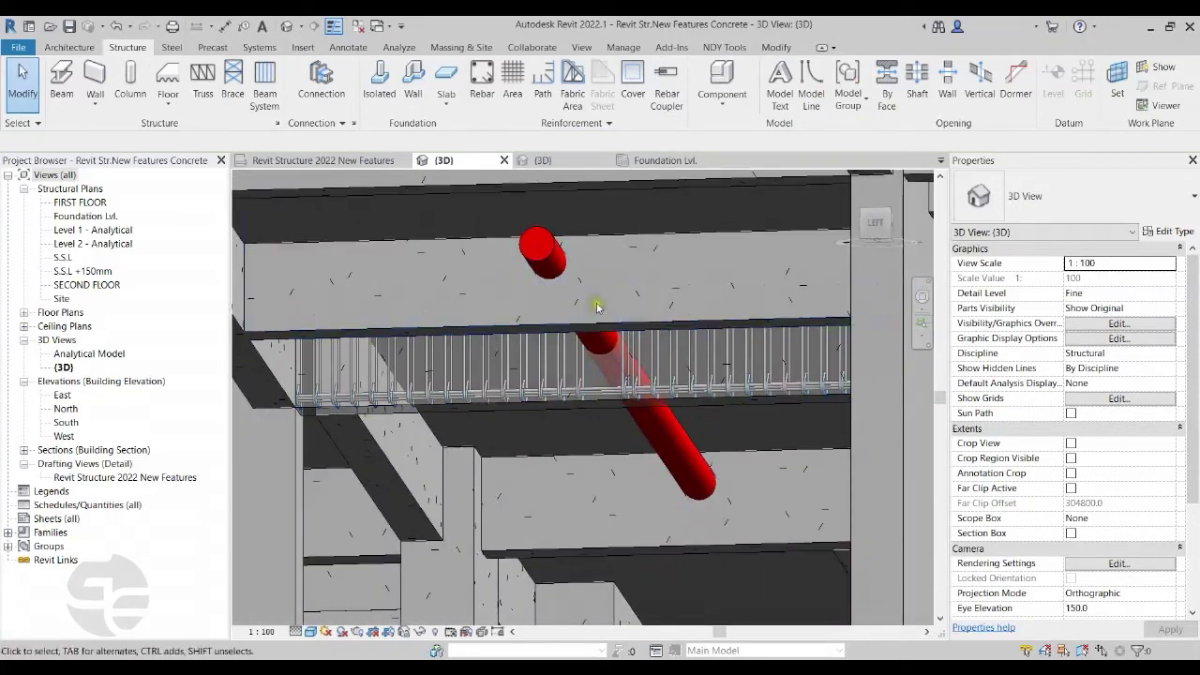
- Reset all customised bars of the beam's stirrup set and clear the selection
scroll(634, 395, "up", 2)
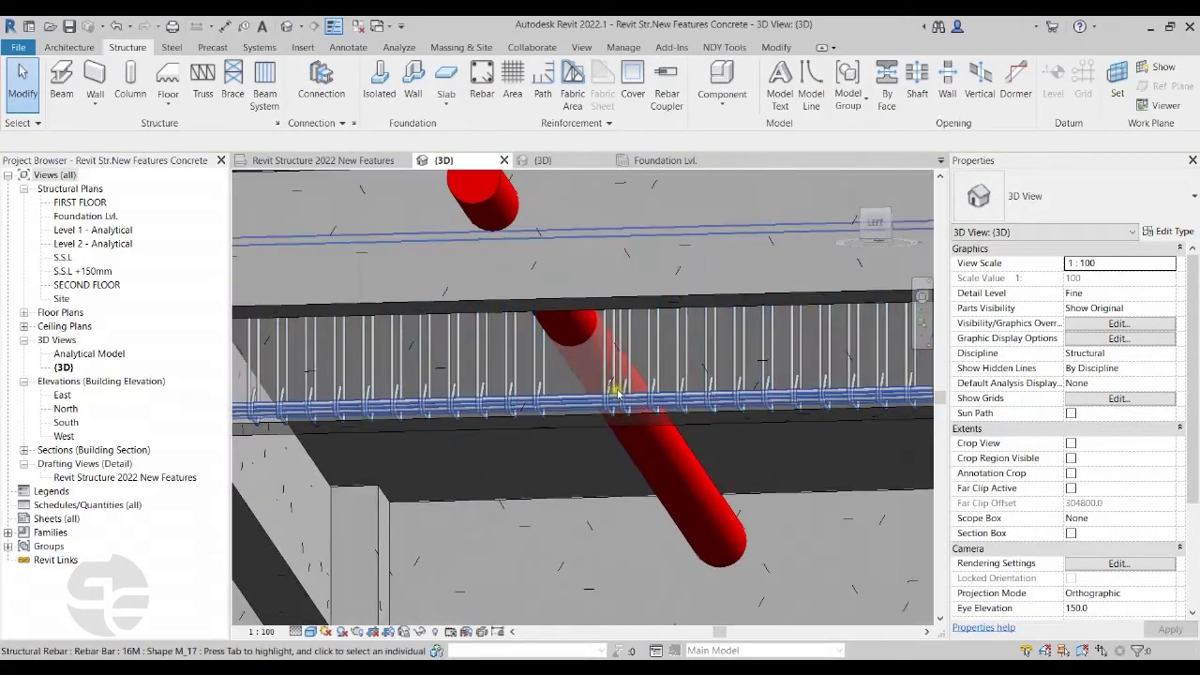
left_click(645, 405)
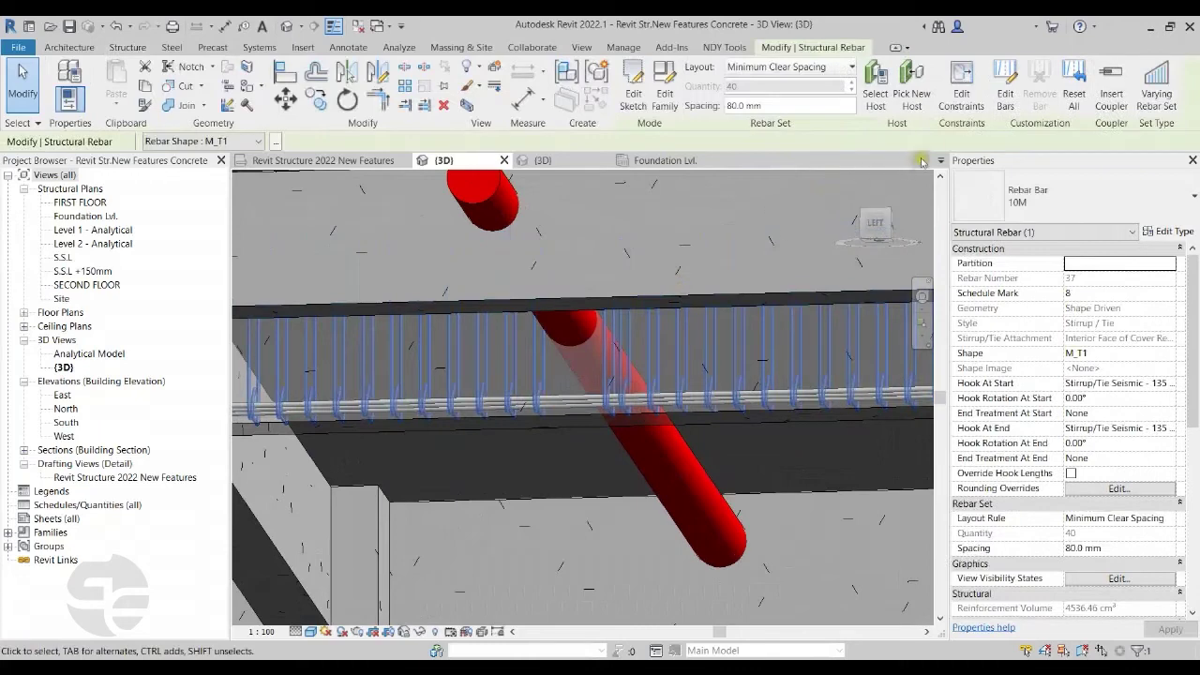
key("Escape")
middle_click_drag(600, 375, 603, 348, "shift")
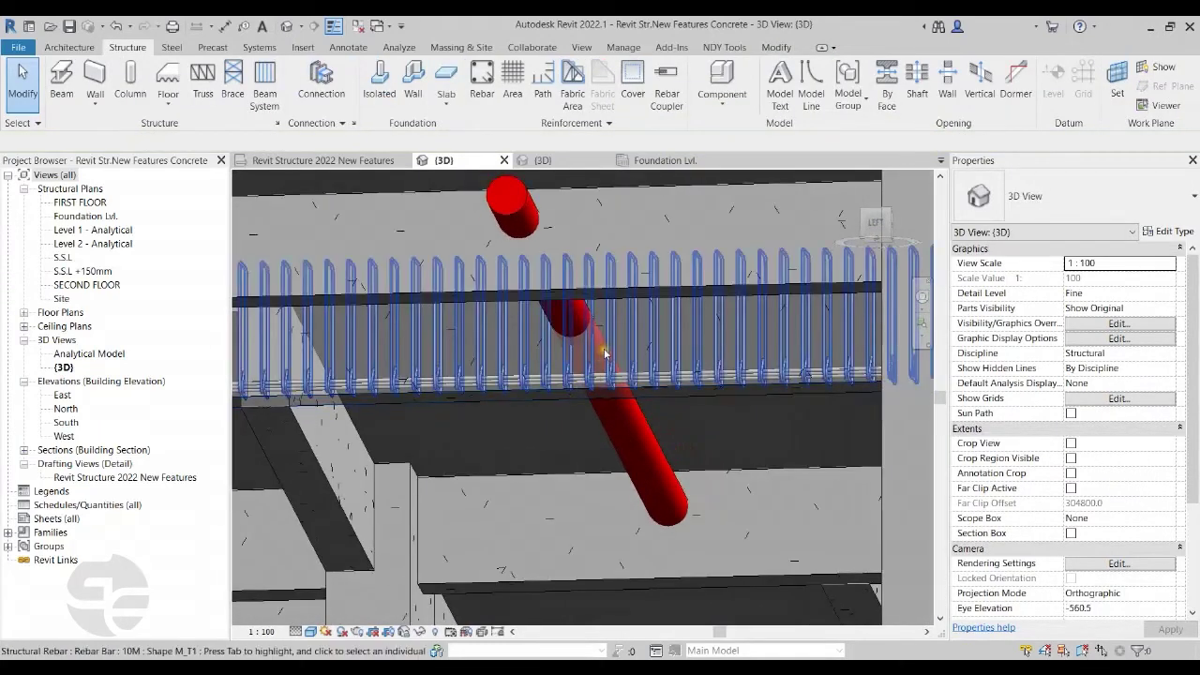
scroll(635, 342, "down", 3)
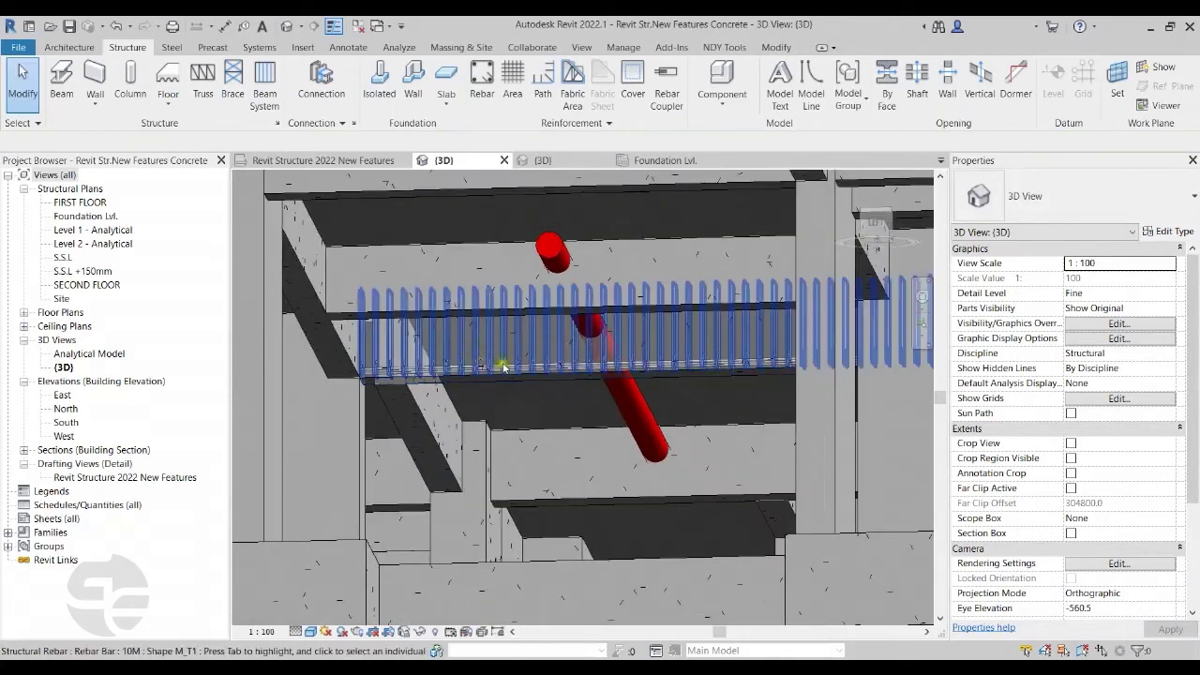
- Revisit the new features list and the 3D model, and open the Foundation Lvl. structural plan
left_click(361, 161)
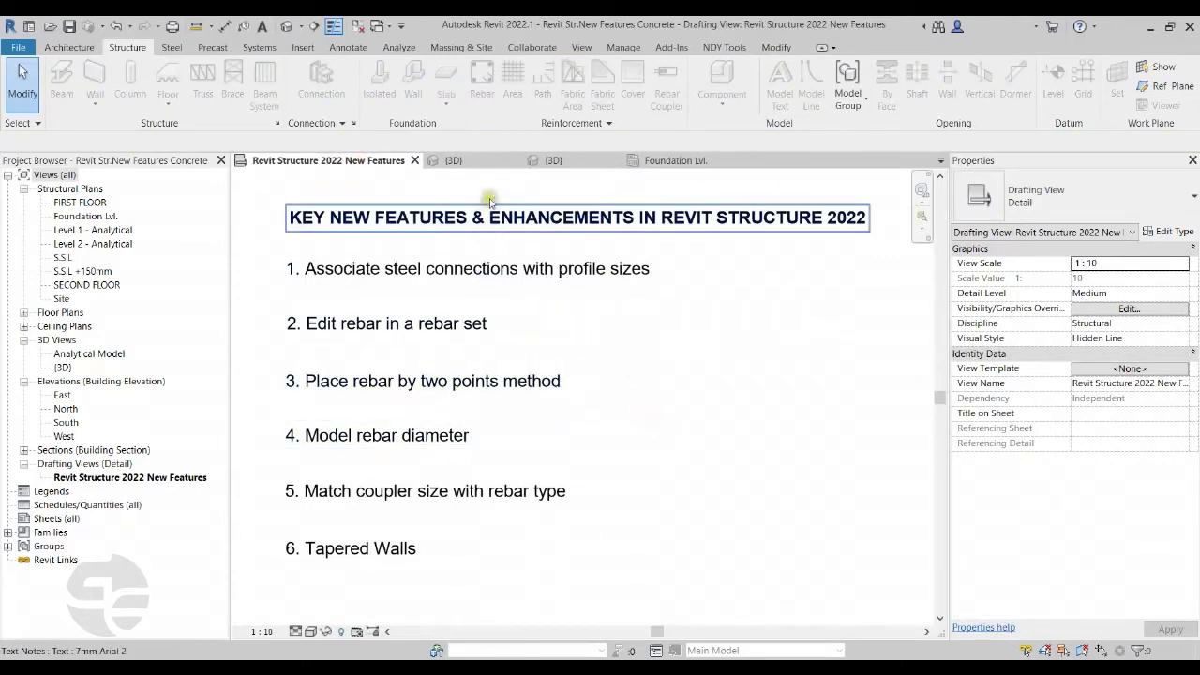
left_click(481, 159)
scroll(544, 325, "down", 2)
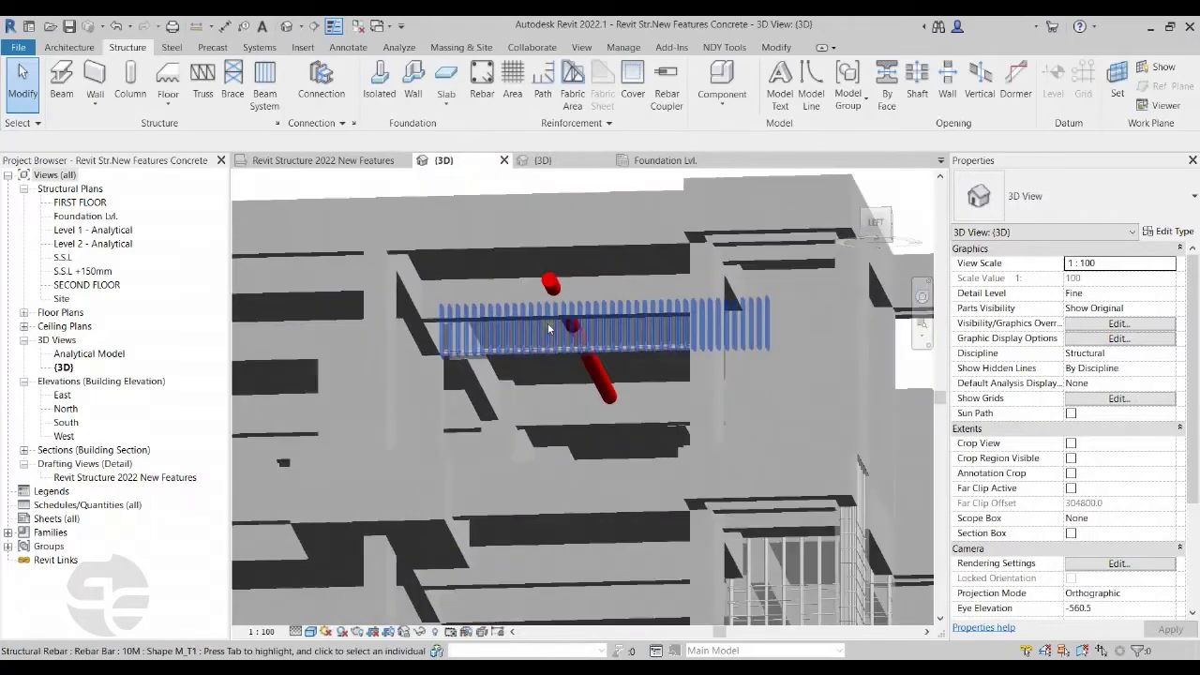
scroll(550, 328, "down", 3)
middle_click_drag(550, 328, 626, 230, "shift")
left_click(662, 160)
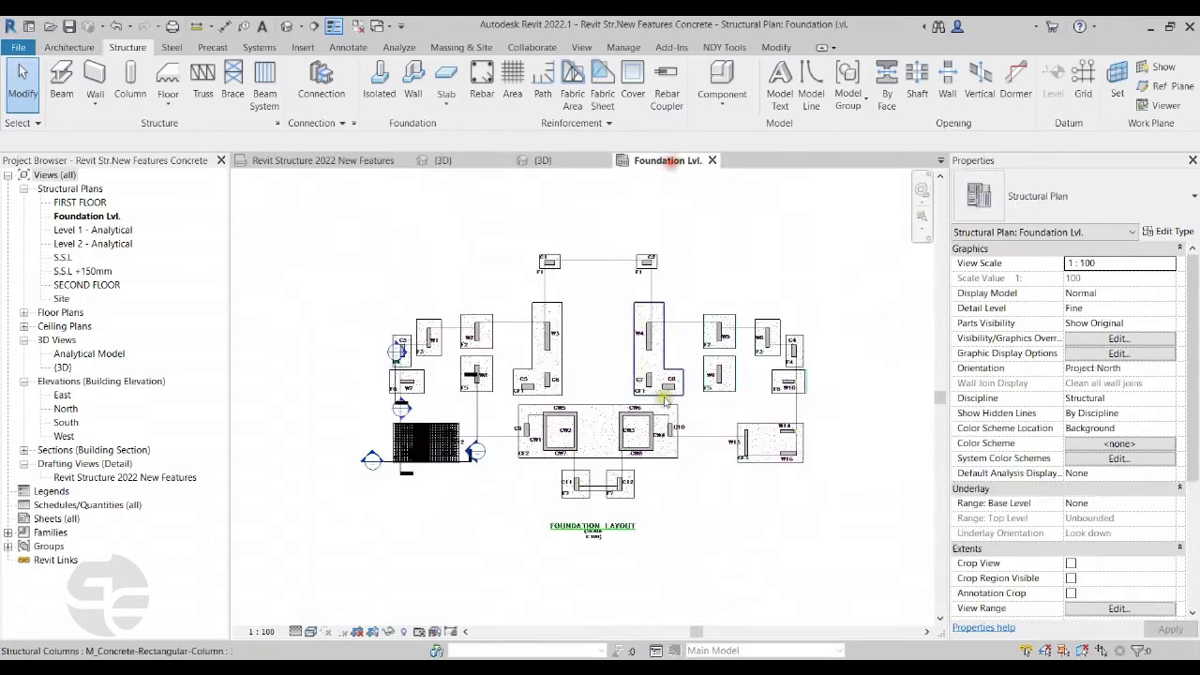
- Start placing rebar in wall footing F6 with the By Two Points method and rebar shape M_17
scroll(449, 427, "up", 5)
middle_click_drag(448, 427, 495, 360)
scroll(530, 361, "up", 2)
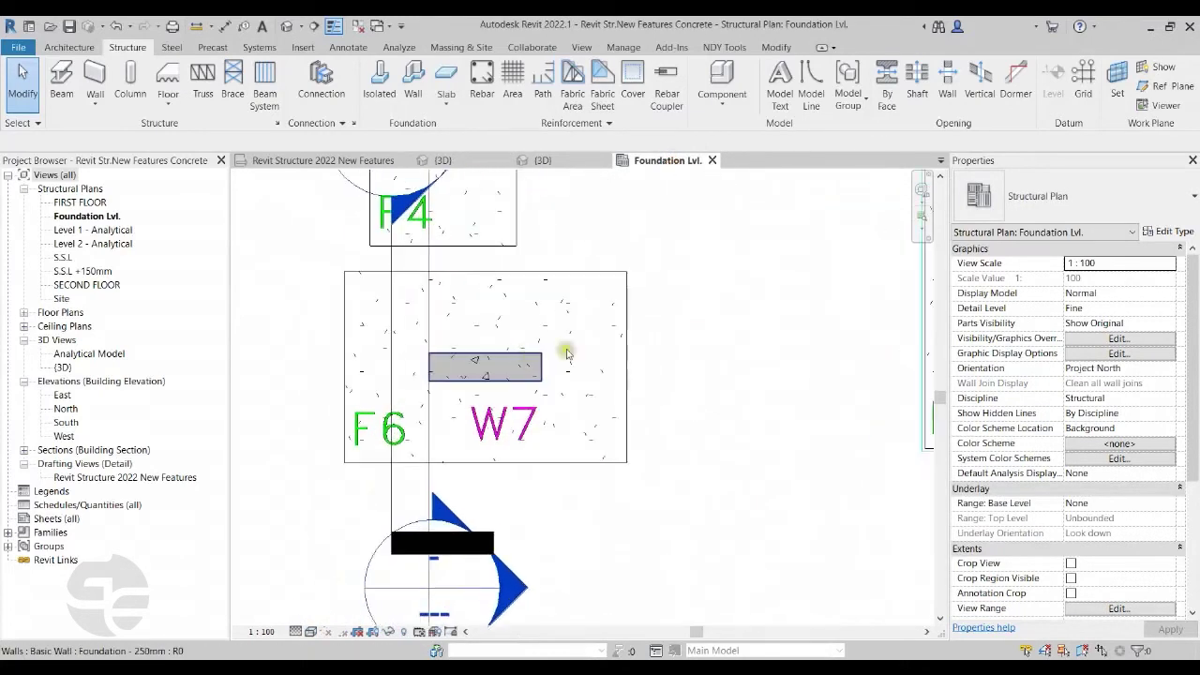
left_click(586, 271)
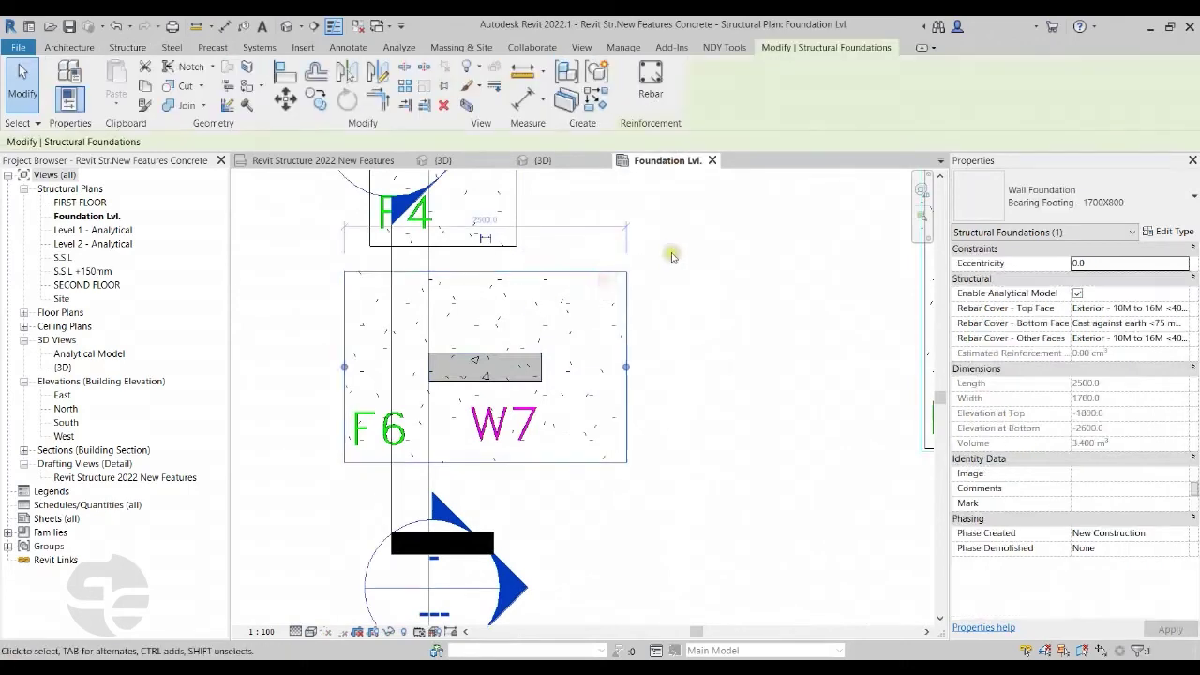
left_click(651, 80)
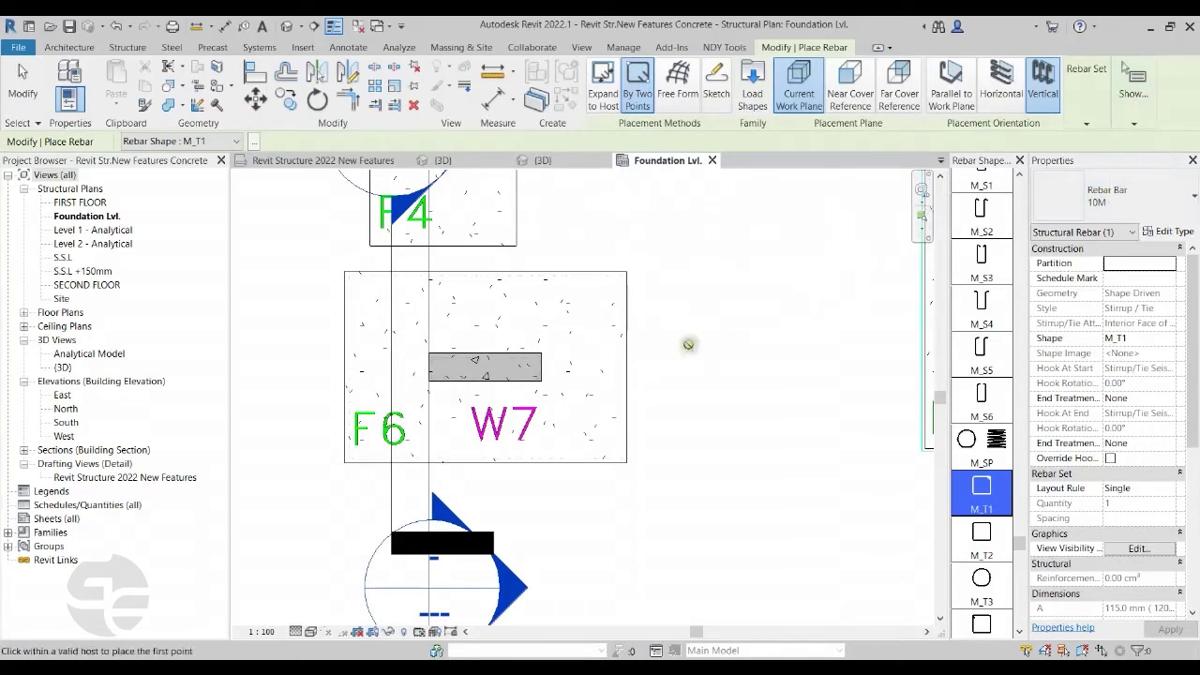
scroll(980, 345, "up", 10)
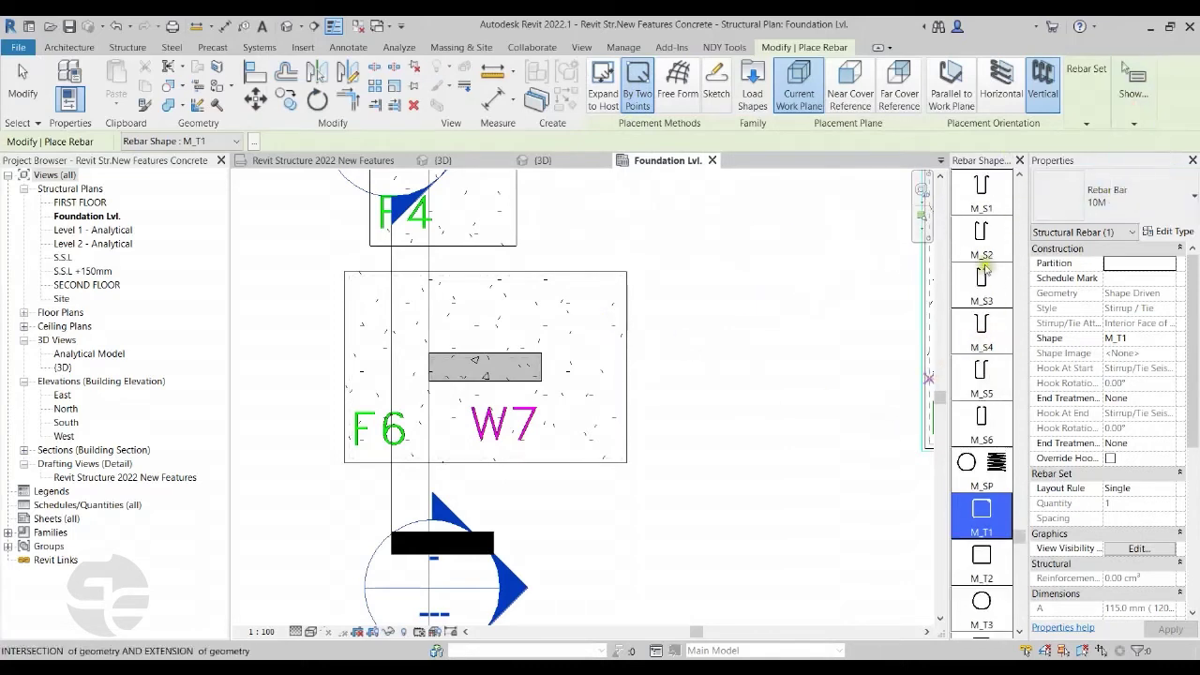
scroll(985, 269, "up", 2)
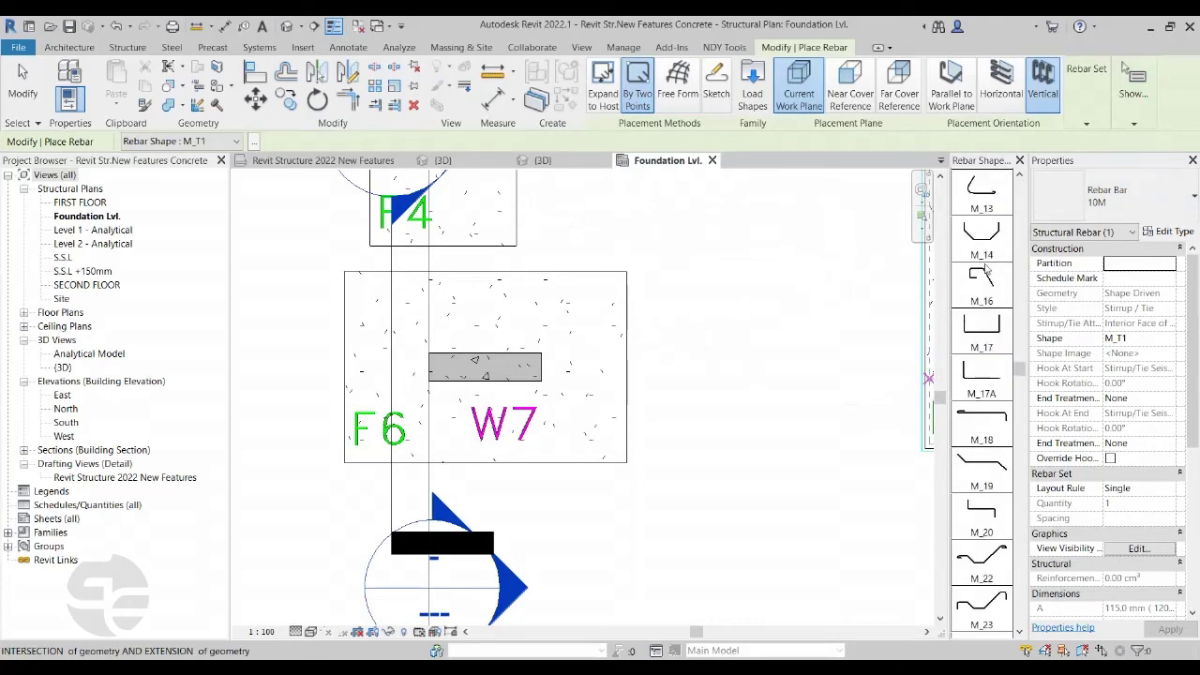
left_click(982, 322)
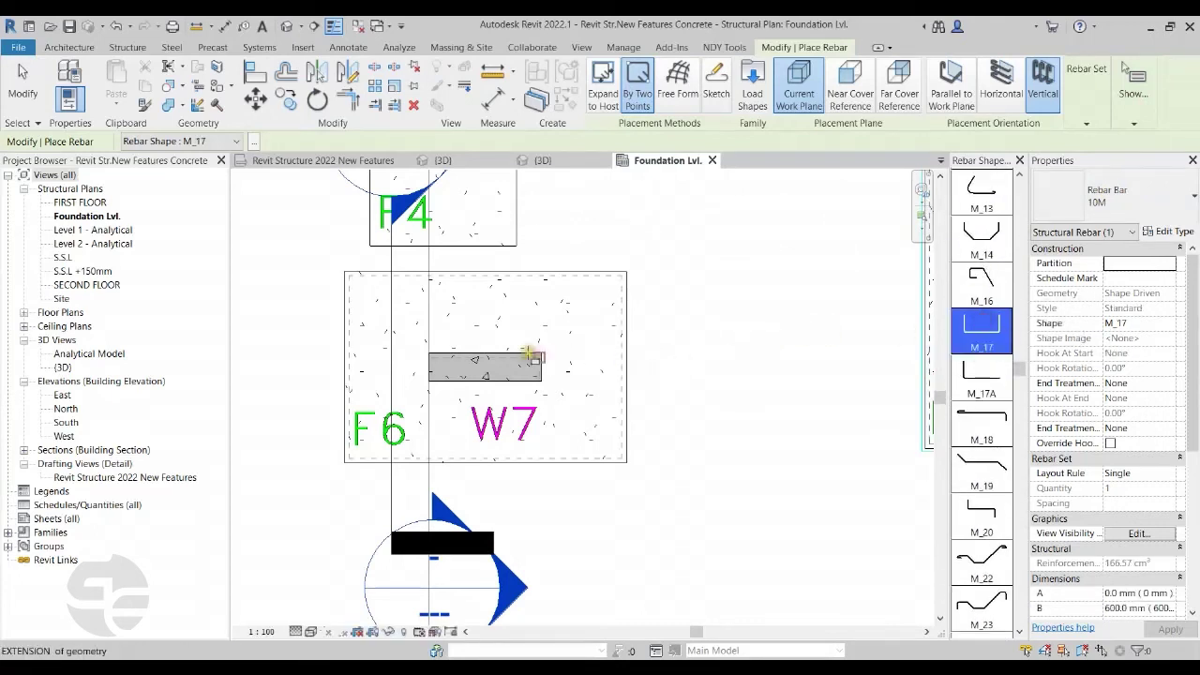
- Place an M_17 bar with horizontal orientation in footing F6, spanning two opposite corners of its cover outline
scroll(394, 303, "up", 2)
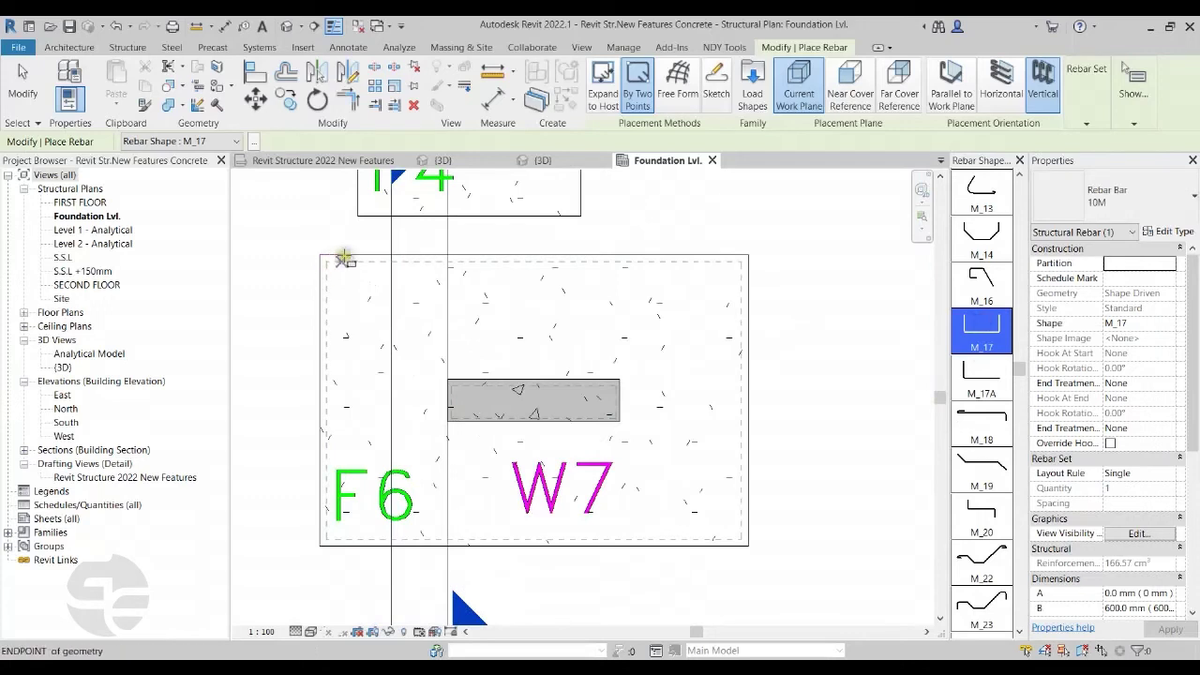
left_click(1003, 92)
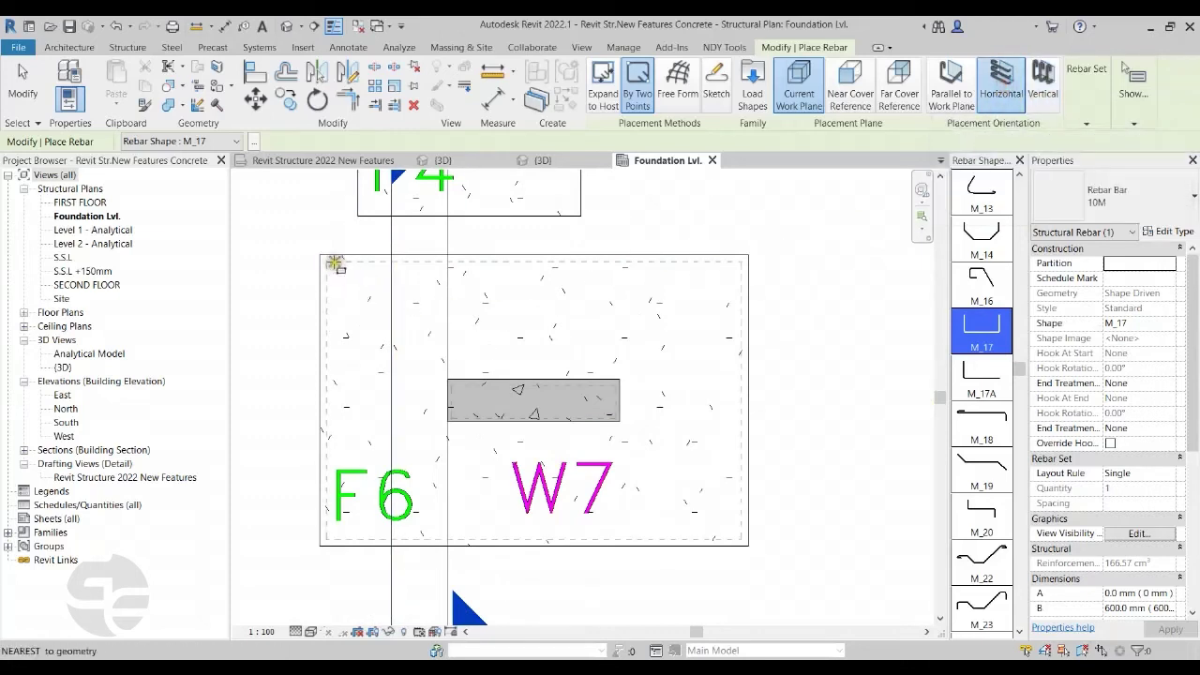
left_click(339, 266)
left_click(736, 532)
scroll(657, 356, "down", 3)
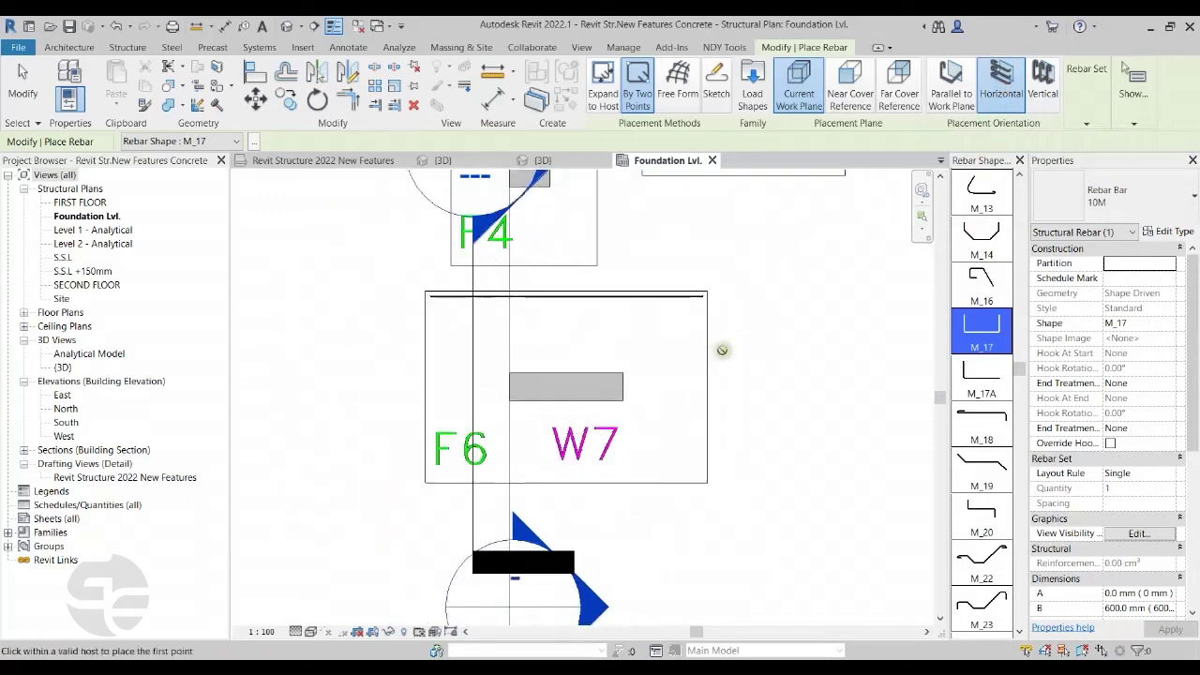
- Place an M_17 bar with vertical orientation in footing F6, spanning two opposite corners of its cover outline
left_click(1043, 90)
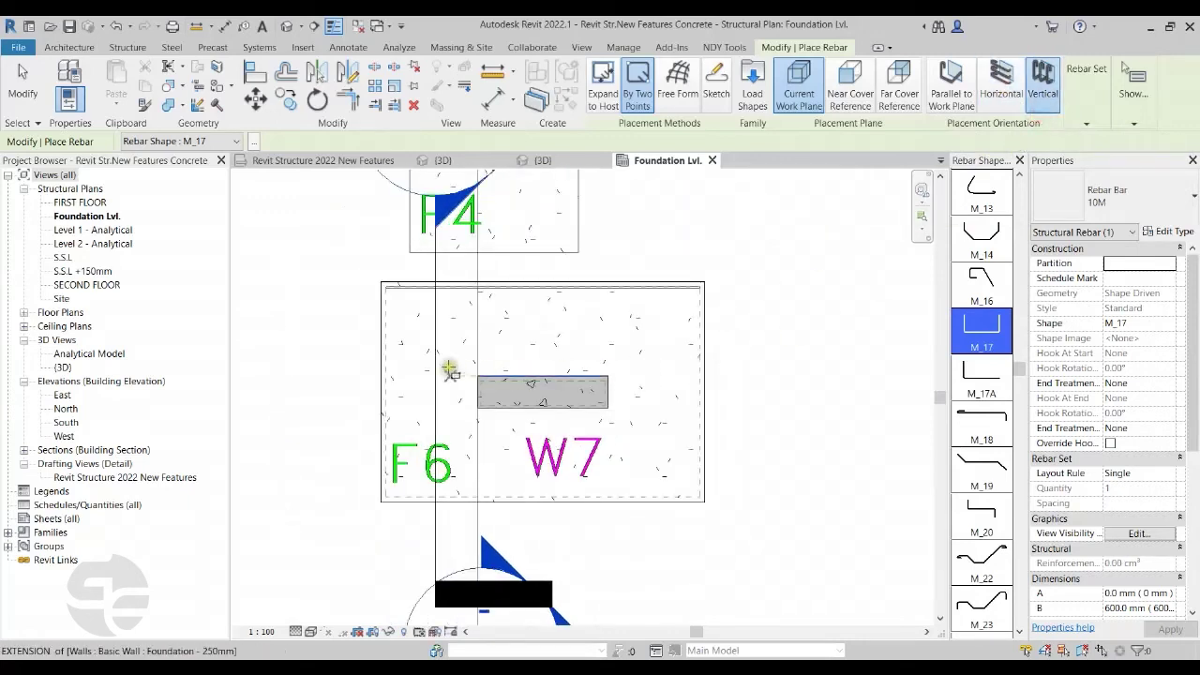
scroll(448, 370, "up", 2)
left_click(365, 263)
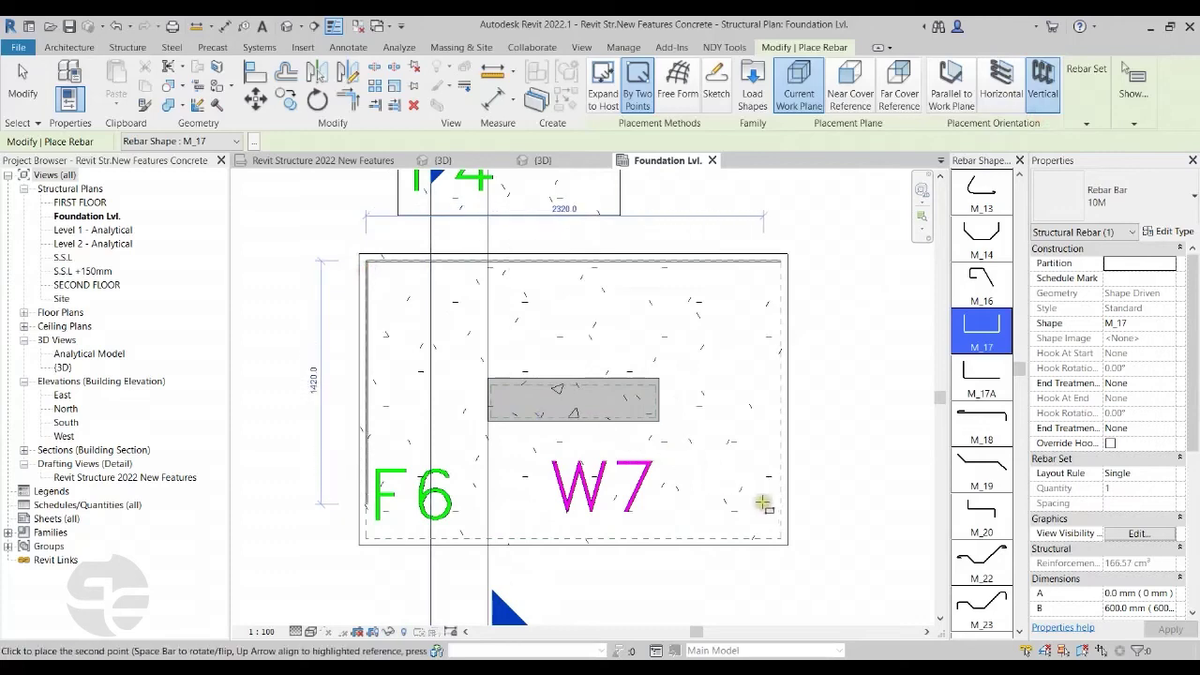
left_click(779, 538)
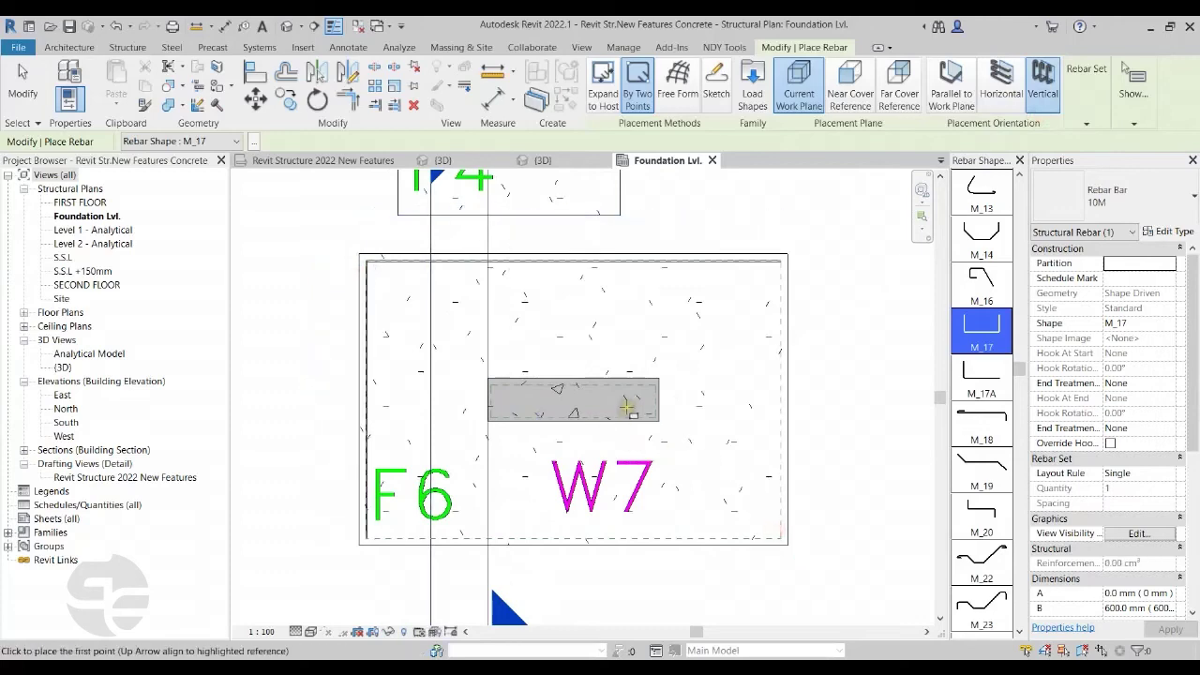
key("Escape")
- Set the long M_17 bar in footing F6 to Number with Spacing and show it as solid in the {3D} view
scroll(437, 316, "up", 1)
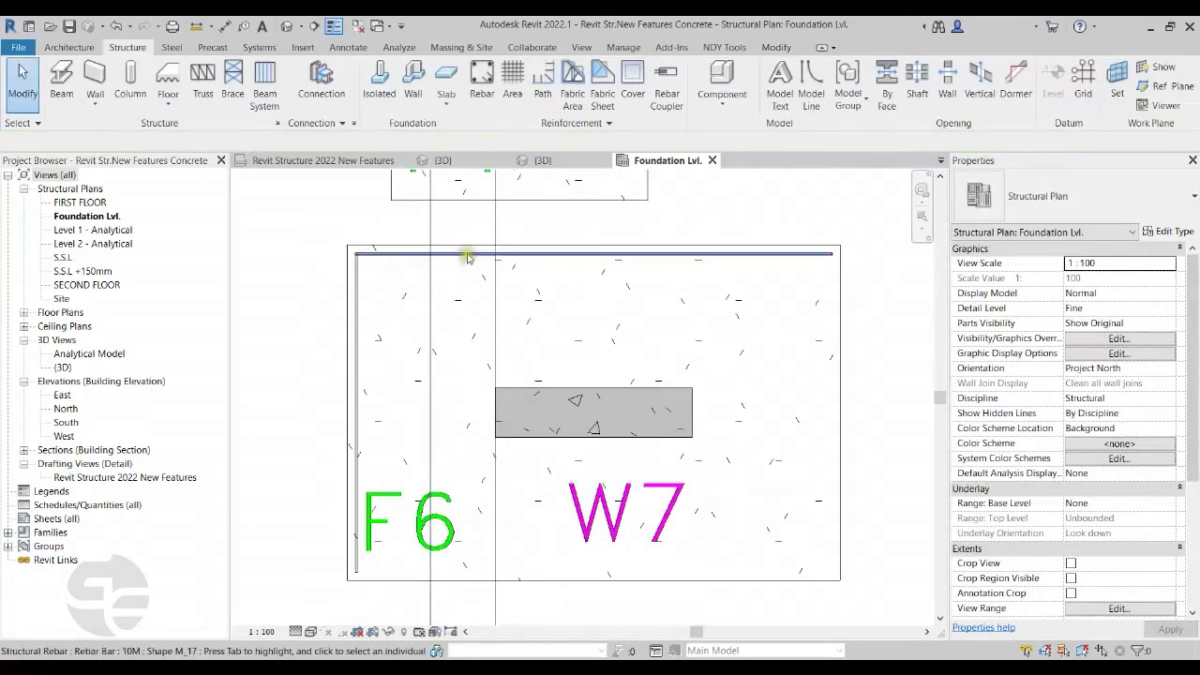
left_click(596, 304)
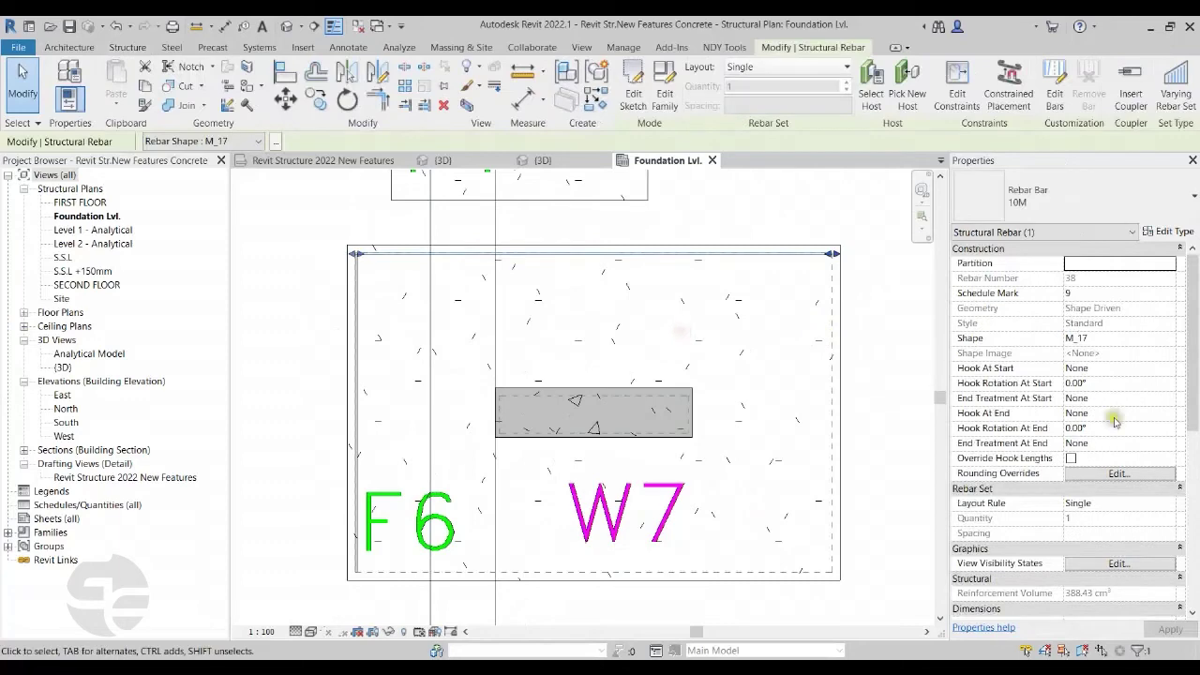
left_click(1171, 507)
left_click(1108, 556)
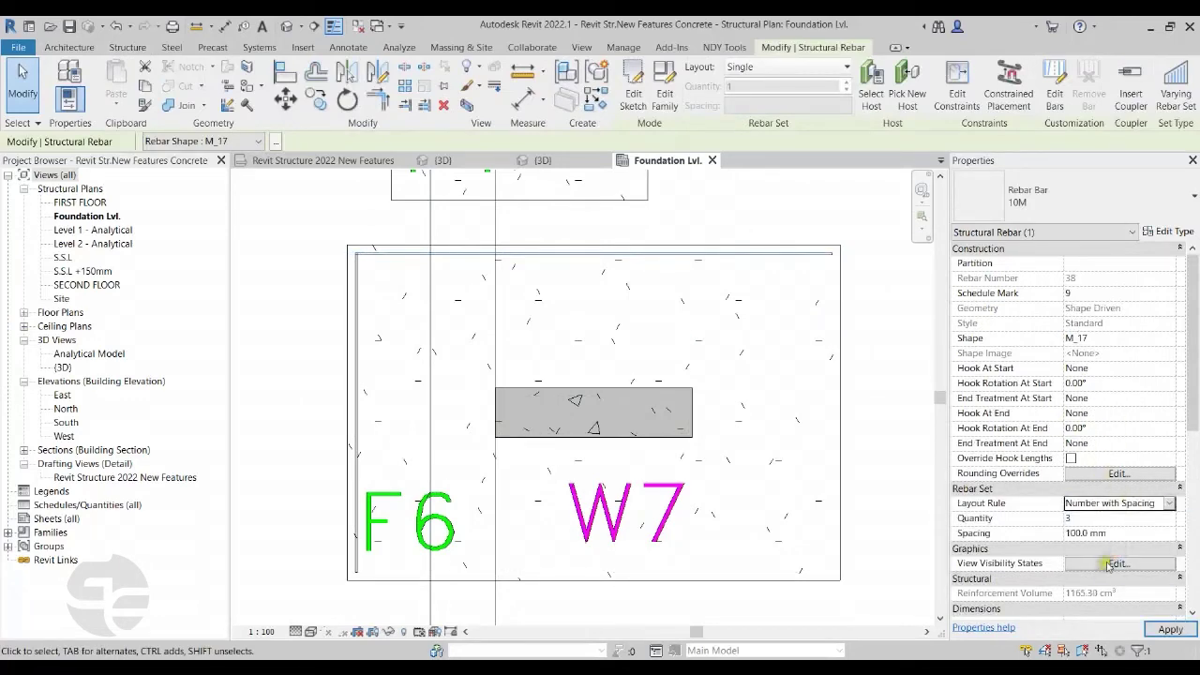
left_click(728, 287)
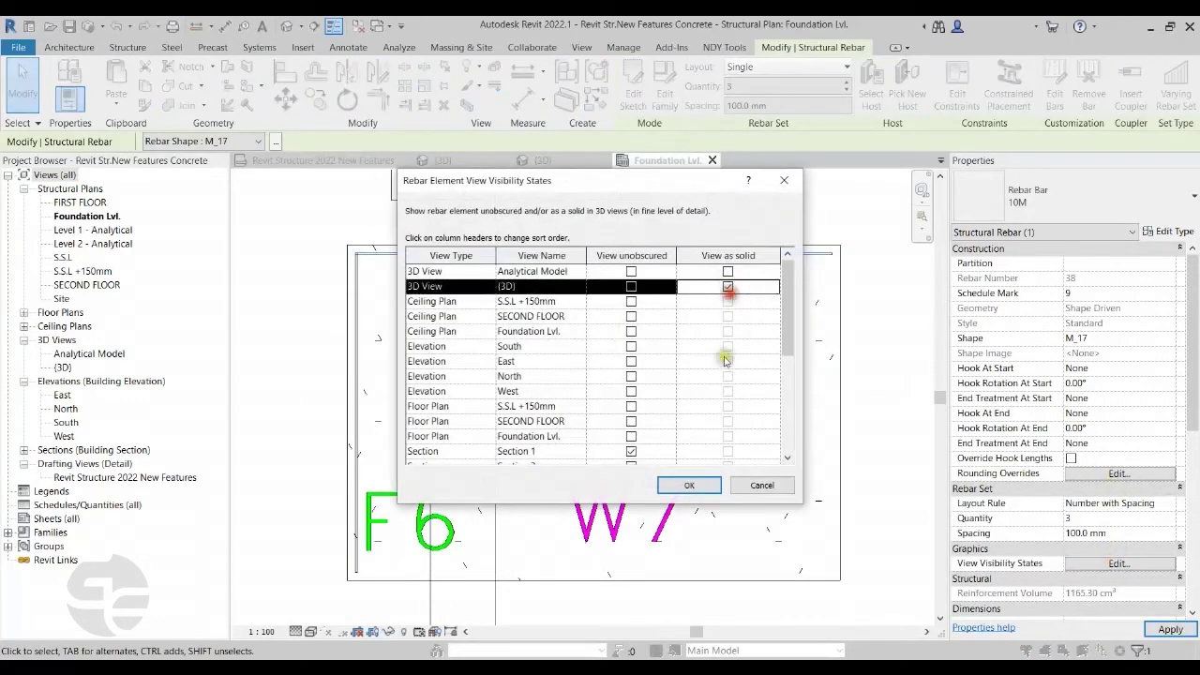
left_click(689, 484)
scroll(809, 316, "down", 2)
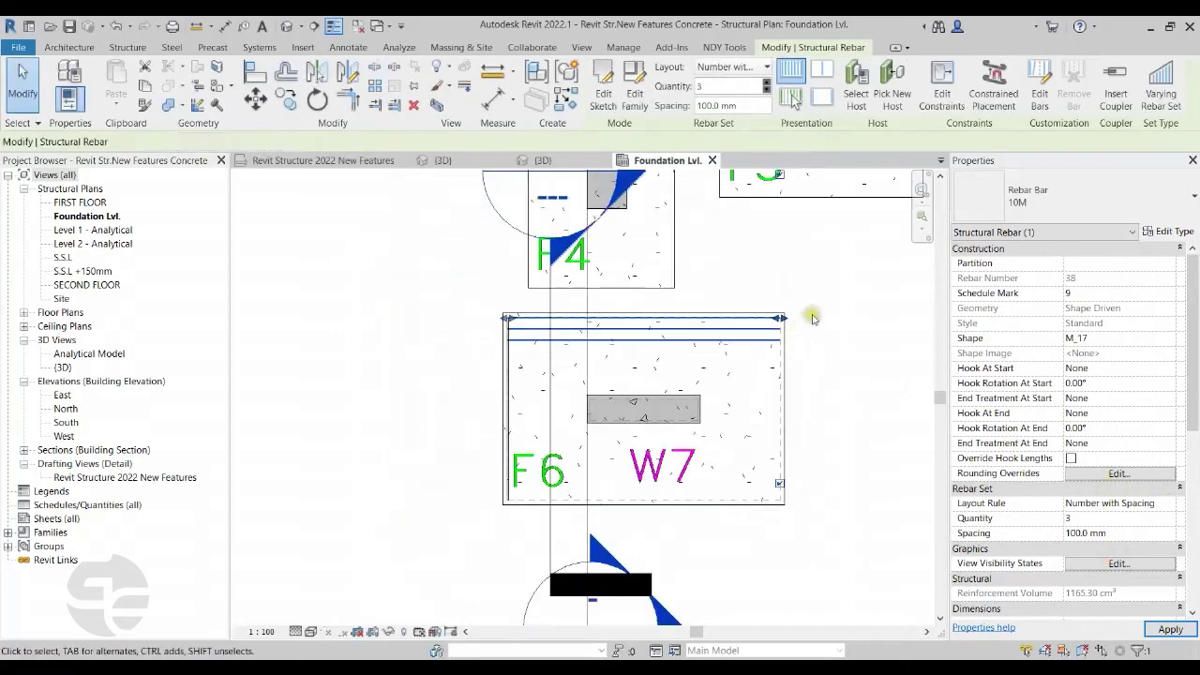
left_click(825, 319)
scroll(732, 347, "up", 1)
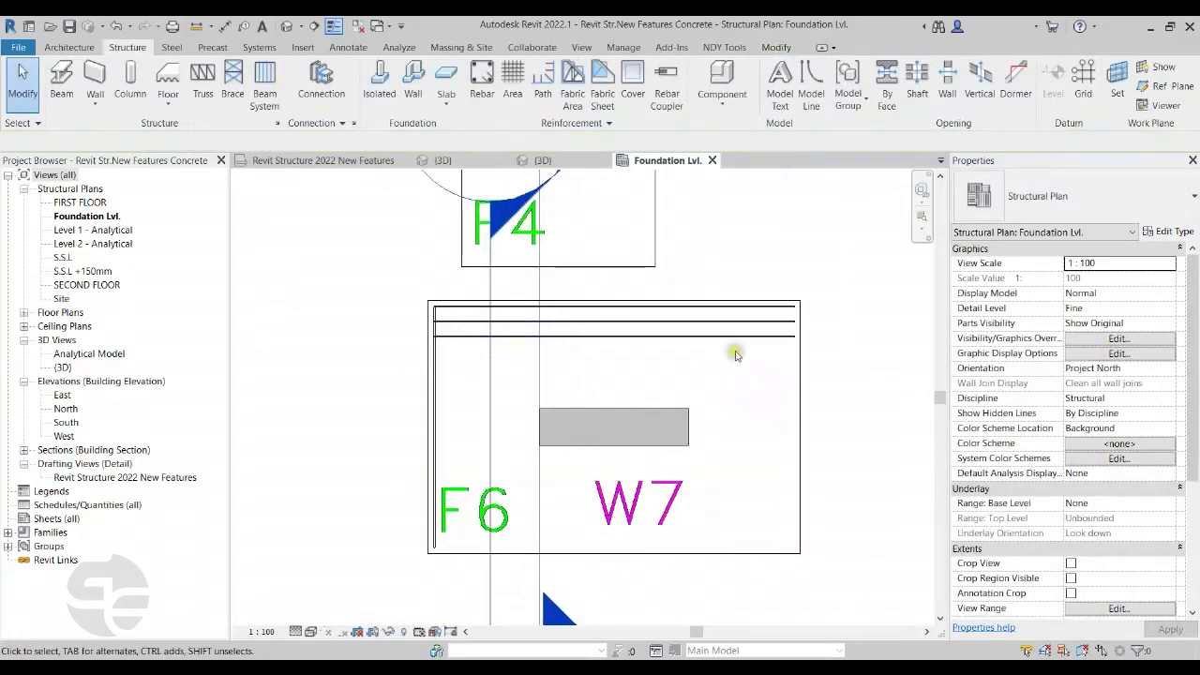
- Set the layout rule of footing F6's horizontal bar set to Minimum Clear Spacing at 100 mm
left_click(703, 320)
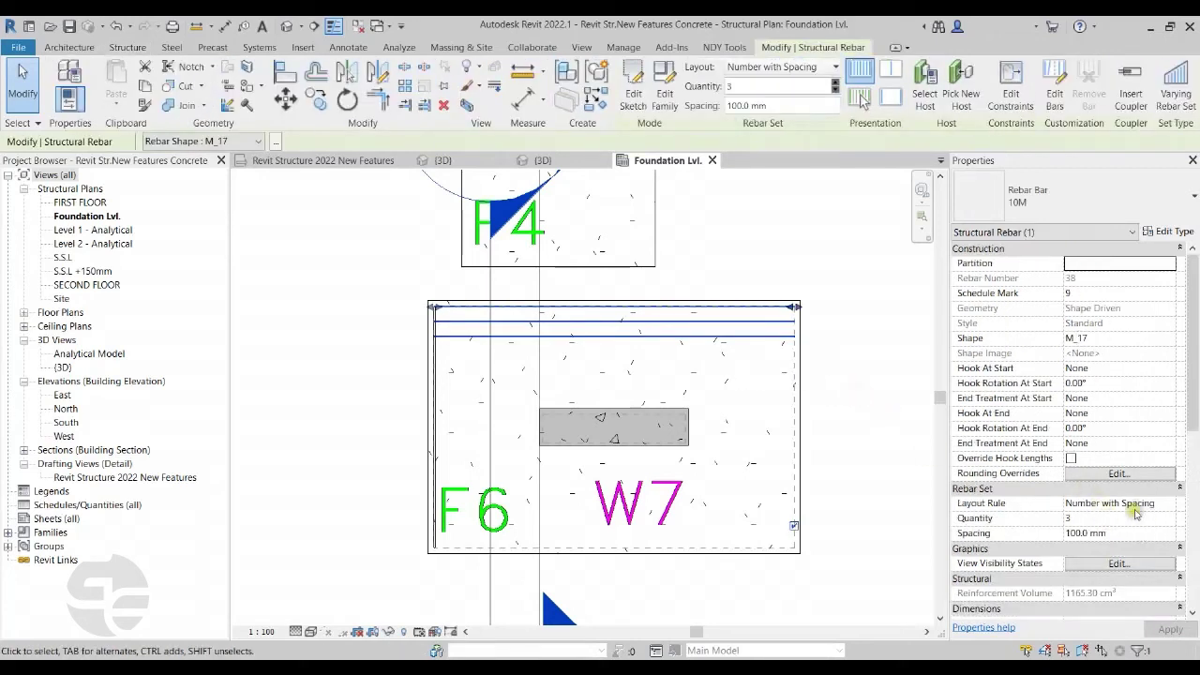
left_click(1169, 505)
left_click(1109, 568)
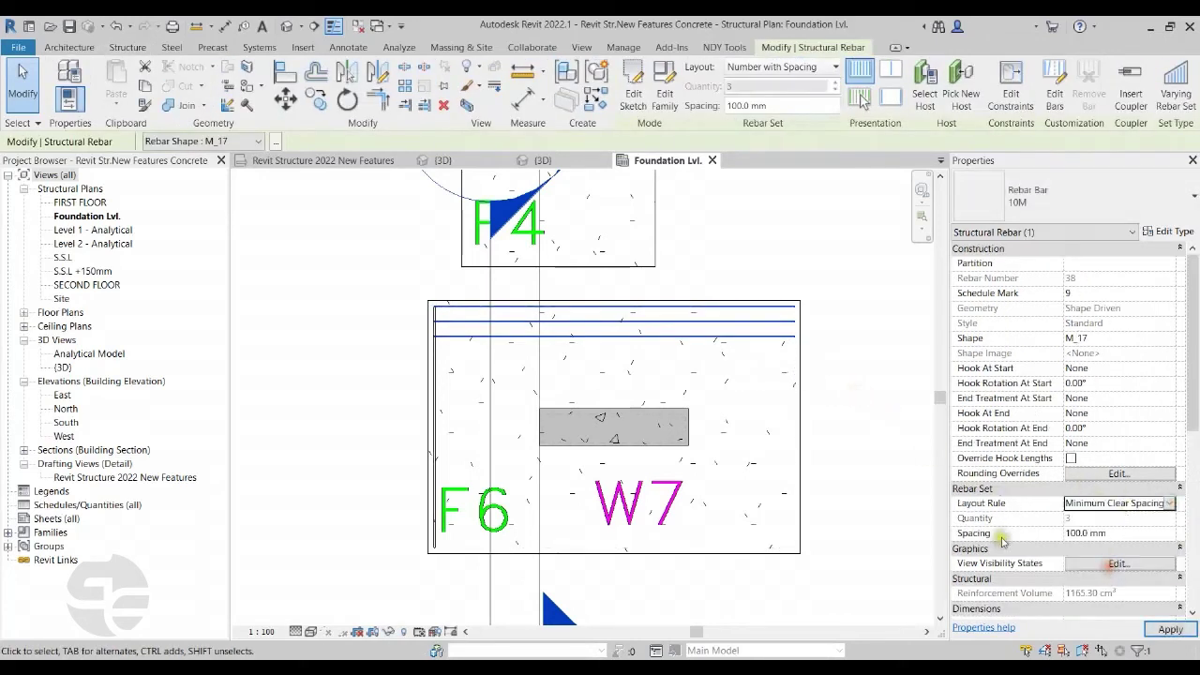
scroll(623, 392, "down", 2)
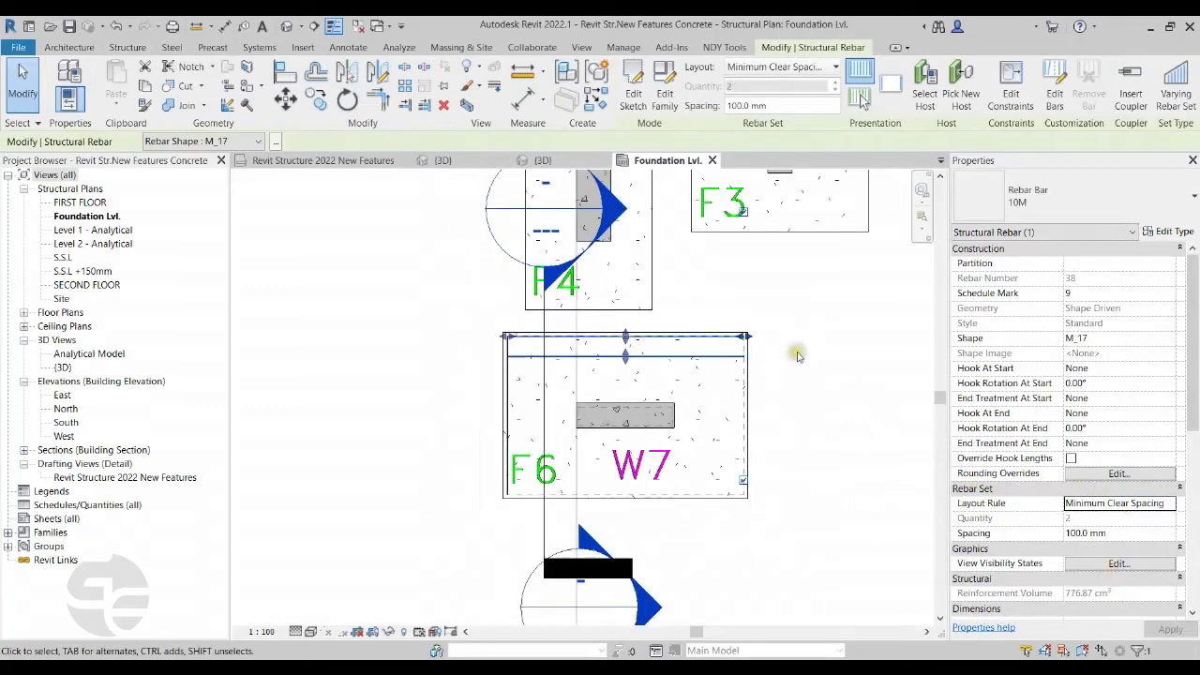
scroll(810, 405, "up", 1)
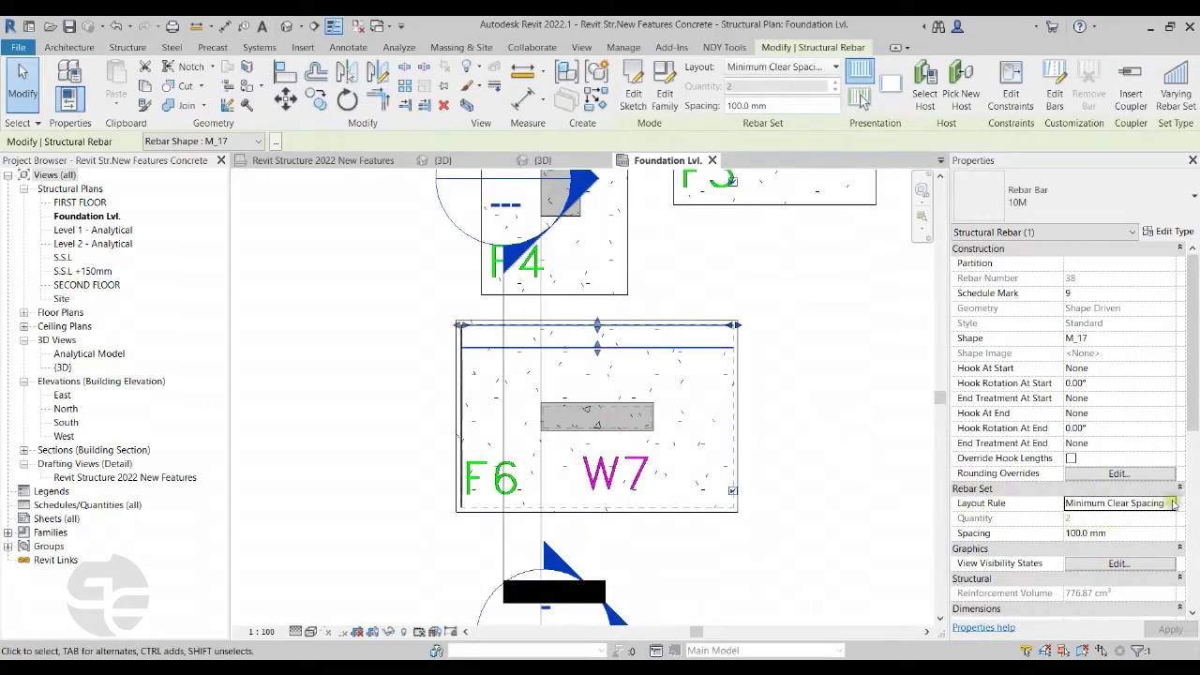
left_click(1172, 503)
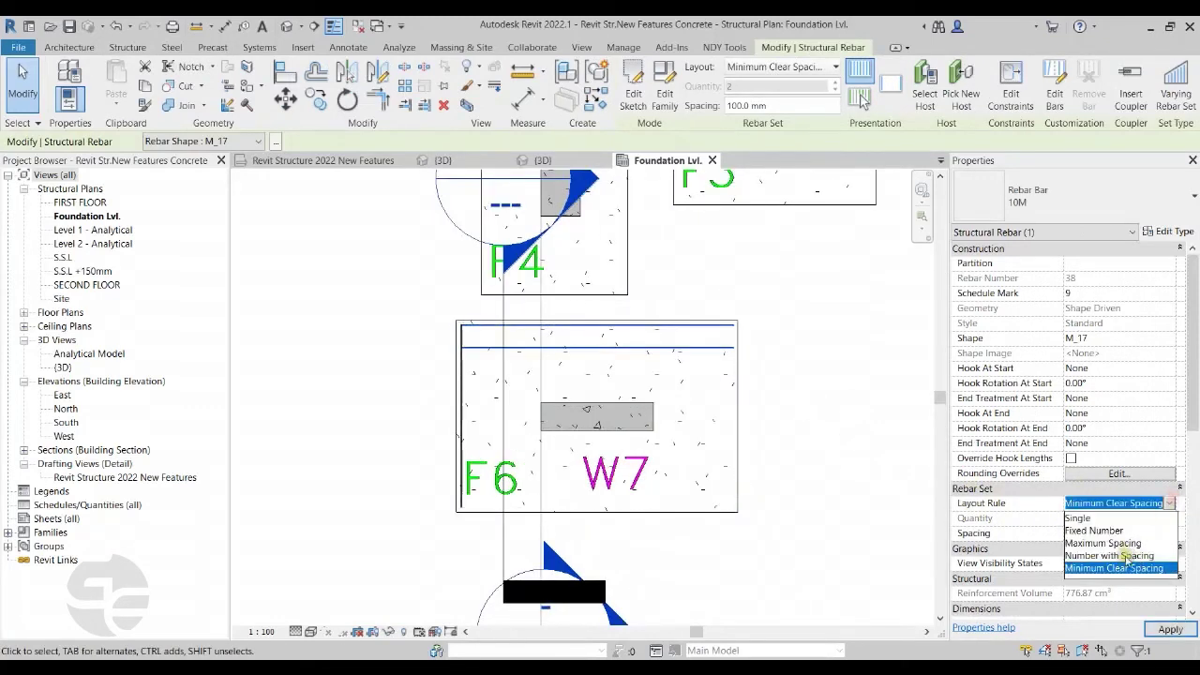
left_click(1121, 568)
left_click(742, 329)
key("Escape")
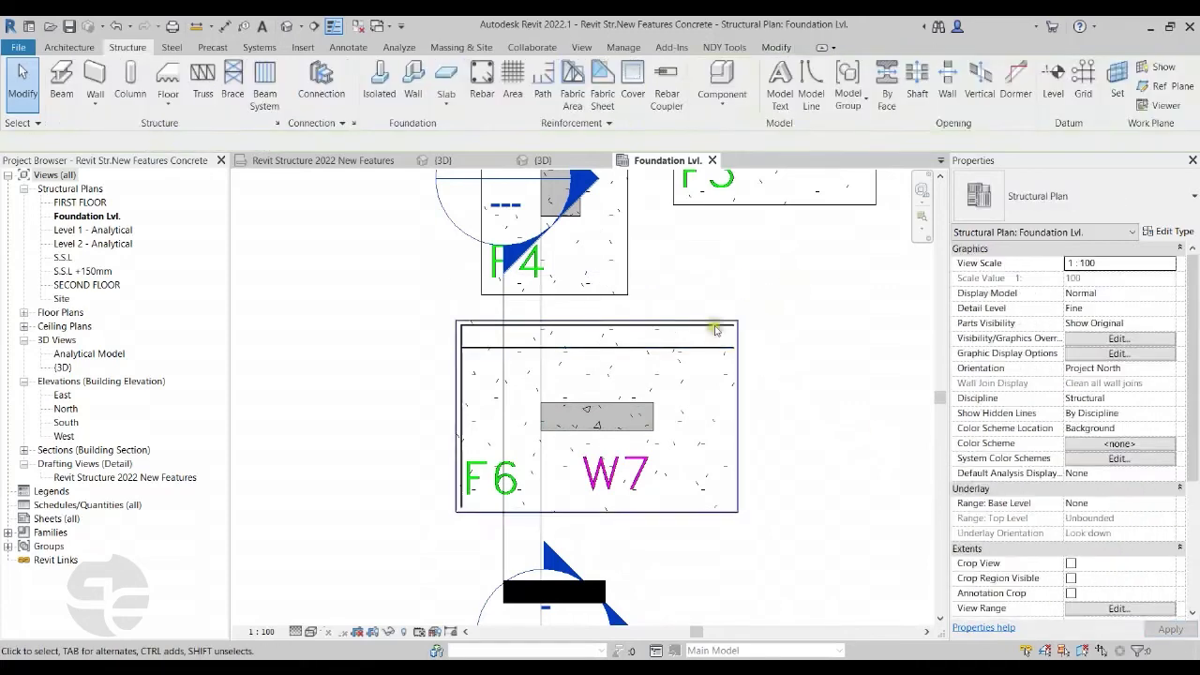
- Set the layout rule of the vertical M_17 bar along footing F6's short edge to Minimum Clear Spacing at 100 mm
scroll(473, 382, "up", 2)
scroll(466, 377, "up", 1)
left_click(461, 368)
scroll(466, 363, "down", 2)
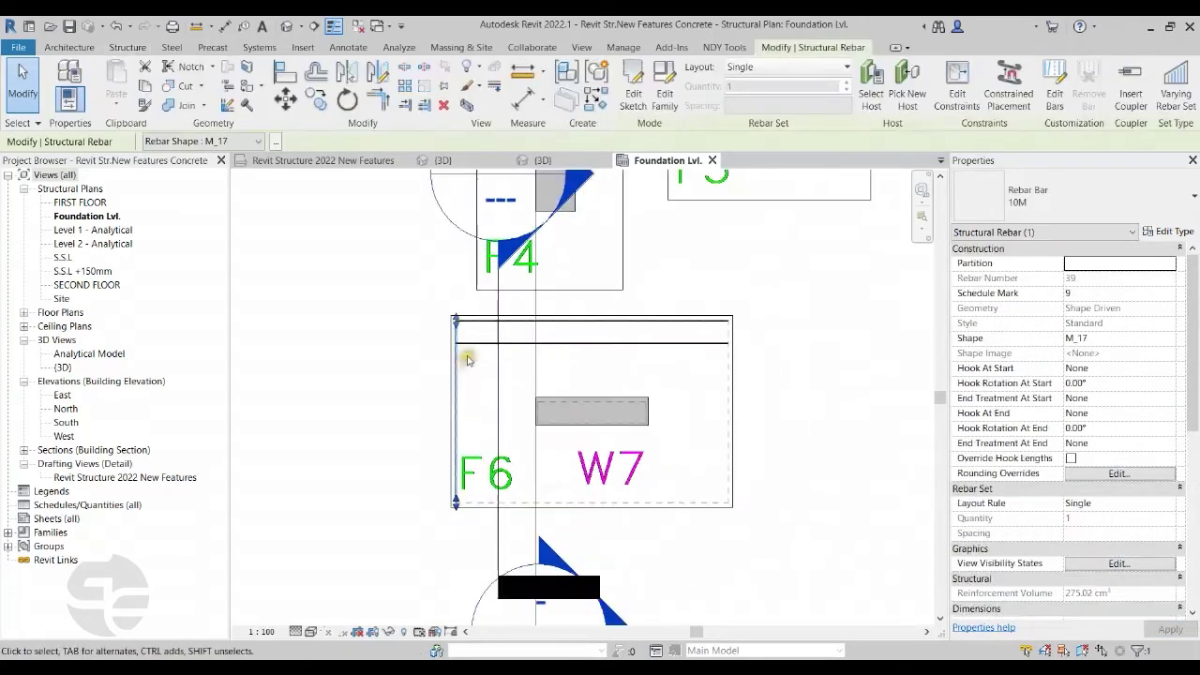
left_click(1170, 504)
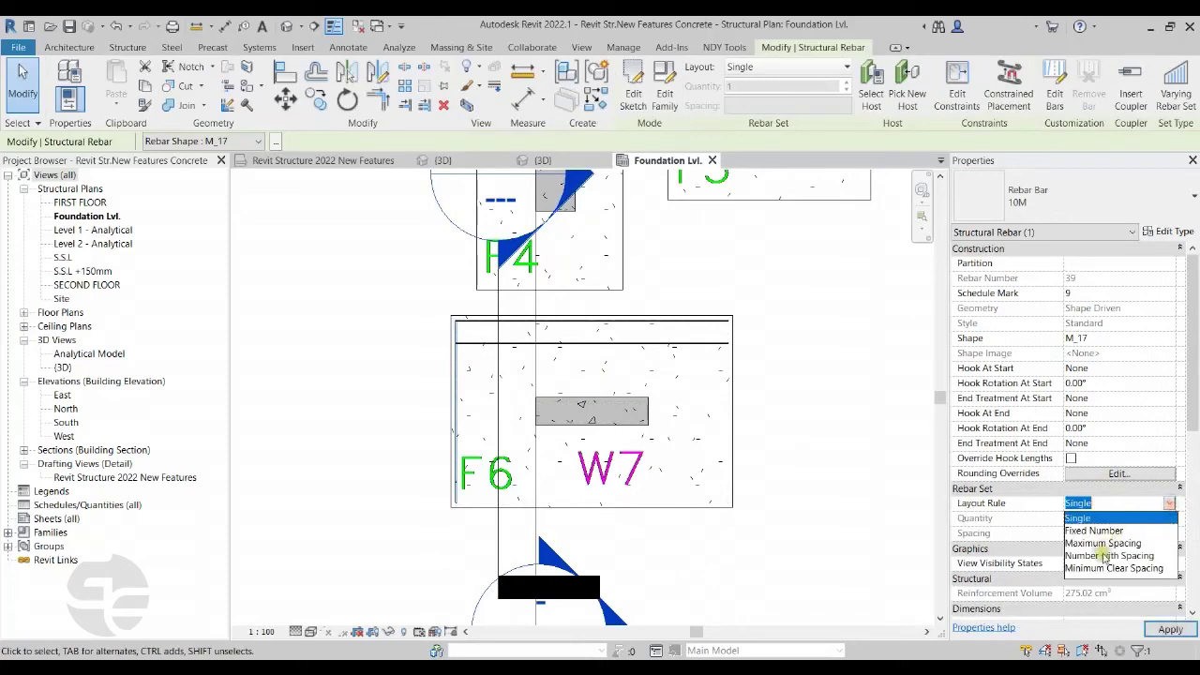
left_click(1112, 568)
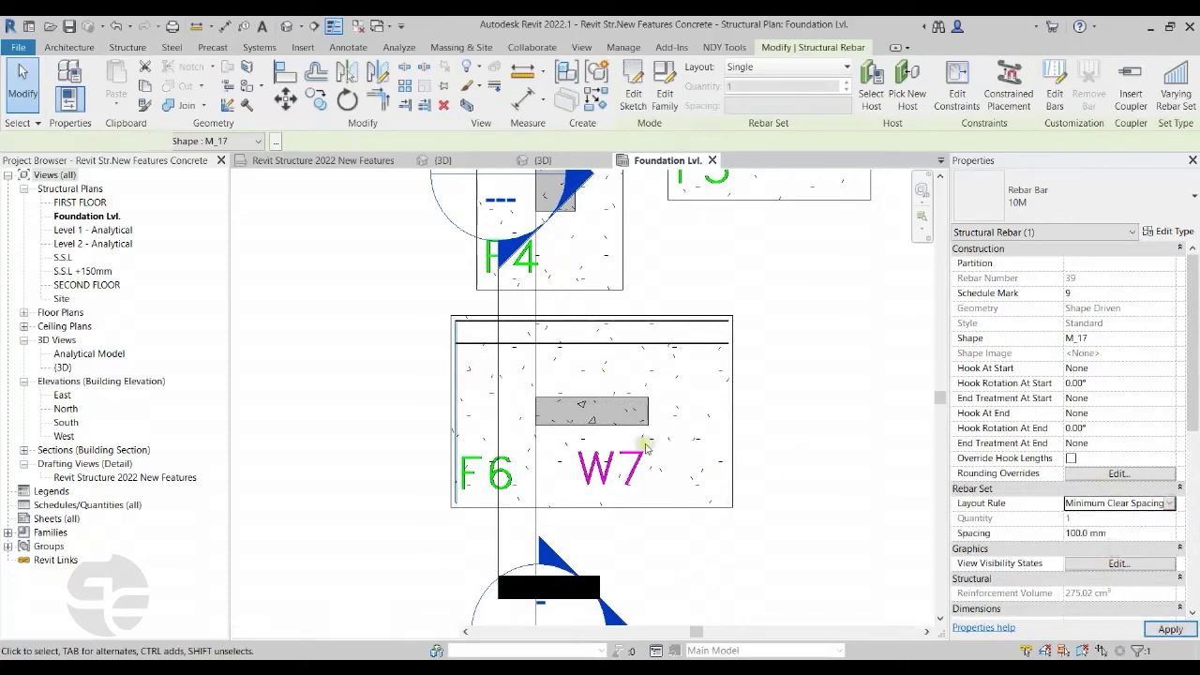
left_click(783, 339)
- Reset footing F6's horizontal bar set to Single and reapply Minimum Clear Spacing at 100 mm to fill the footing
scroll(755, 336, "up", 2)
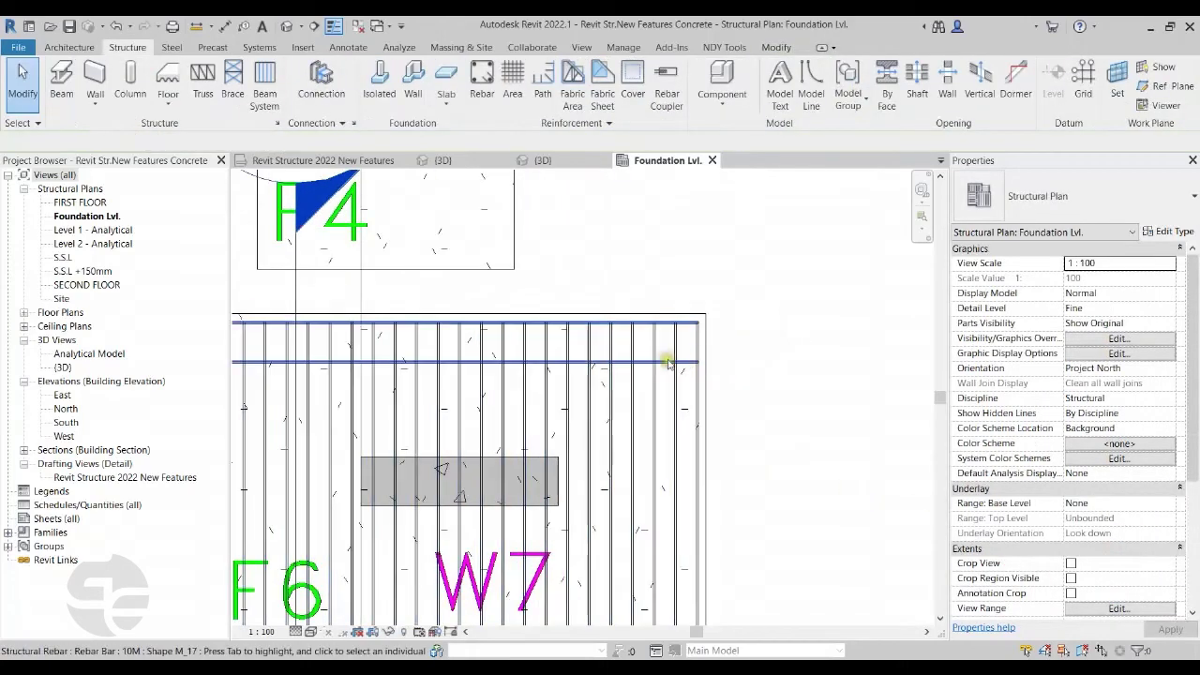
left_click(789, 337)
scroll(783, 339, "down", 2)
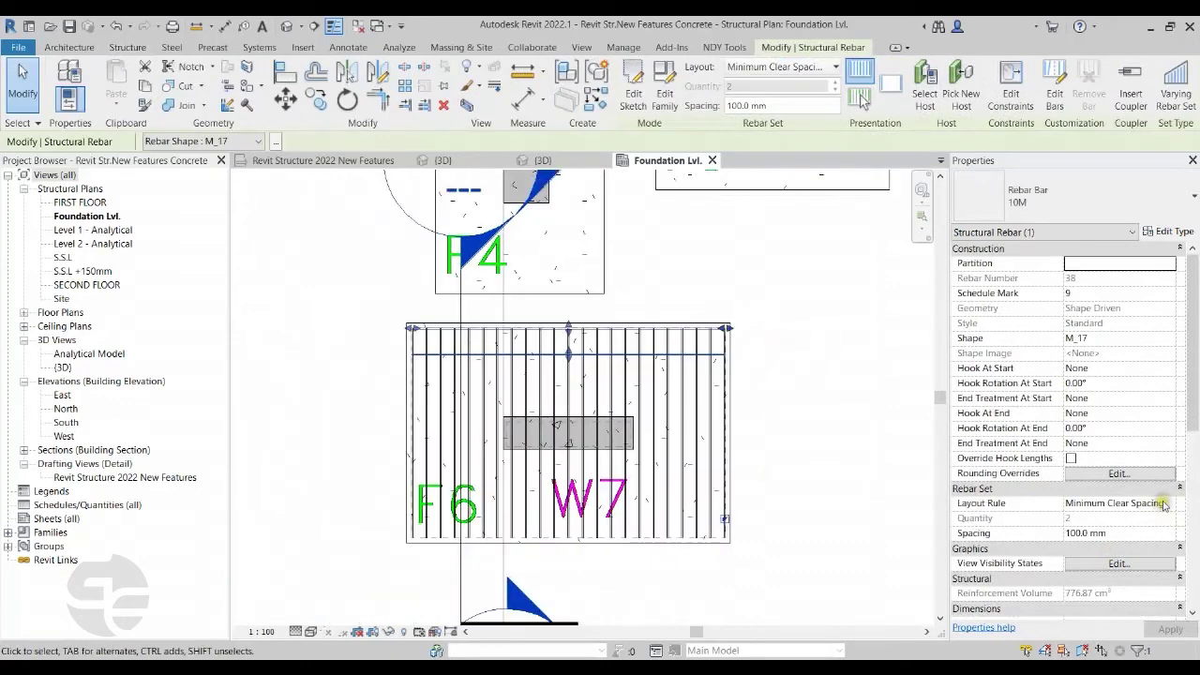
left_click(1168, 504)
left_click(1080, 518)
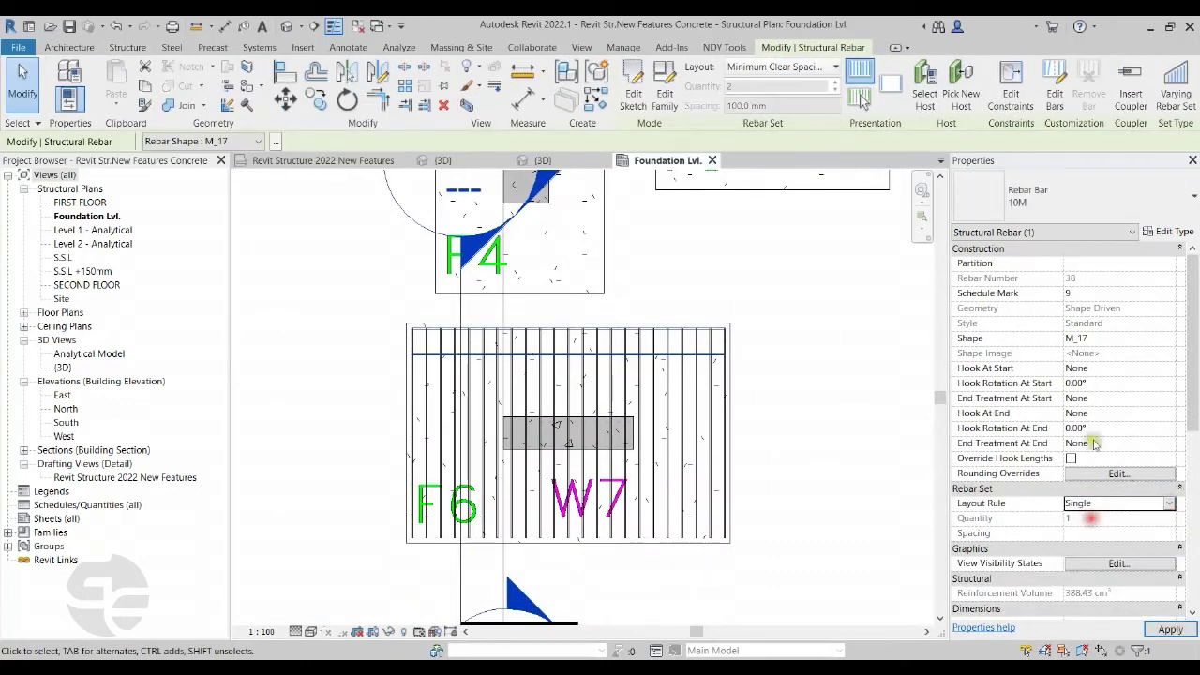
left_click(1166, 504)
left_click(1108, 568)
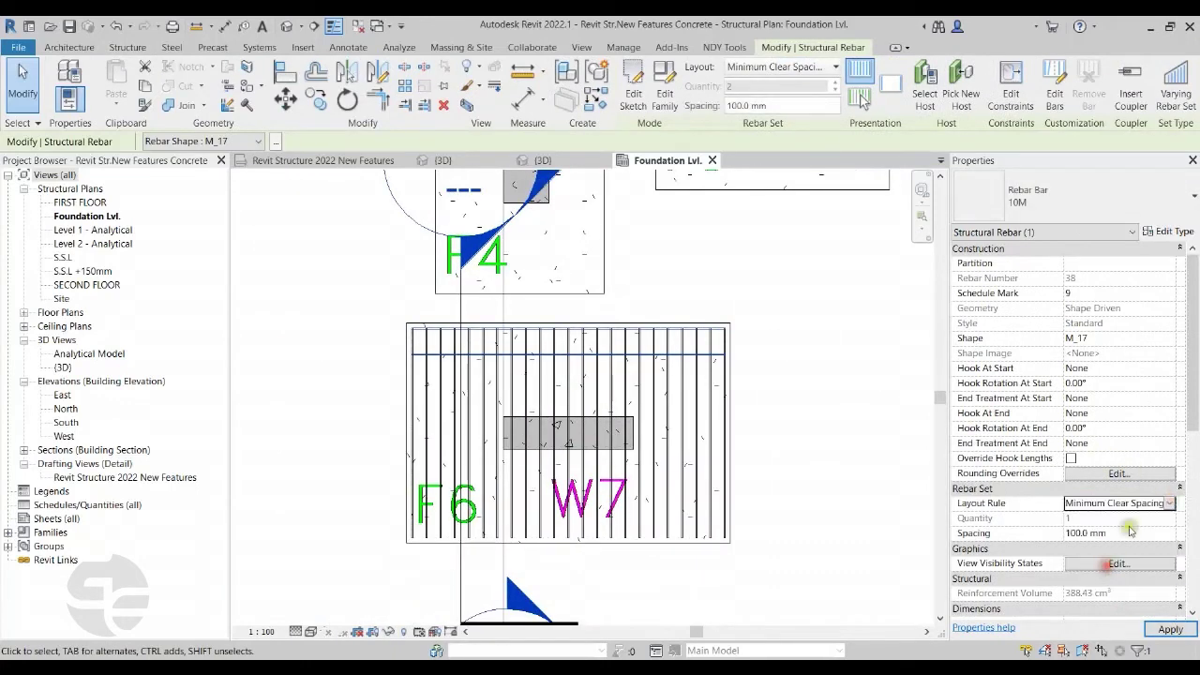
scroll(793, 413, "down", 2)
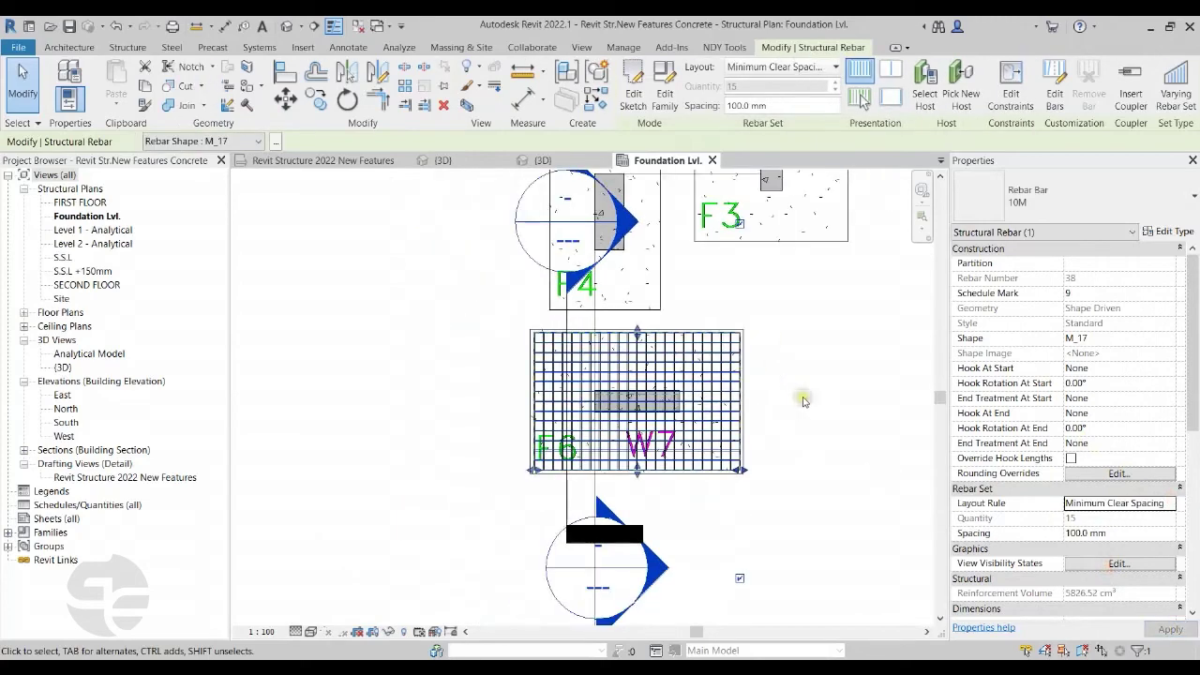
left_click(802, 399)
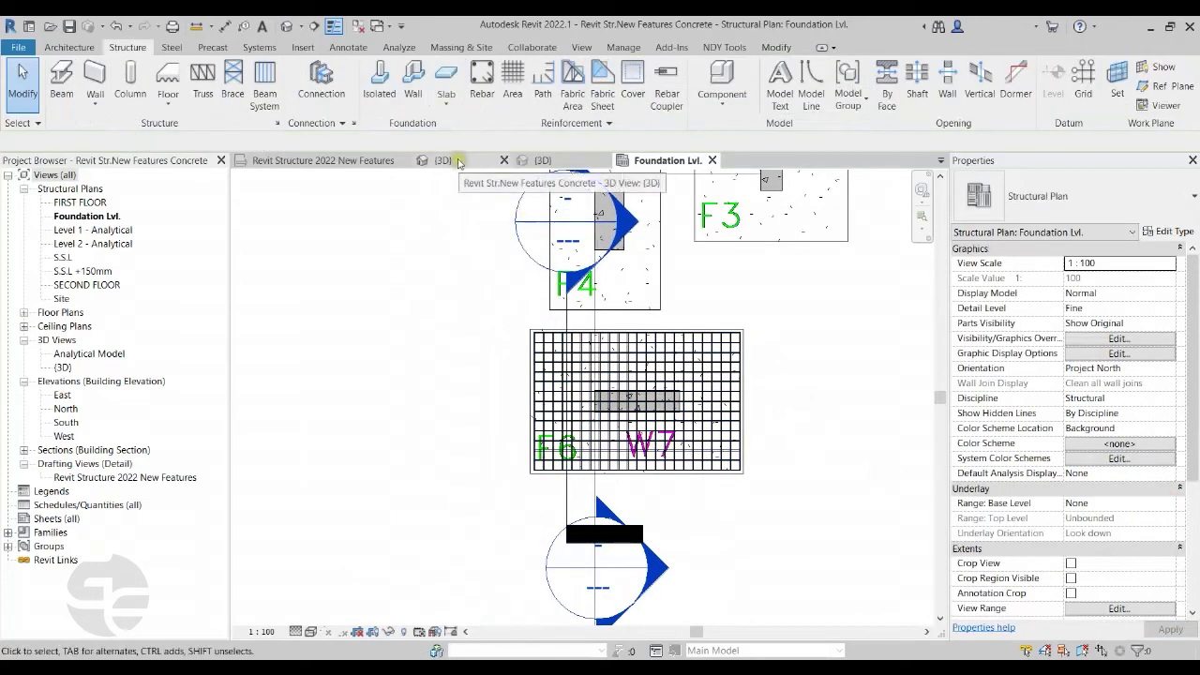
- Open the {3D} view and examine the rebar cage in footing F6
left_click(459, 162)
middle_click_drag(514, 476, 384, 477, "shift")
scroll(477, 459, "up", 5)
scroll(477, 459, "up", 5)
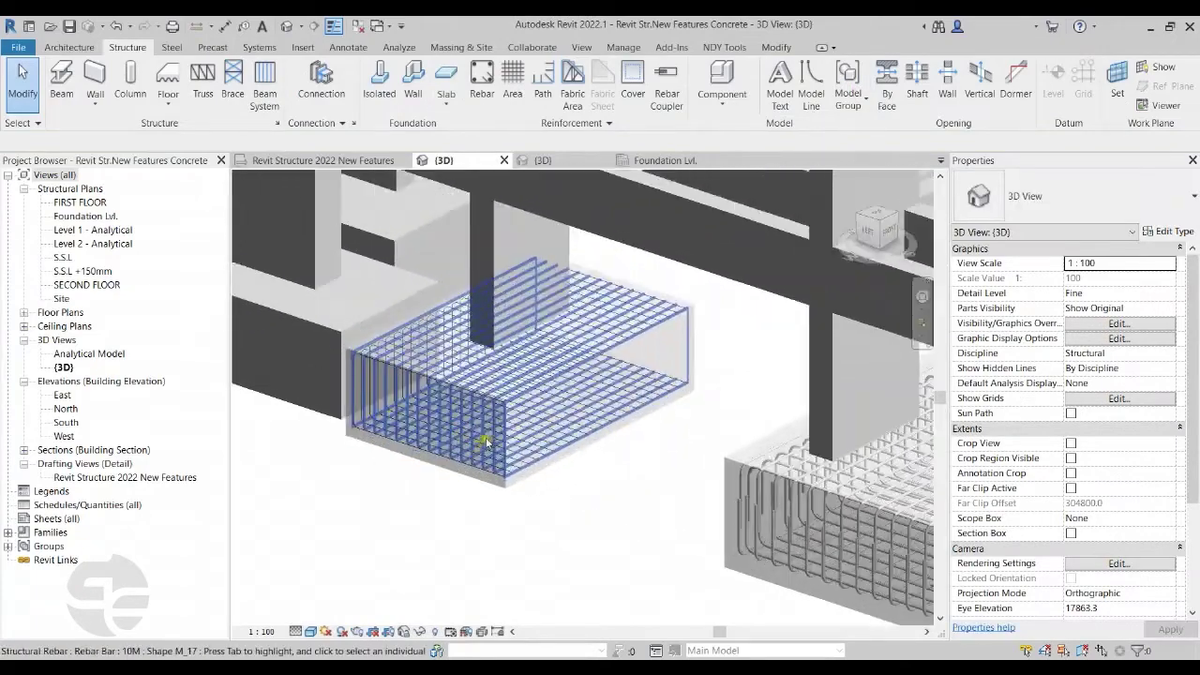
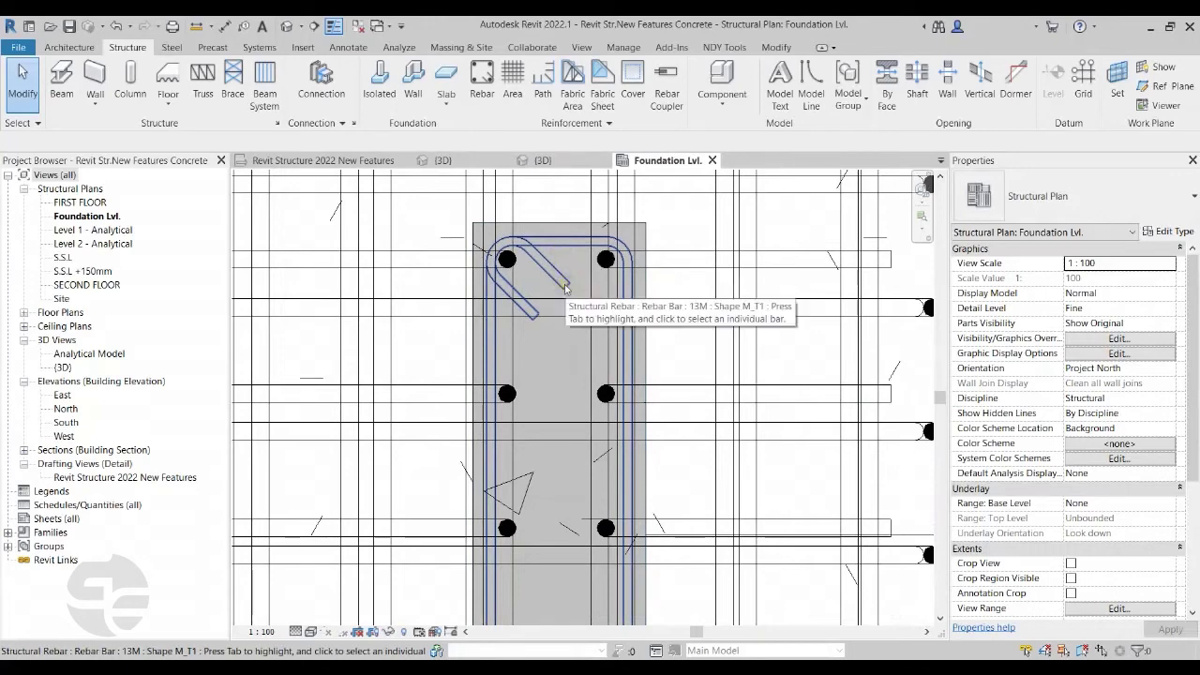
- Set the Model Bar Diameter of the M_T1 stirrup's 13M rebar type to 8 mm, deleting the conflicting couplers
left_click(565, 288)
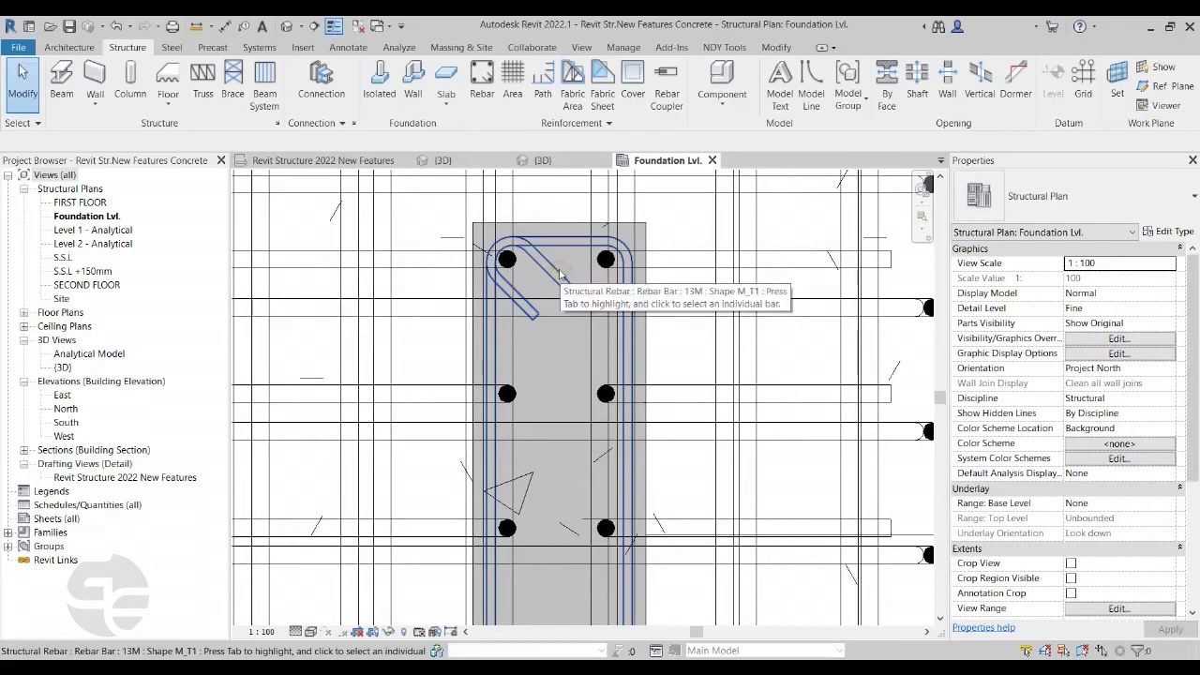
scroll(554, 279, "down", 1)
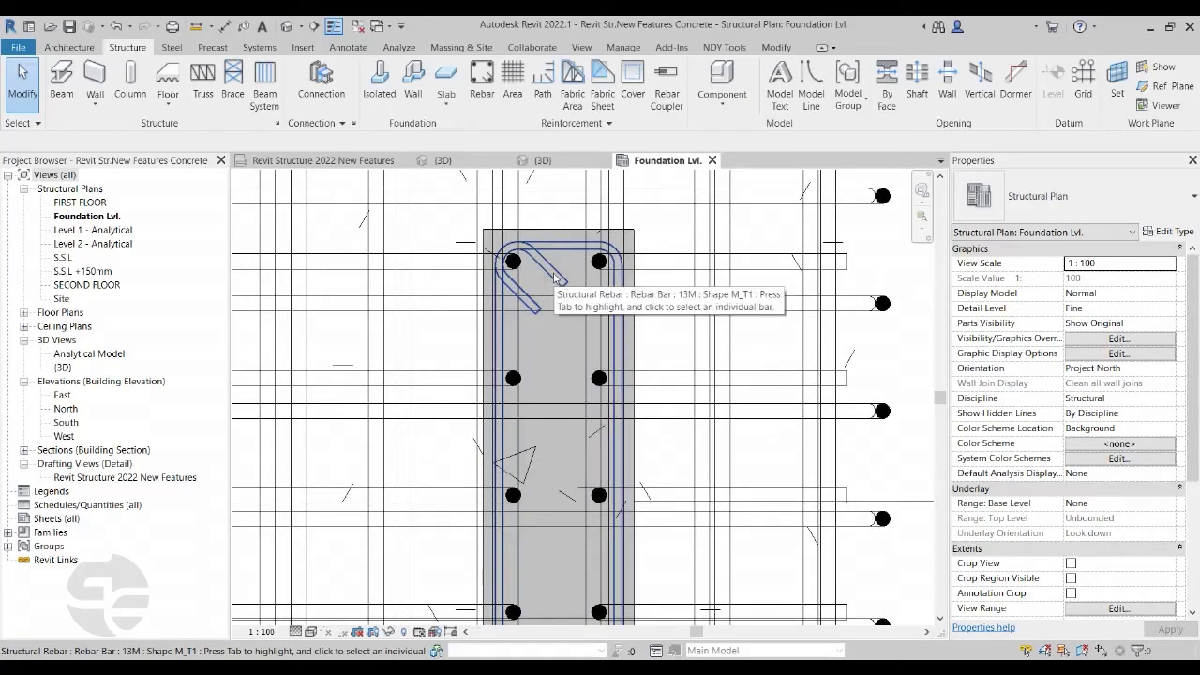
scroll(553, 279, "up", 1)
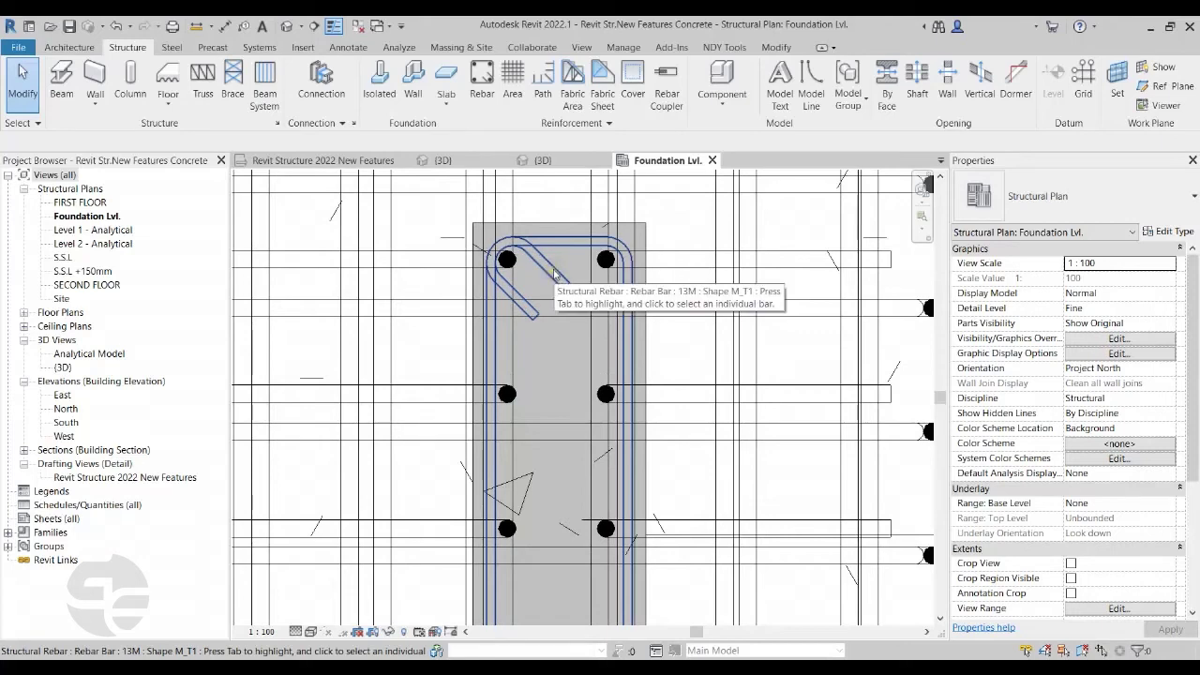
left_click(553, 273)
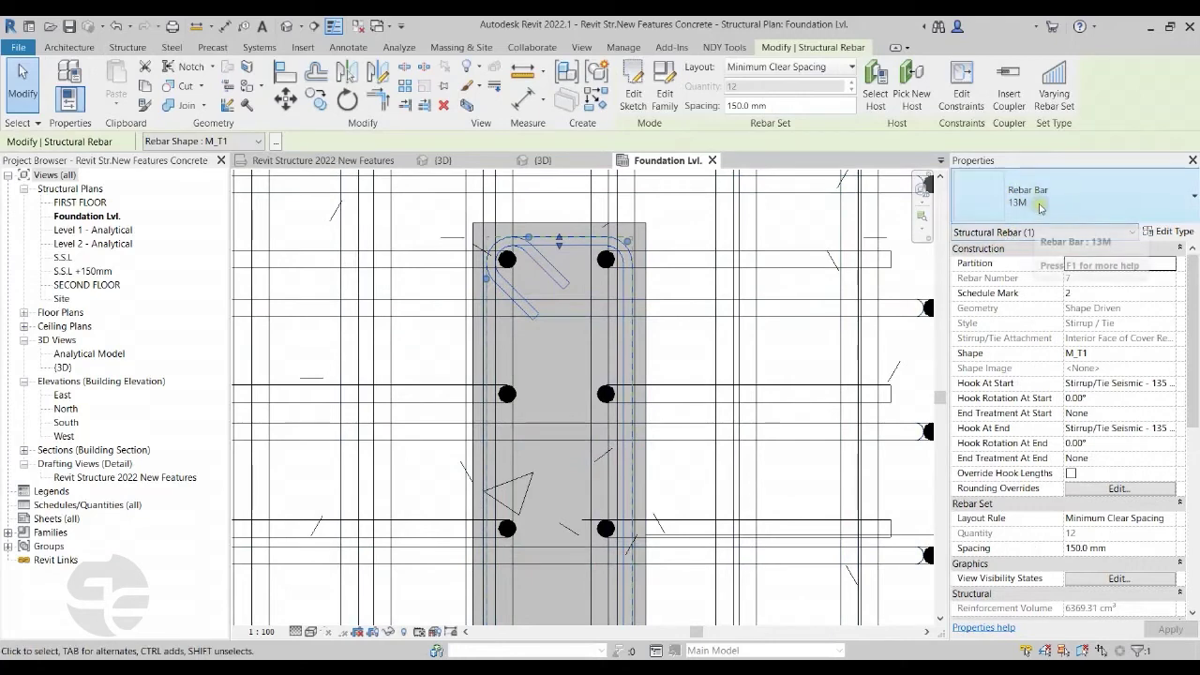
left_click(1163, 231)
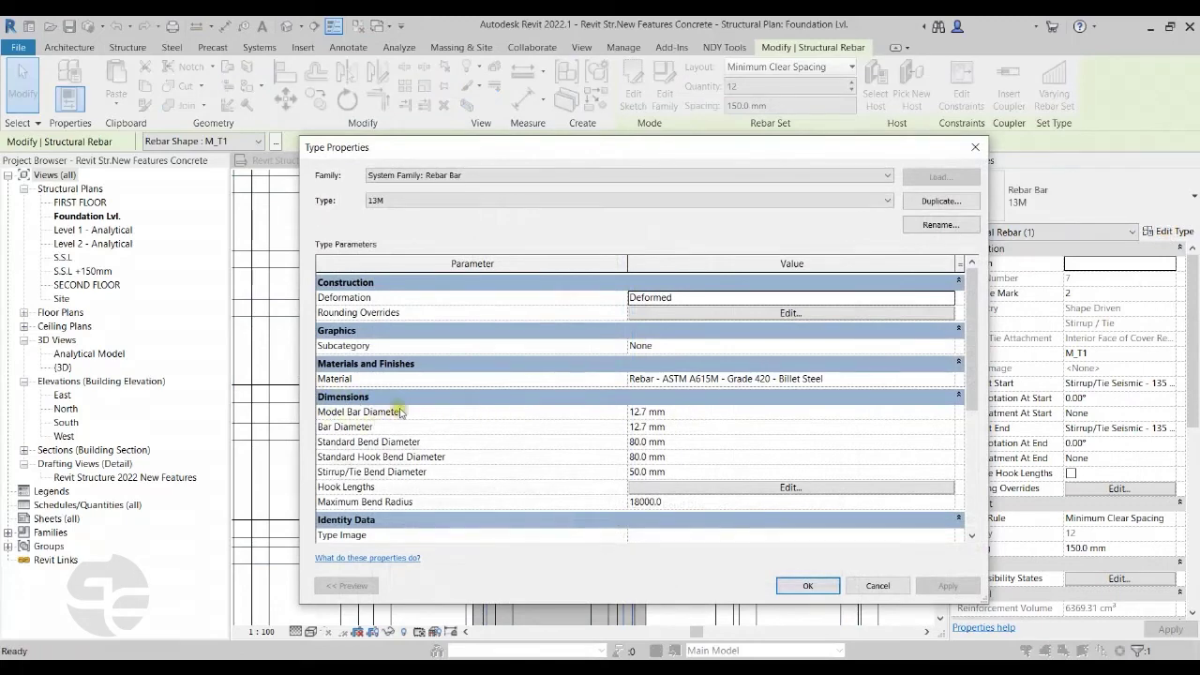
left_click(675, 413)
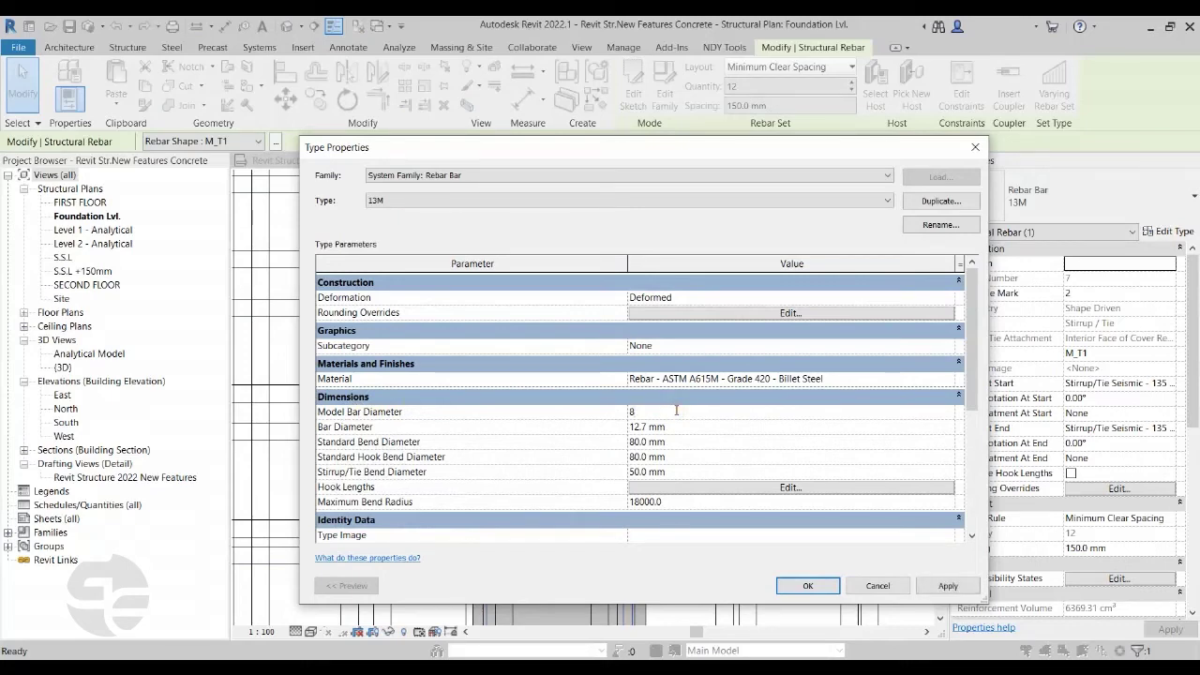
left_click(807, 585)
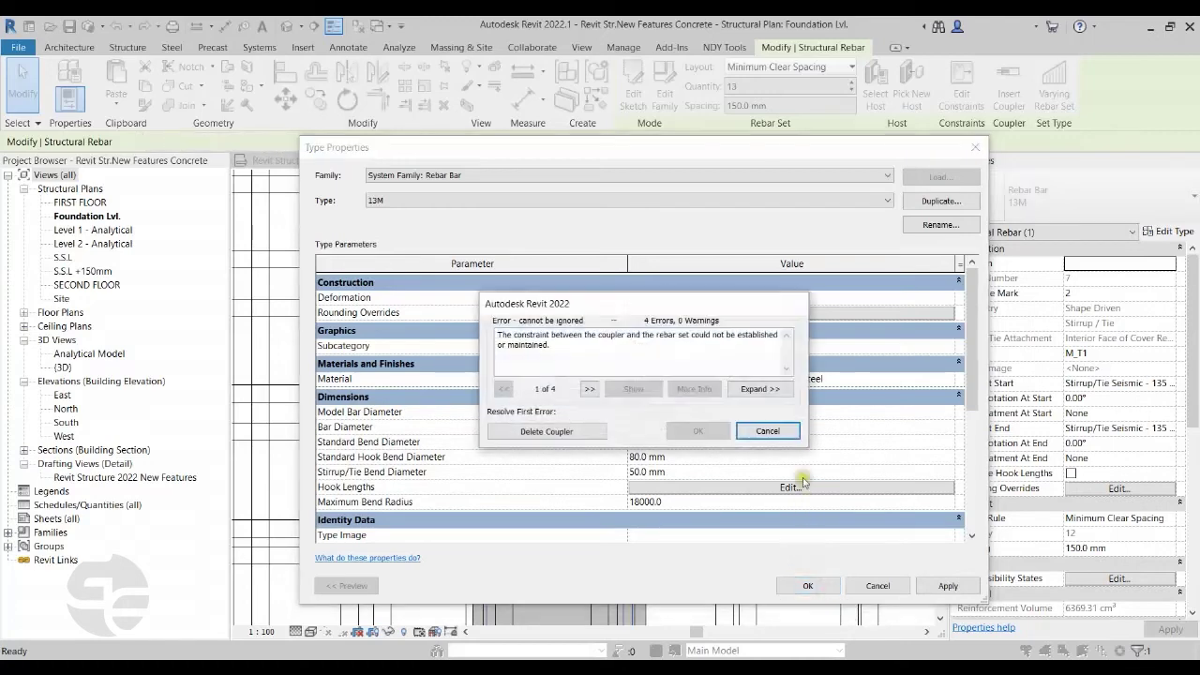
left_click(562, 433)
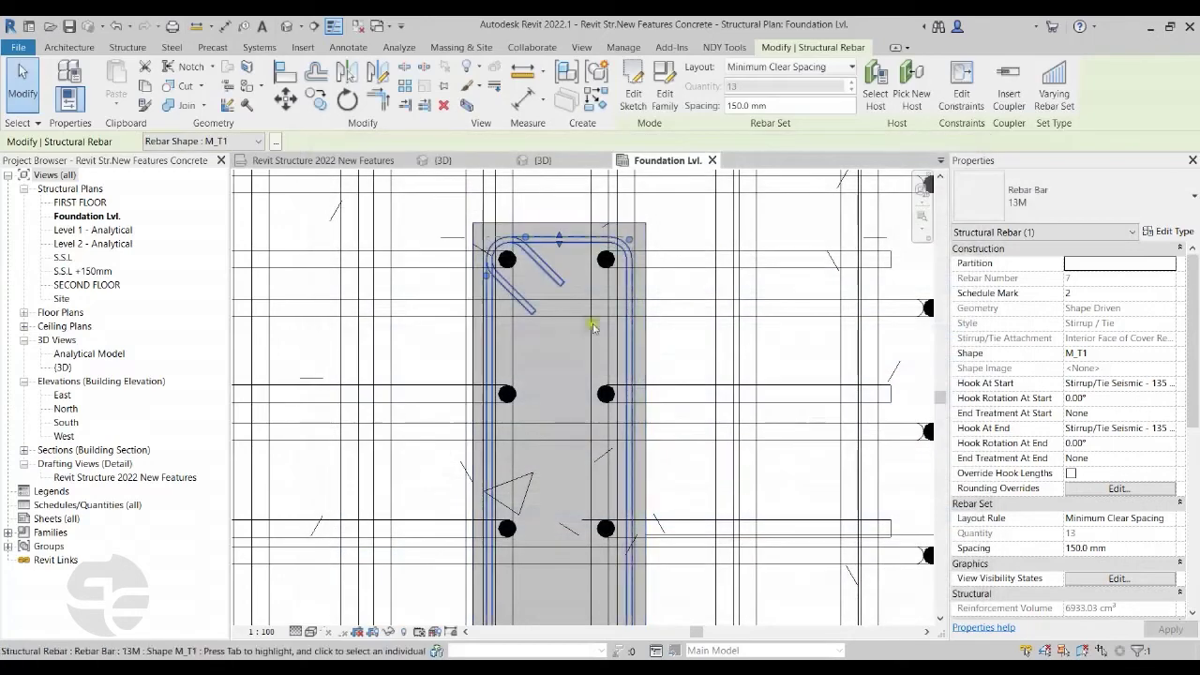
scroll(538, 251, "up", 1)
scroll(549, 272, "down", 1)
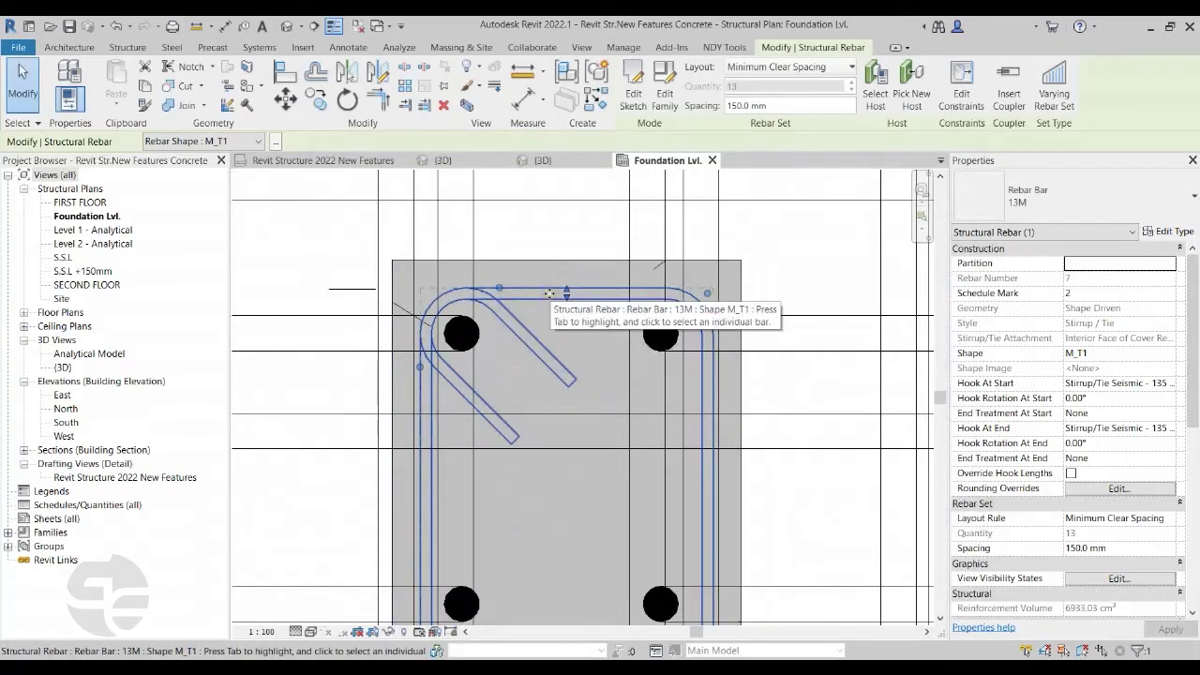
- Clear the stirrup selection and open the Revit Structure 2022 New Features drafting view to review the feature list
scroll(549, 296, "down", 2)
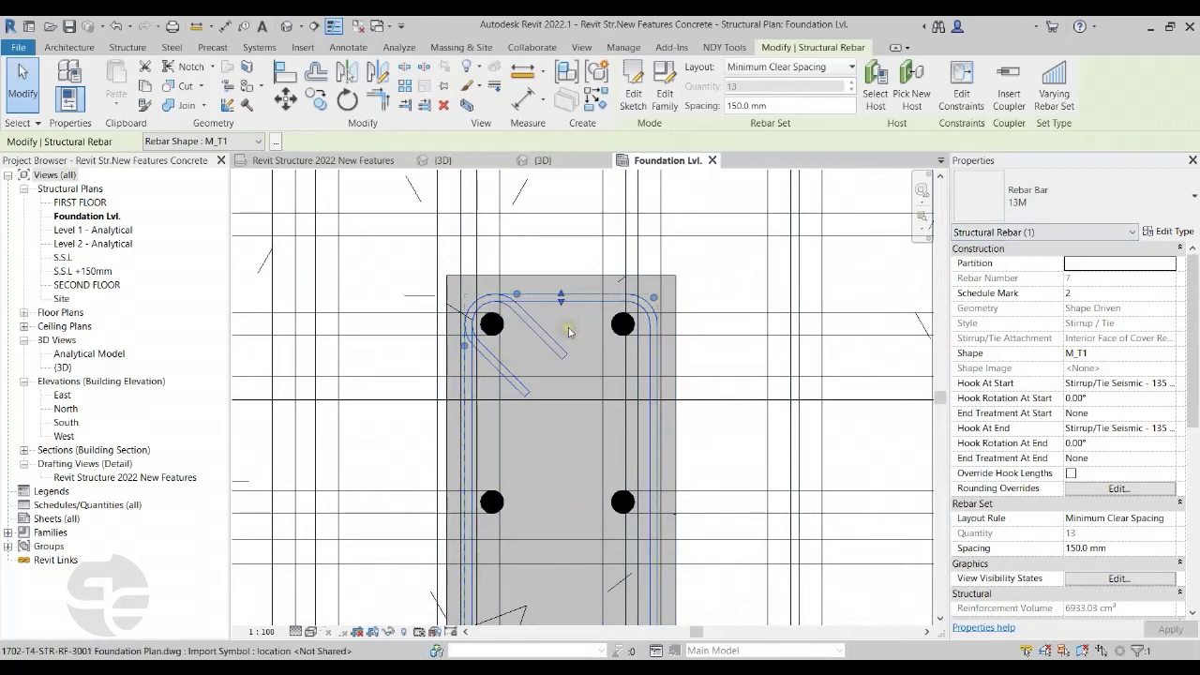
key("Escape")
scroll(569, 330, "down", 2)
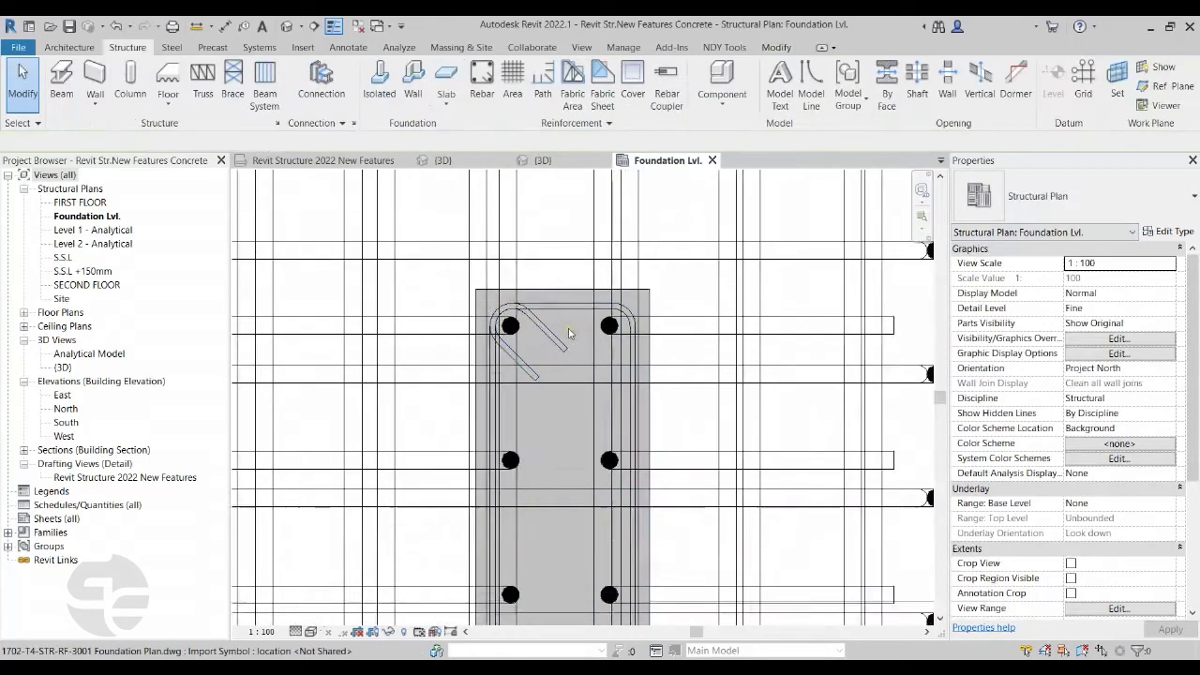
left_click(309, 161)
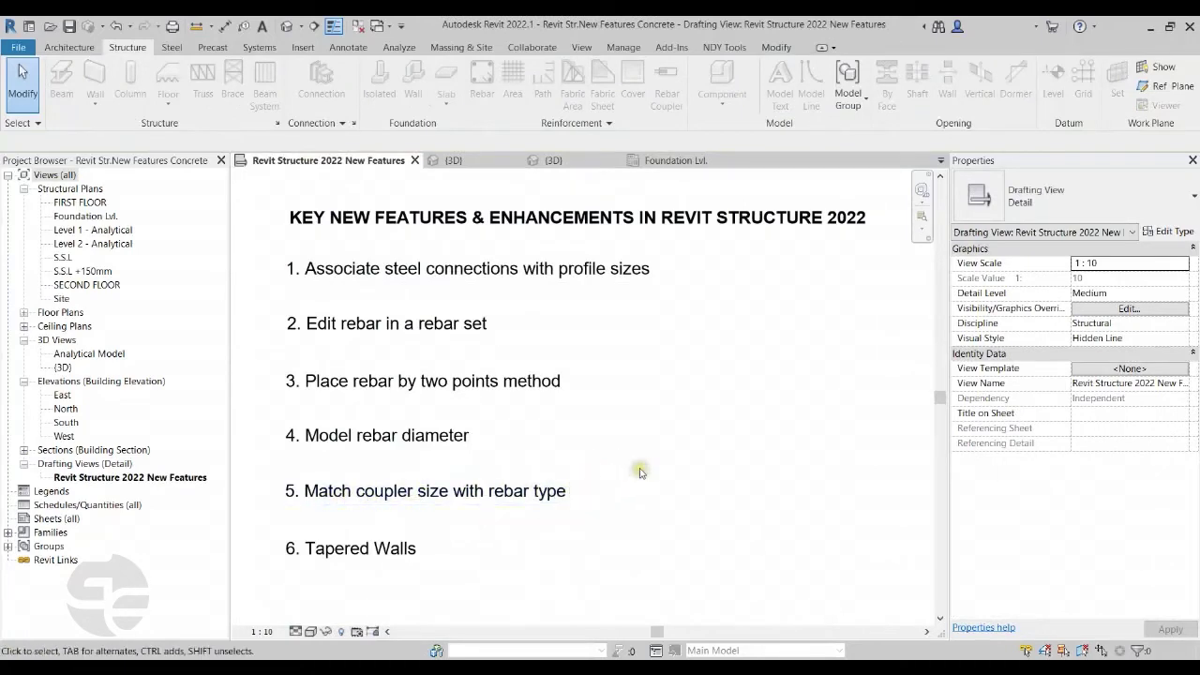
- Open the {3D} view and examine the vertical 25M bar sets where their ends meet in the reinforced wall above the footing
left_click(456, 161)
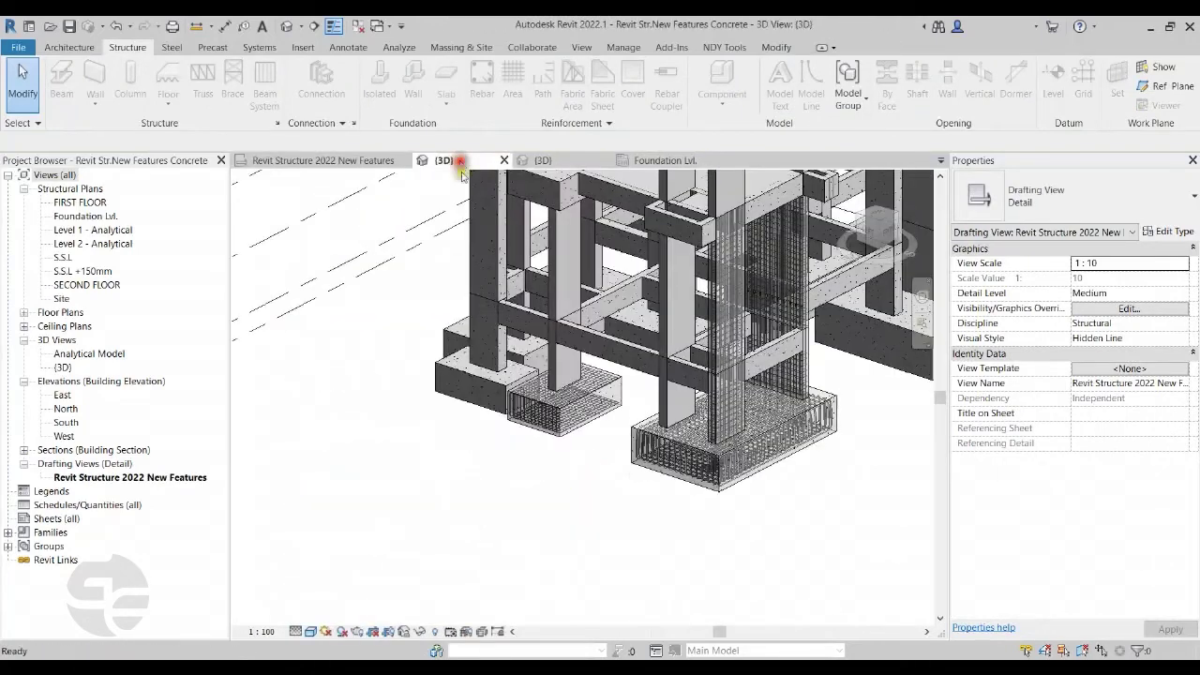
scroll(618, 345, "up", 6)
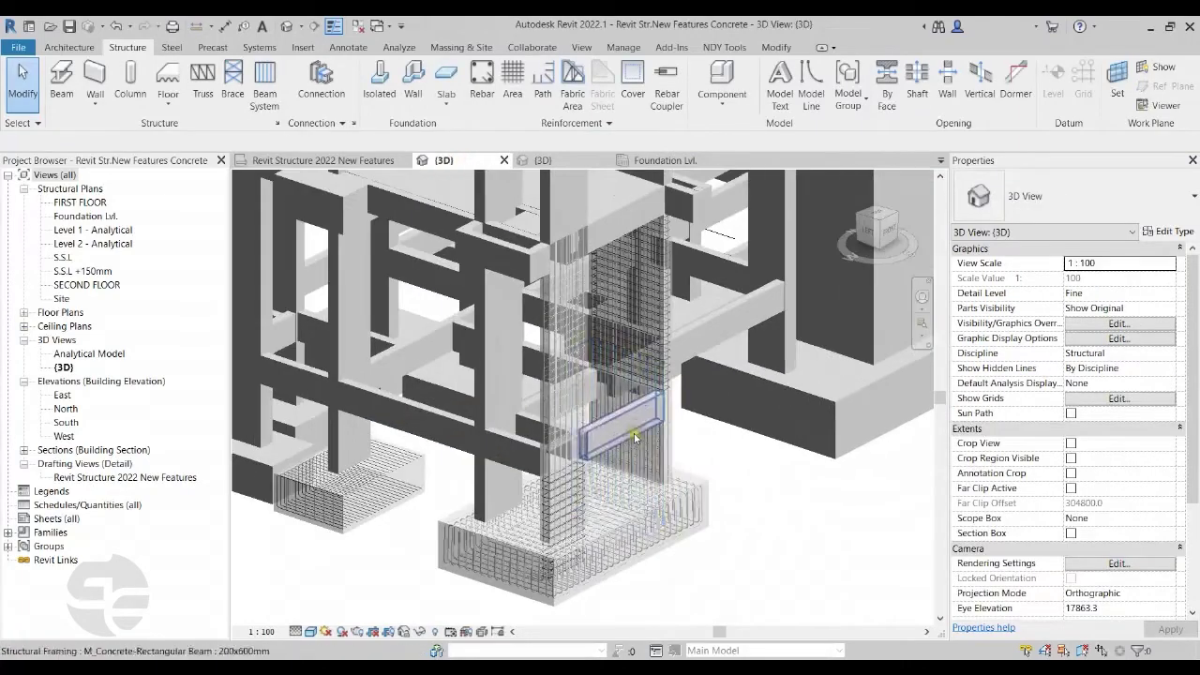
scroll(628, 393, "up", 5)
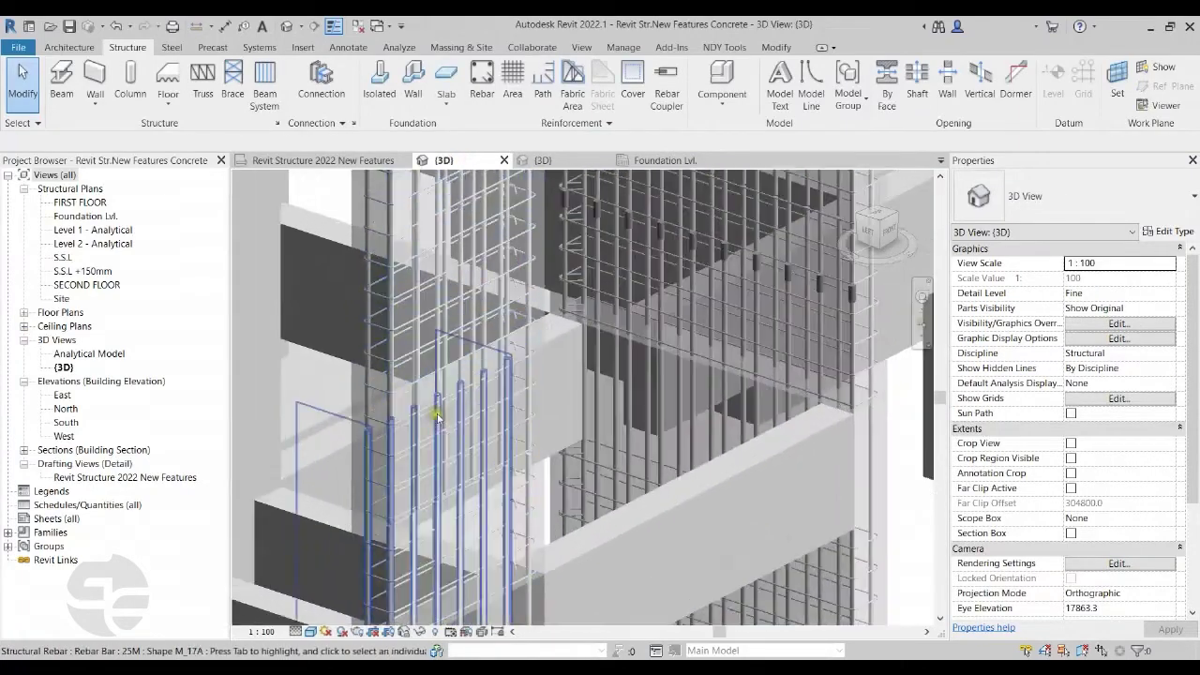
scroll(437, 402, "up", 4)
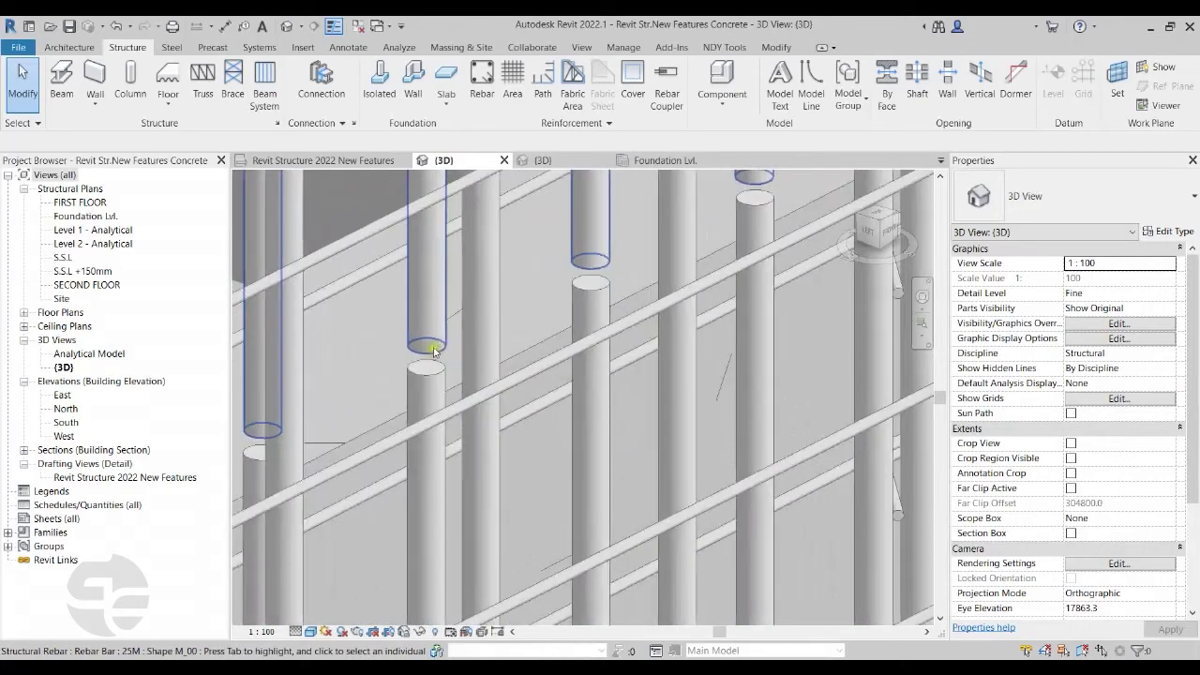
left_click(551, 373)
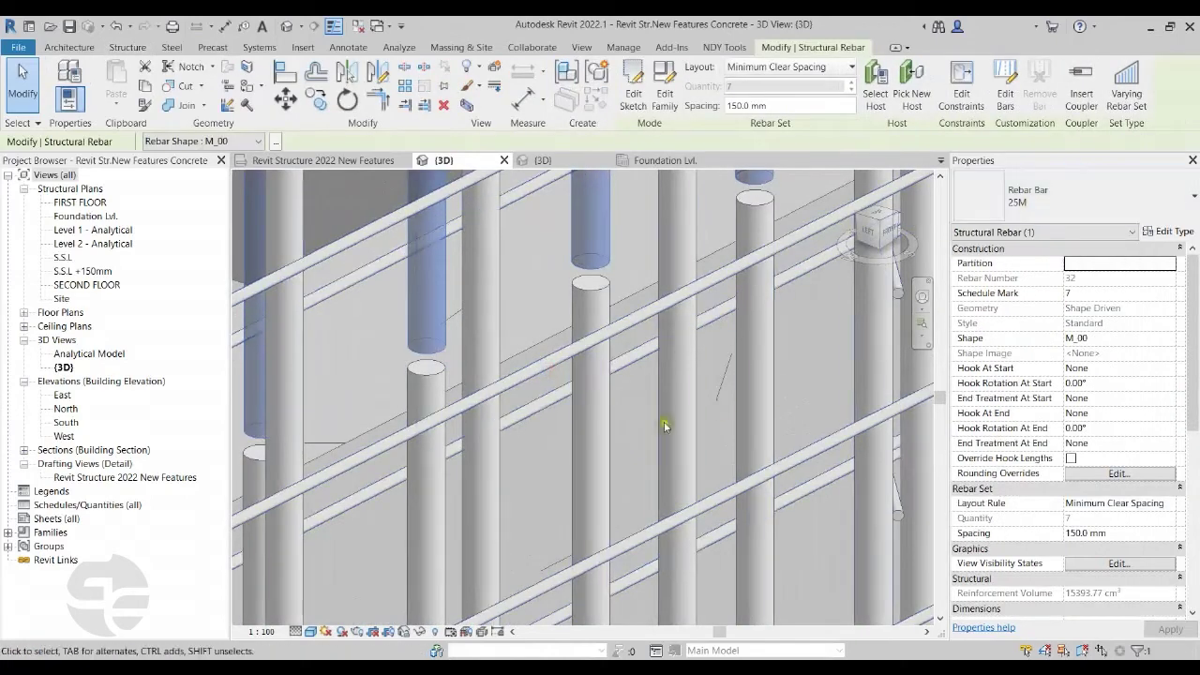
scroll(437, 411, "down", 2)
key("Escape")
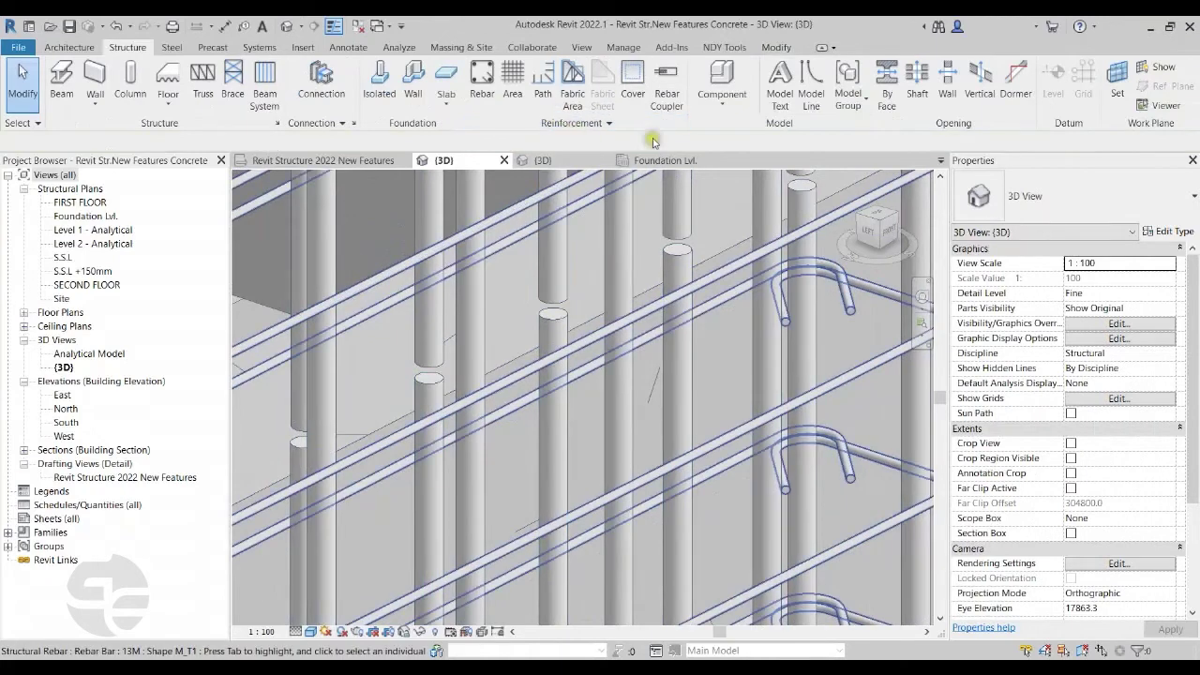
- Insert rebar couplers between the upper M_00 and lower M_17A 25M vertical bar sets of the wall
left_click(666, 100)
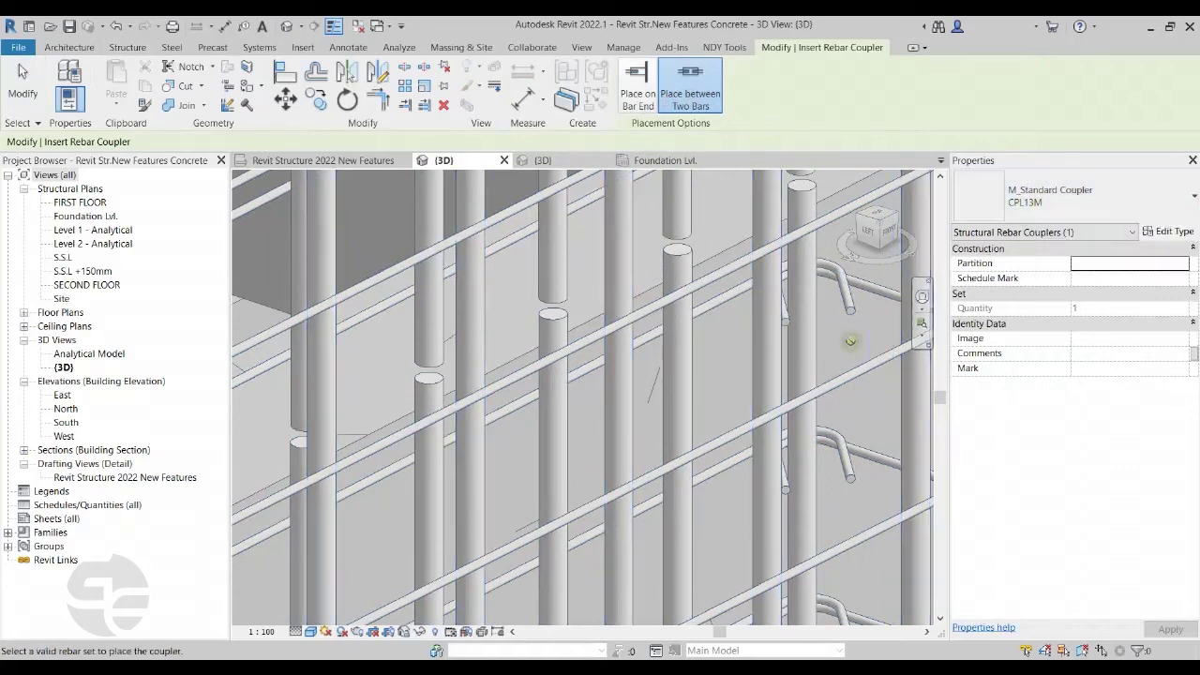
scroll(441, 375, "up", 3)
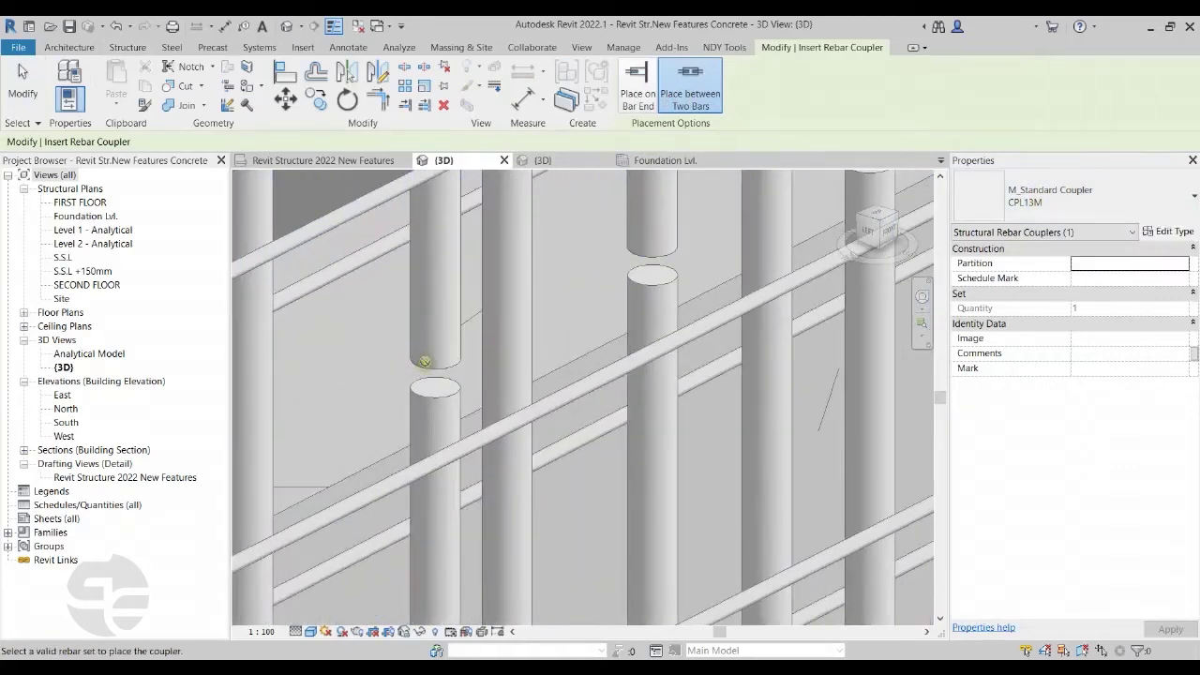
left_click(426, 366)
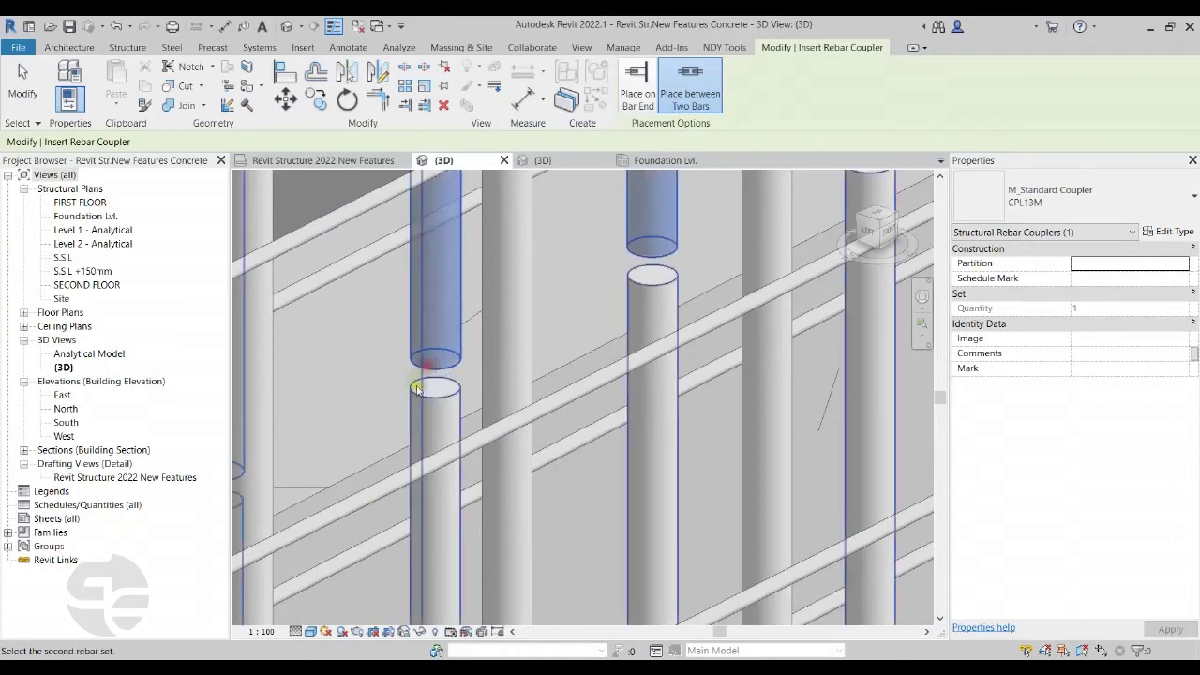
left_click(427, 397)
scroll(513, 364, "down", 4)
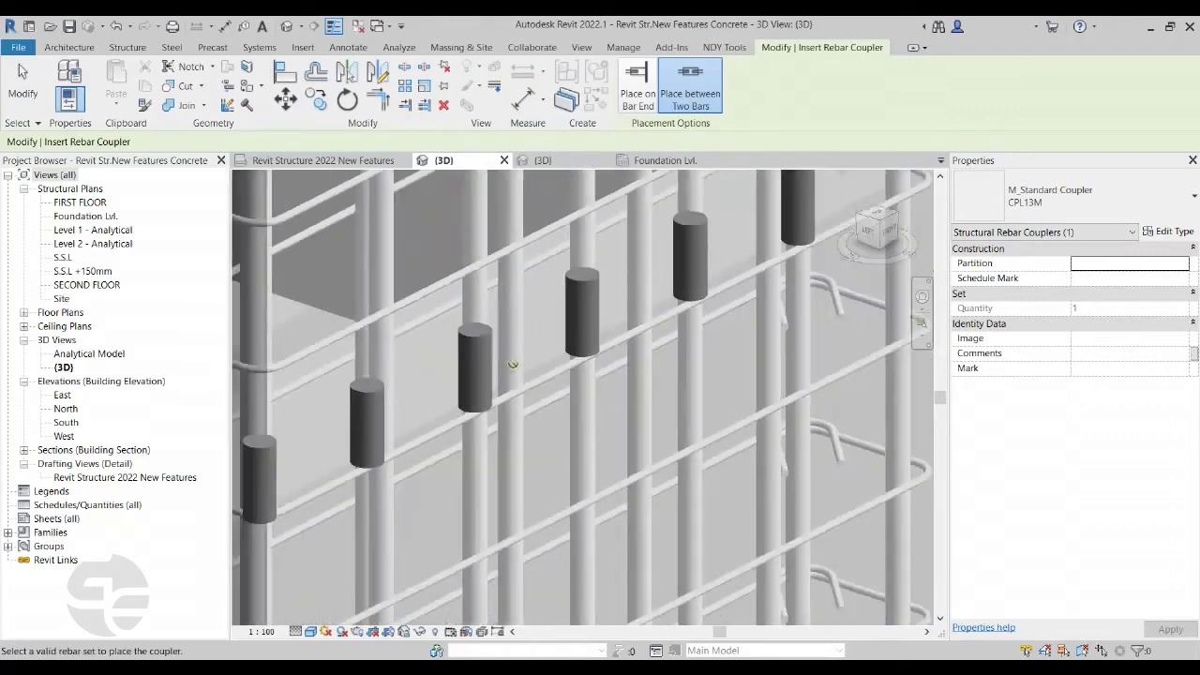
key("Escape")
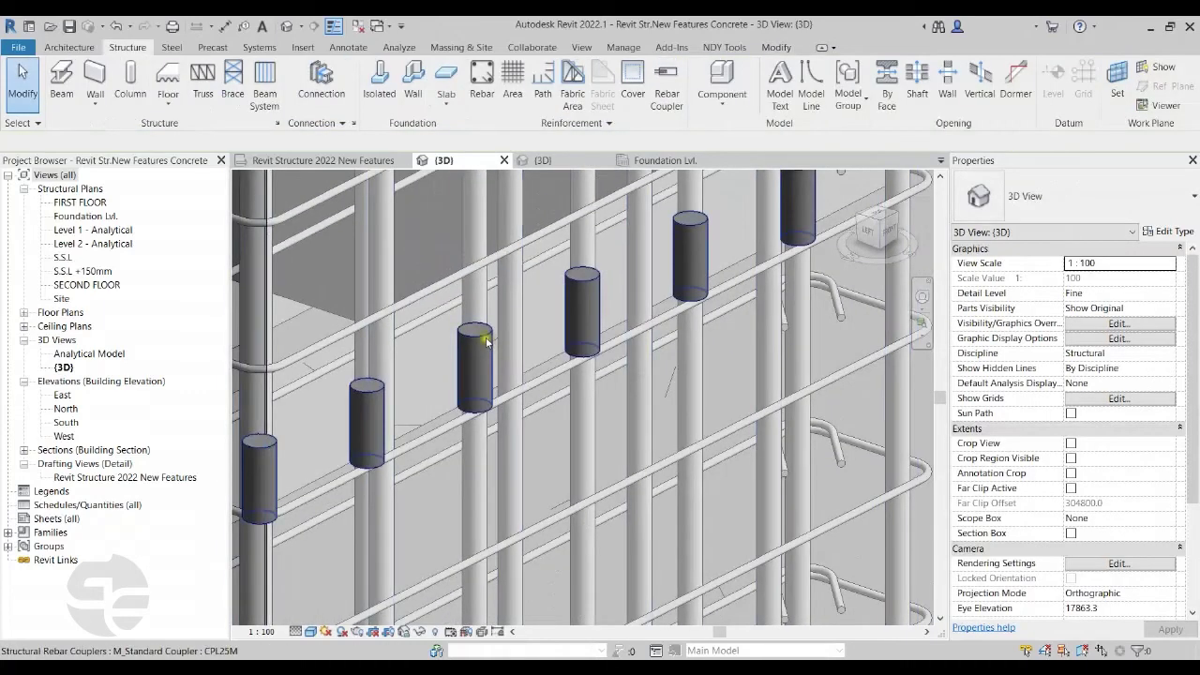
- Examine the placed coupler set and its type, and return to the feature list in the drafting view
left_click(486, 341)
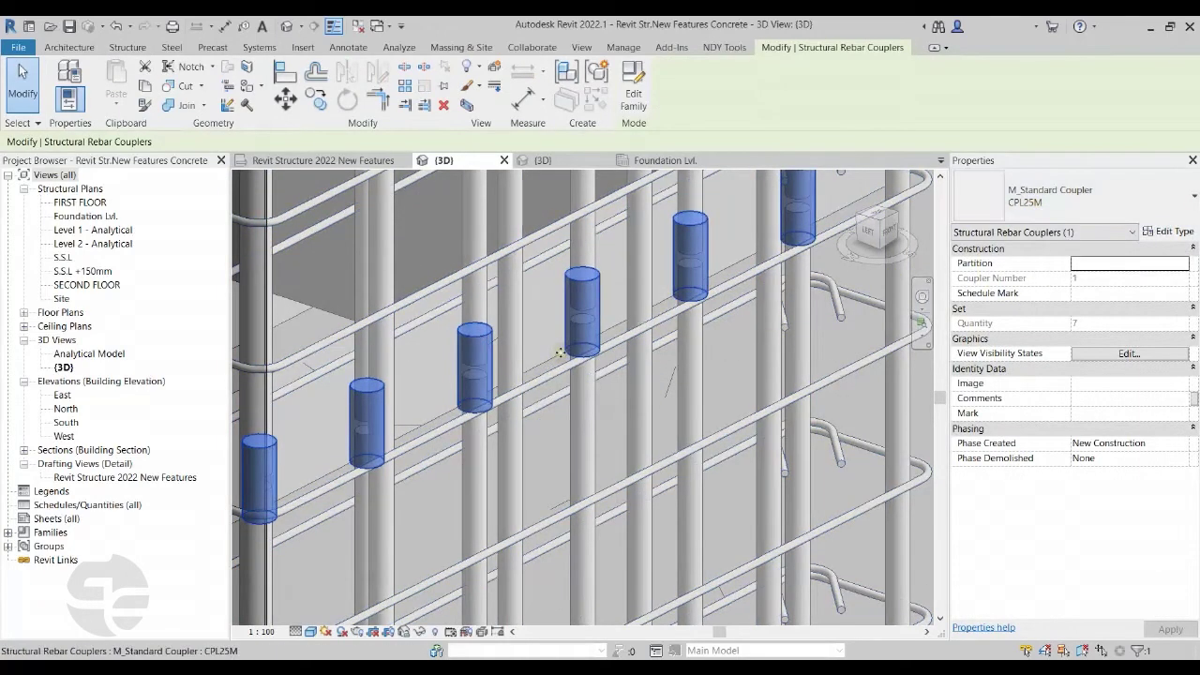
scroll(558, 353, "down", 5)
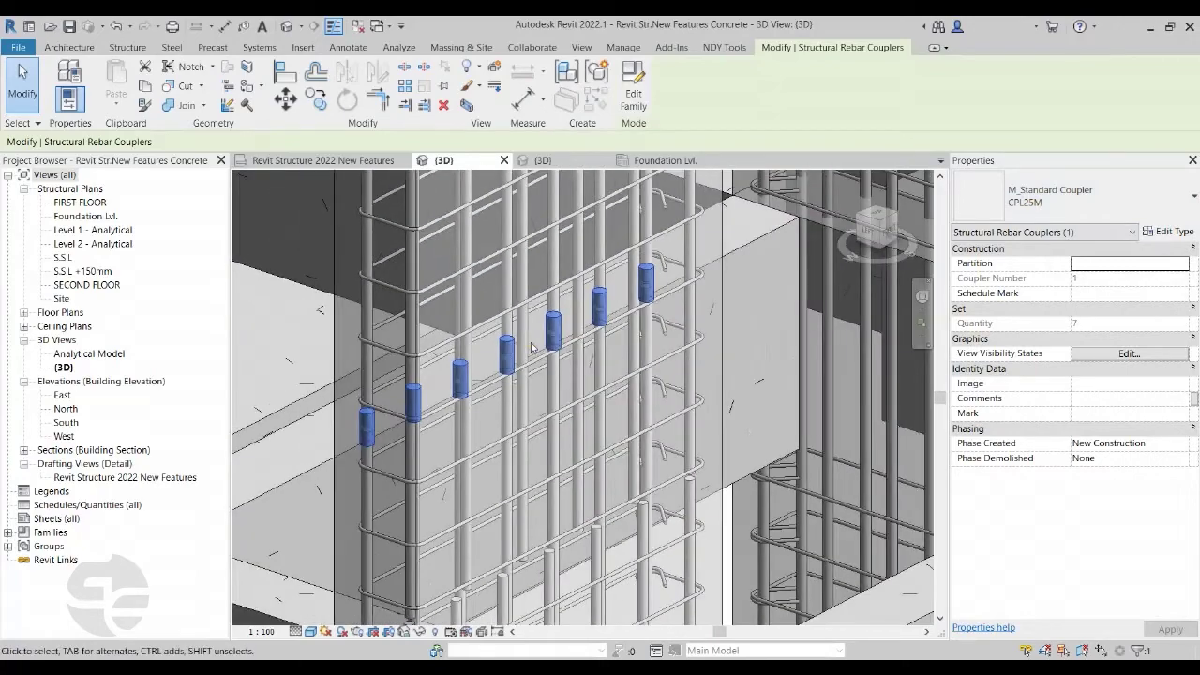
scroll(532, 348, "down", 2)
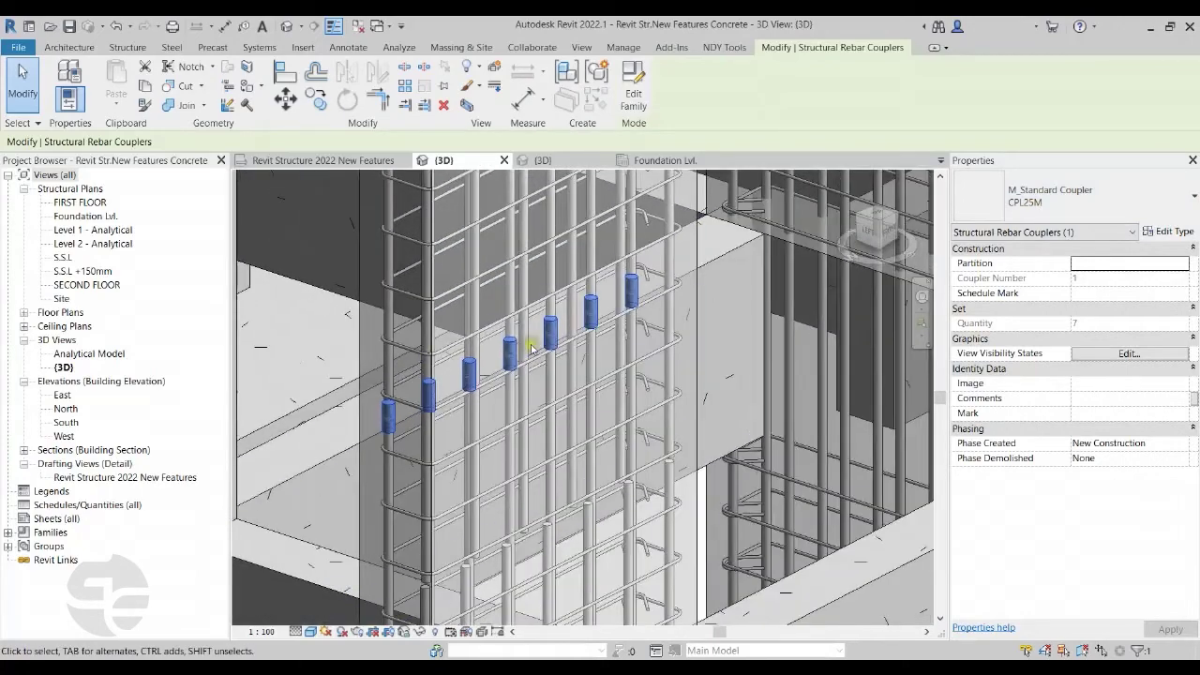
key("Escape")
scroll(532, 349, "up", 6)
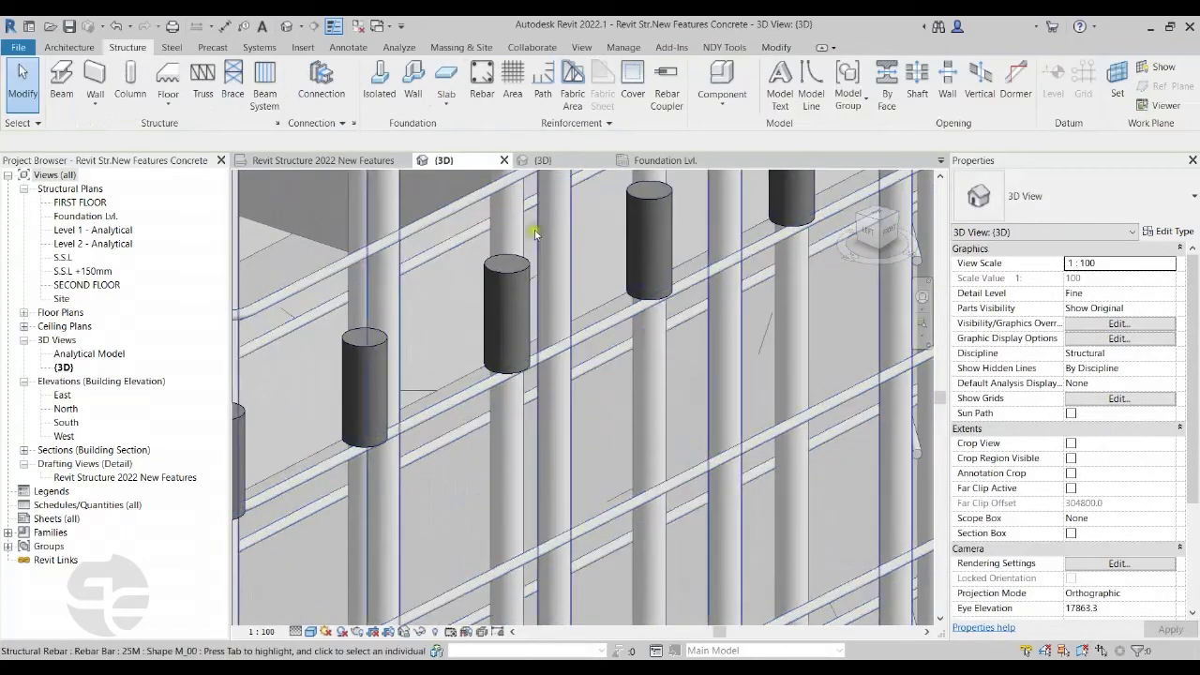
scroll(469, 309, "down", 3)
scroll(469, 309, "down", 2)
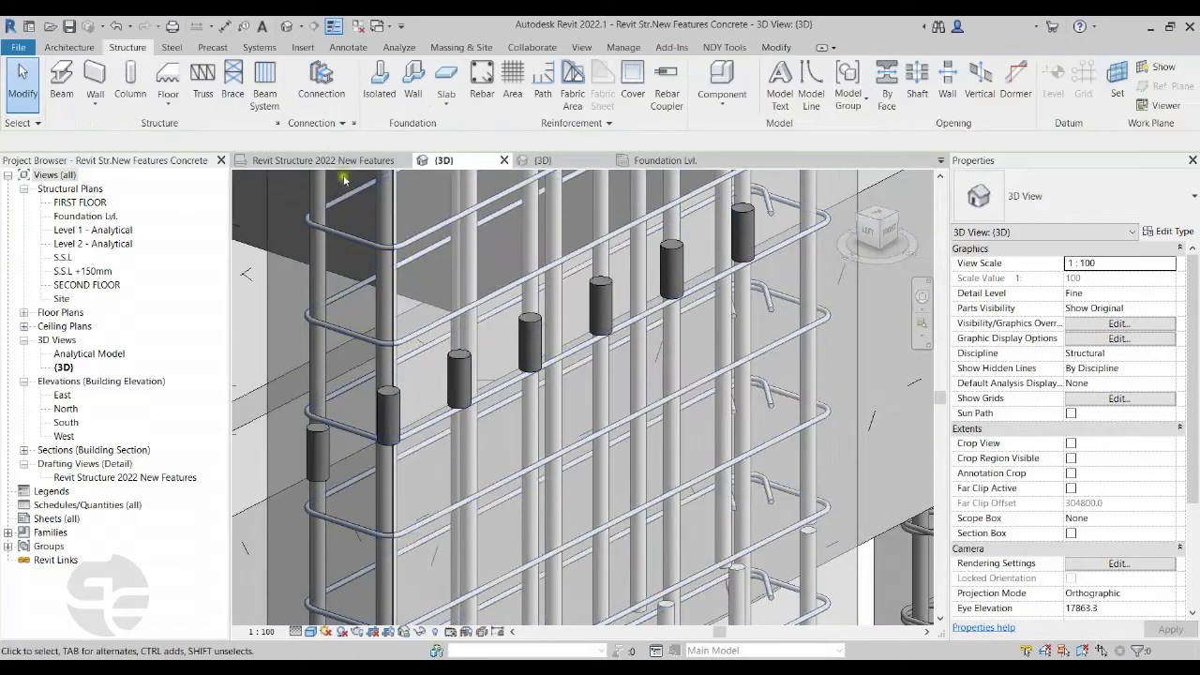
left_click(333, 160)
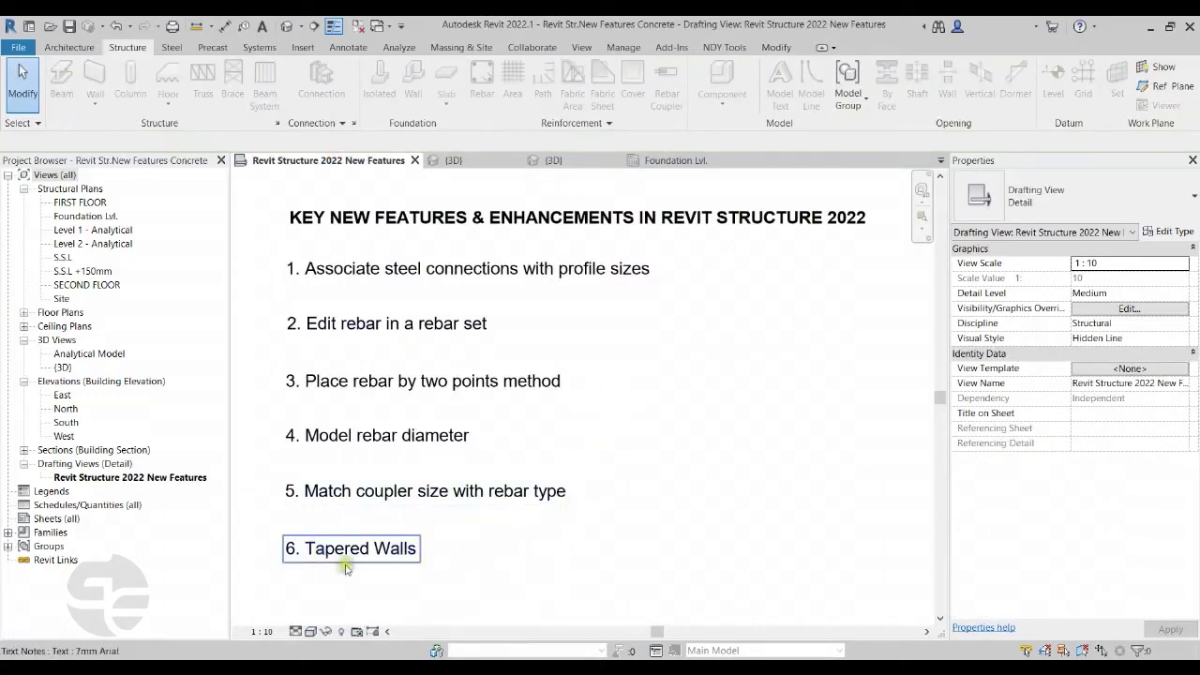
- In the {3D} view, make the Structure [1] layer of the Retaining - 300mm Concrete wall behind the curved rebar variable
left_click(452, 161)
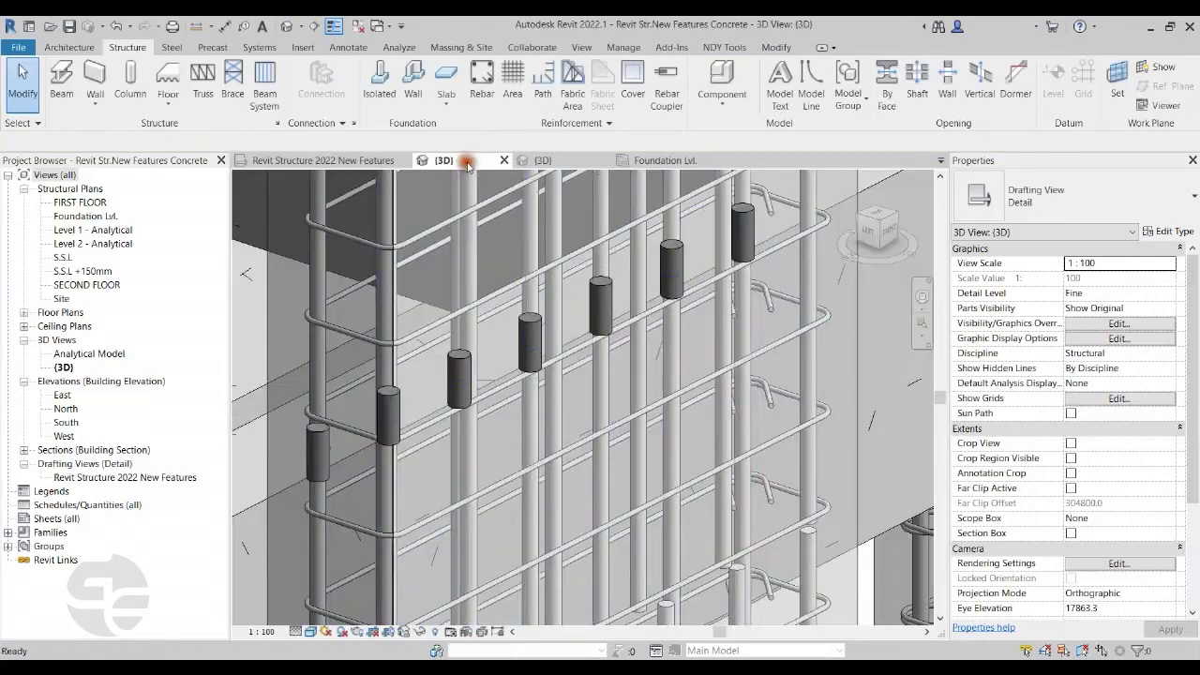
scroll(415, 316, "down", 8)
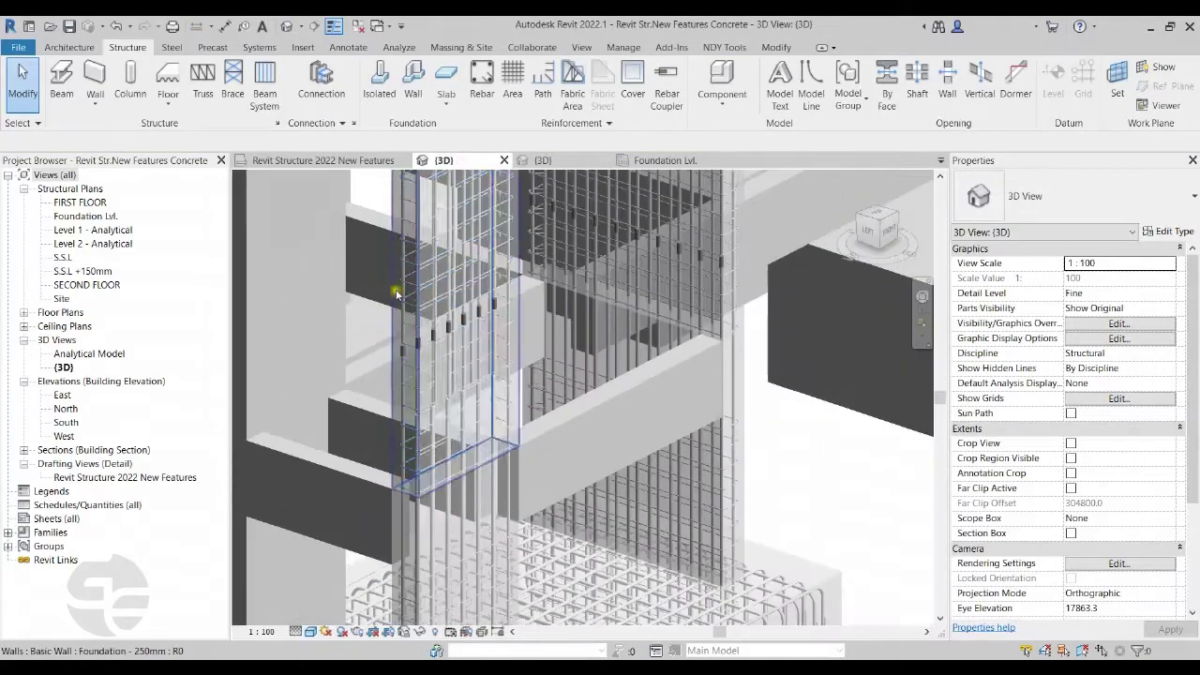
scroll(541, 421, "down", 3)
mouse_move(629, 496)
middle_mouse_down("shift")
mouse_move(606, 482)
mouse_move(613, 462)
mouse_move(536, 495)
mouse_move(604, 492)
mouse_move(612, 504)
middle_mouse_up("shift")
scroll(613, 462, "up", 3)
scroll(605, 482, "up", 5)
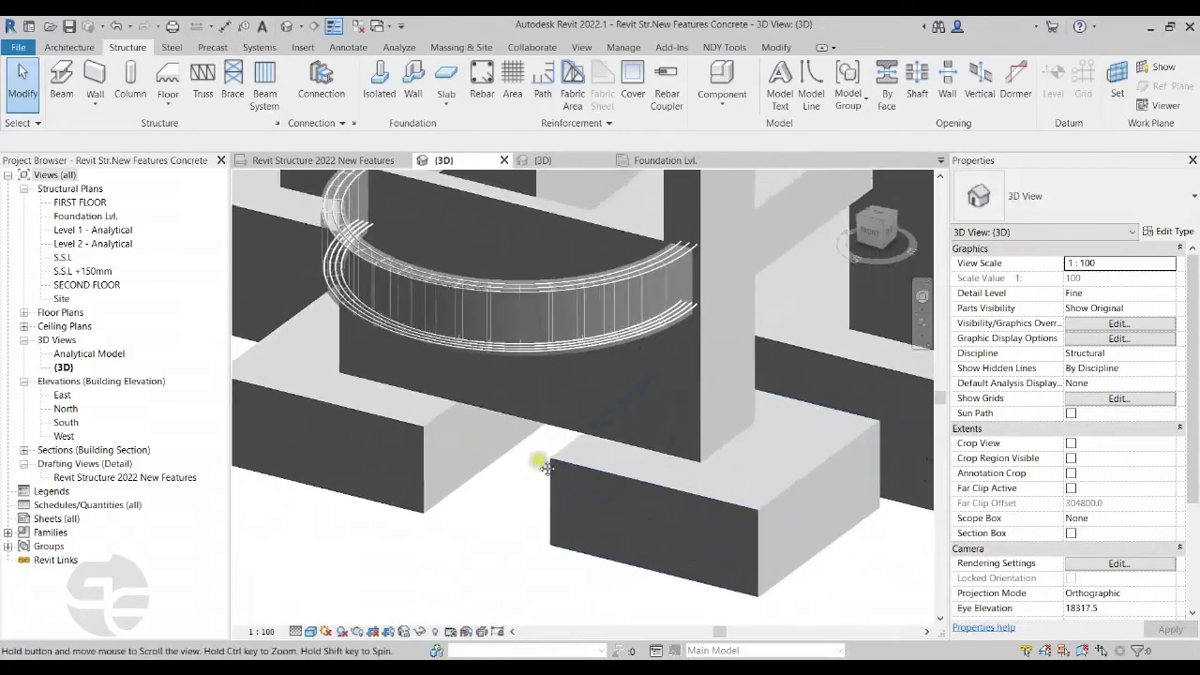
left_click(549, 439)
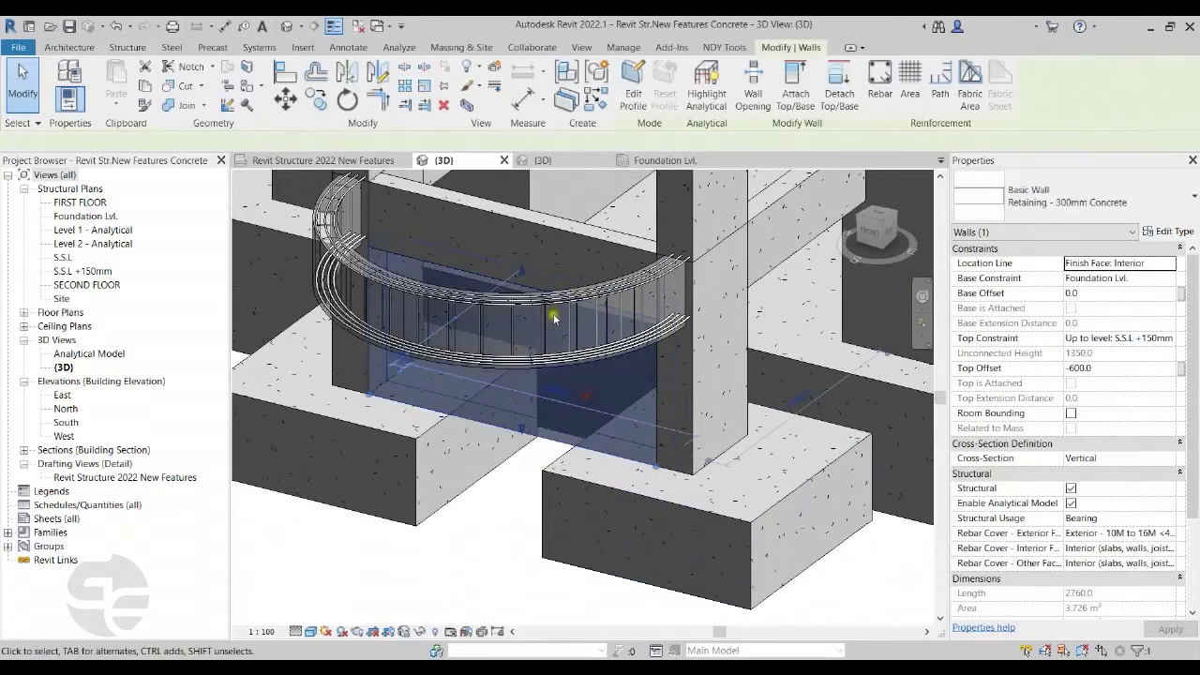
left_click(1171, 231)
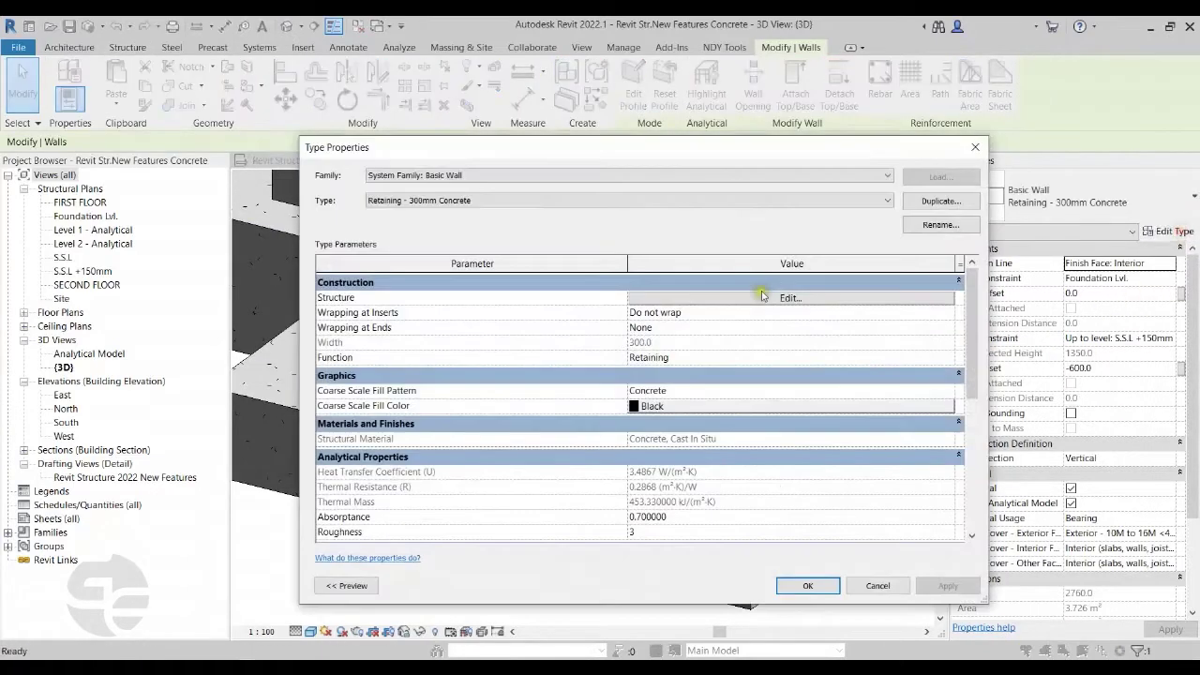
left_click(748, 299)
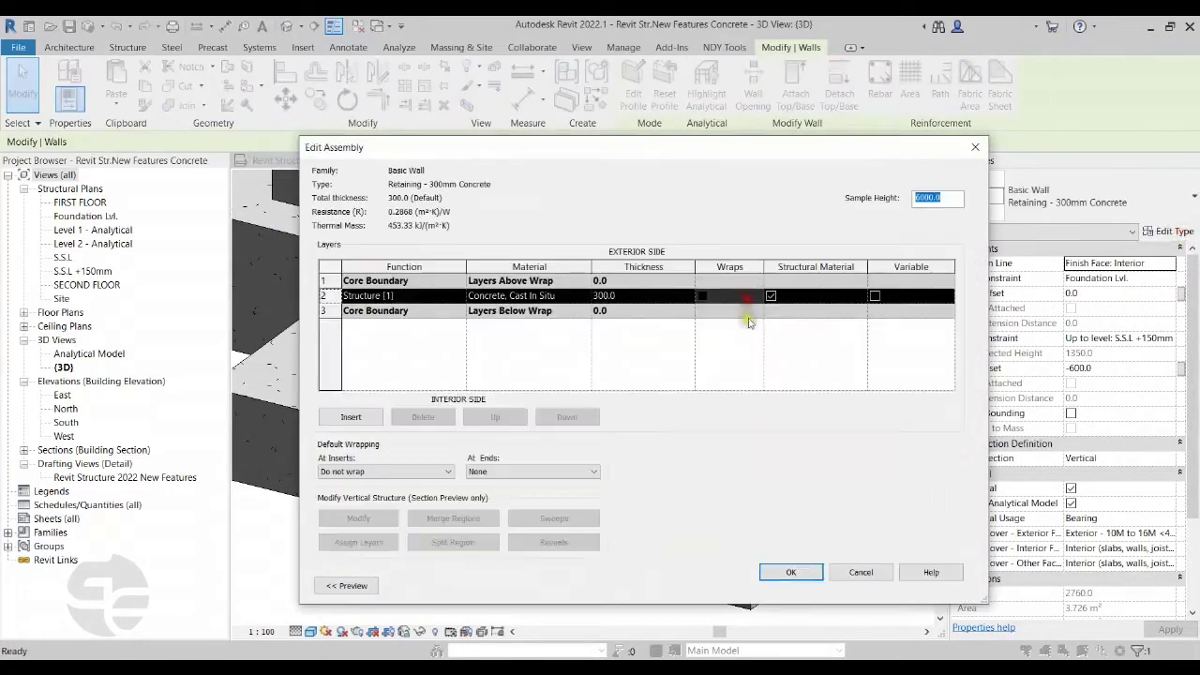
left_click(872, 294)
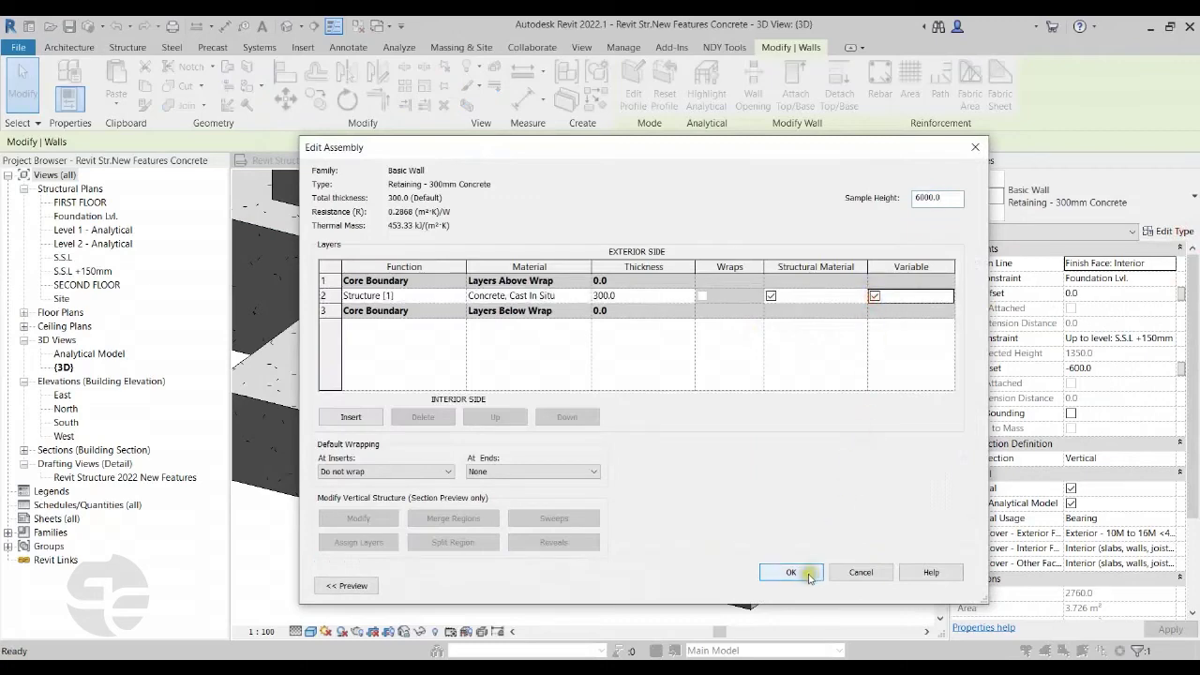
left_click(790, 572)
left_click(808, 586)
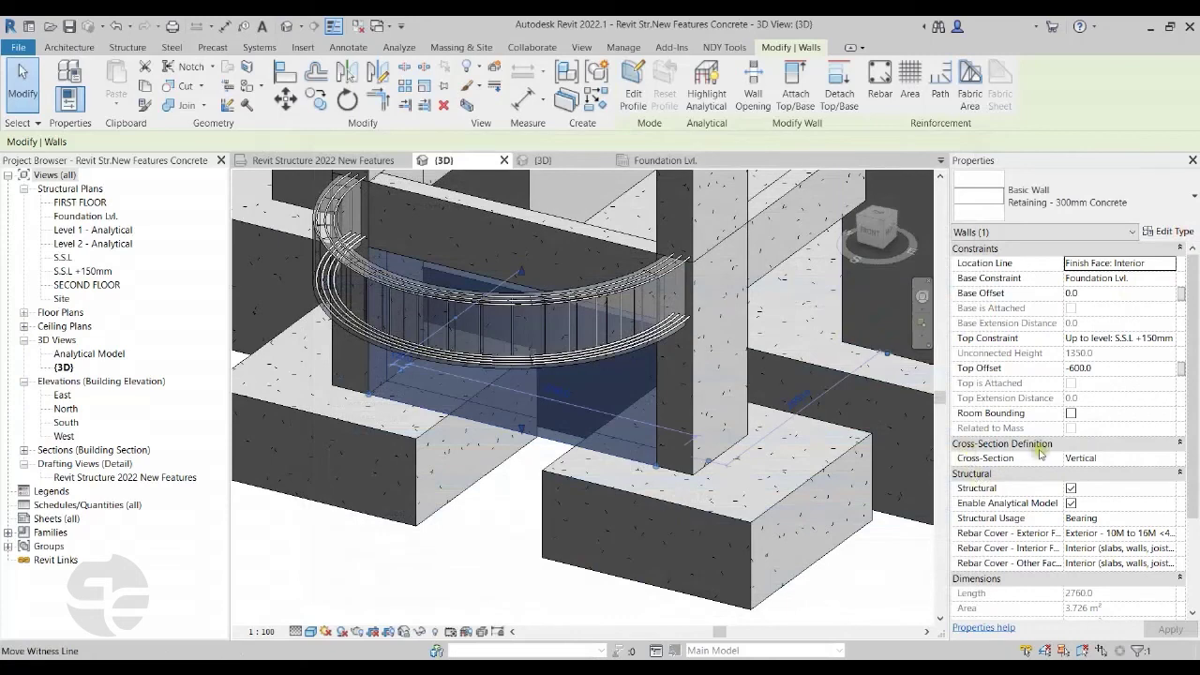
- Set the retaining wall's cross-section to Tapered, disabling its analytical model, and override its interior angle to 5.00°
left_click(1169, 458)
left_click(1083, 497)
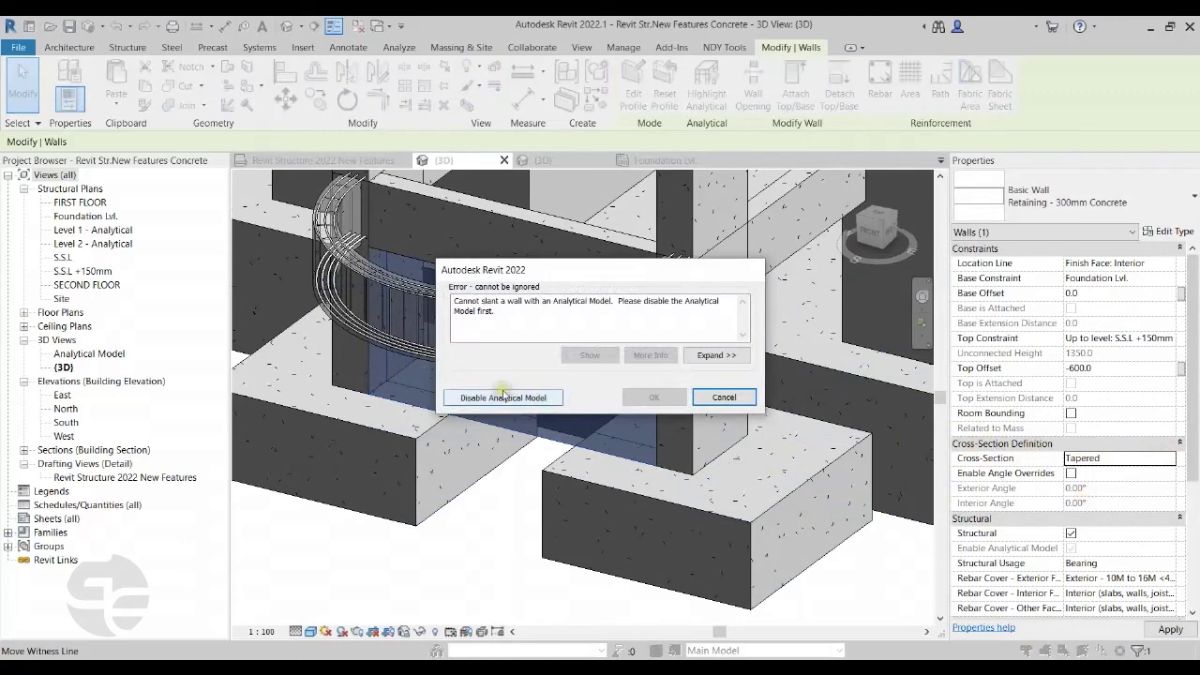
left_click(503, 398)
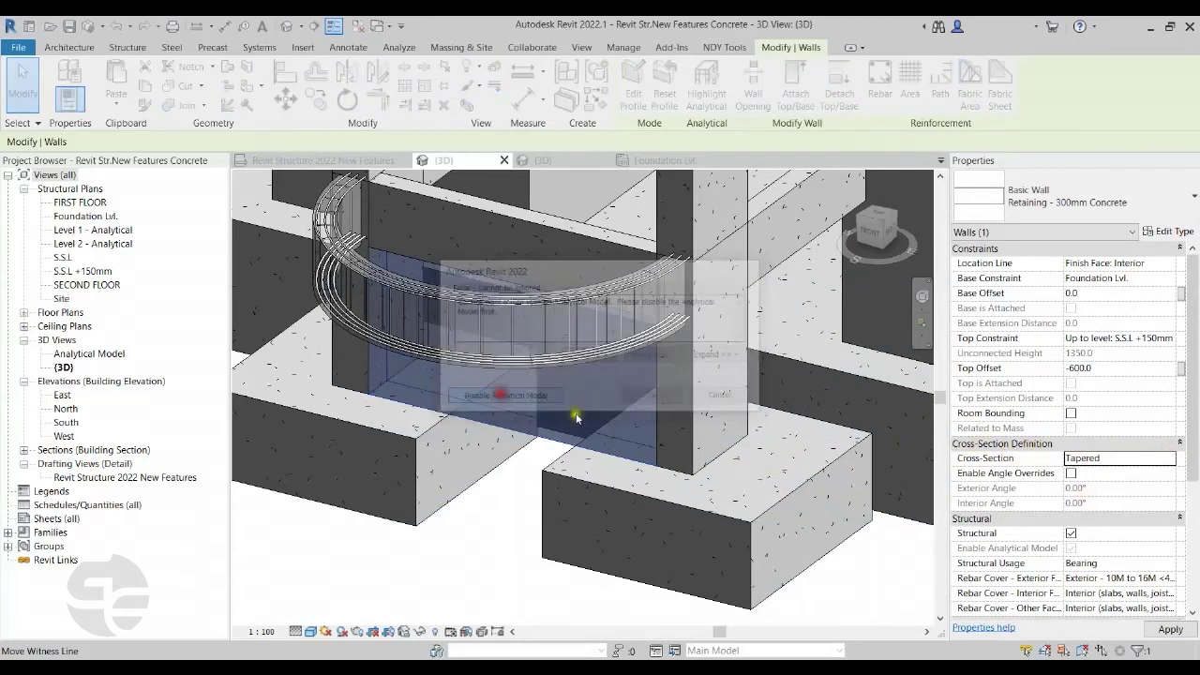
left_click(1070, 473)
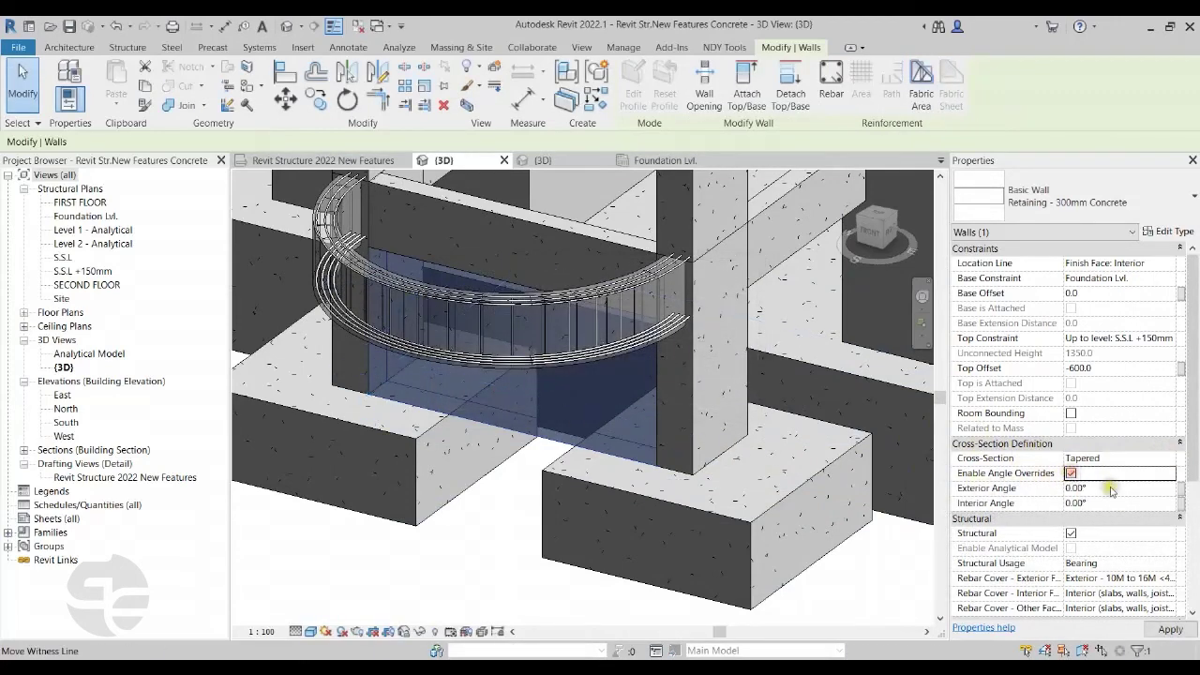
left_click(1106, 504)
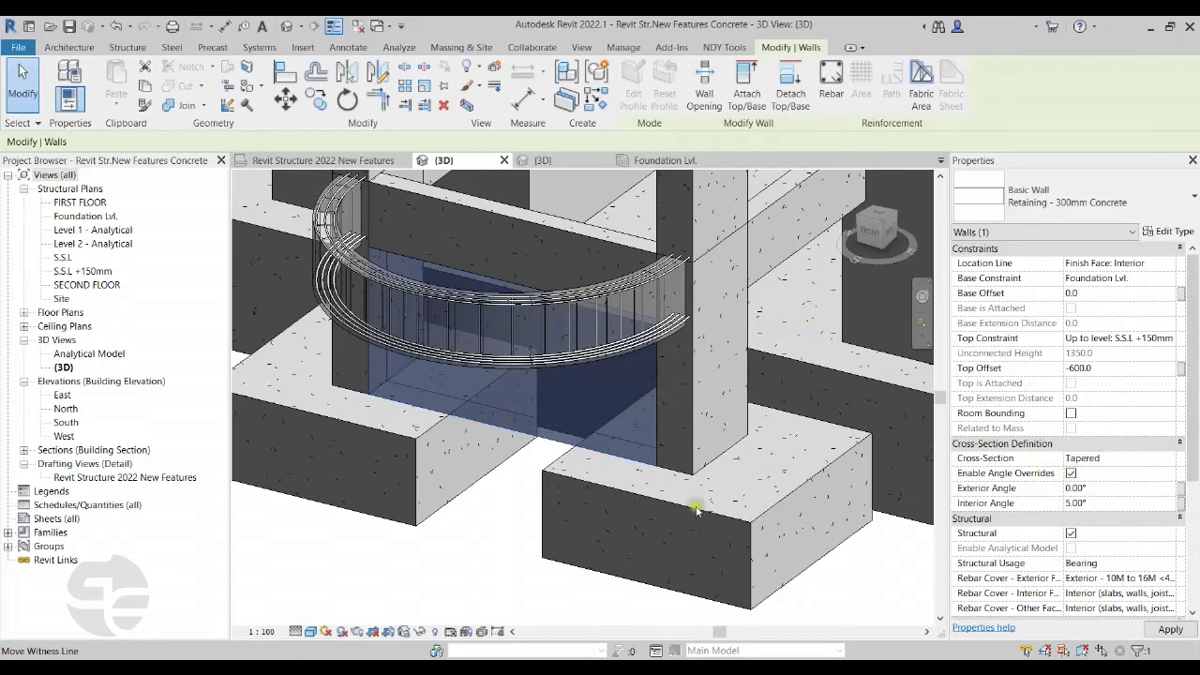
- Examine the tapered retaining wall's profile from the side and return to the Revit Structure 2022 New Features drafting view
middle_click_drag(563, 503, 464, 551, "shift")
left_click(469, 553)
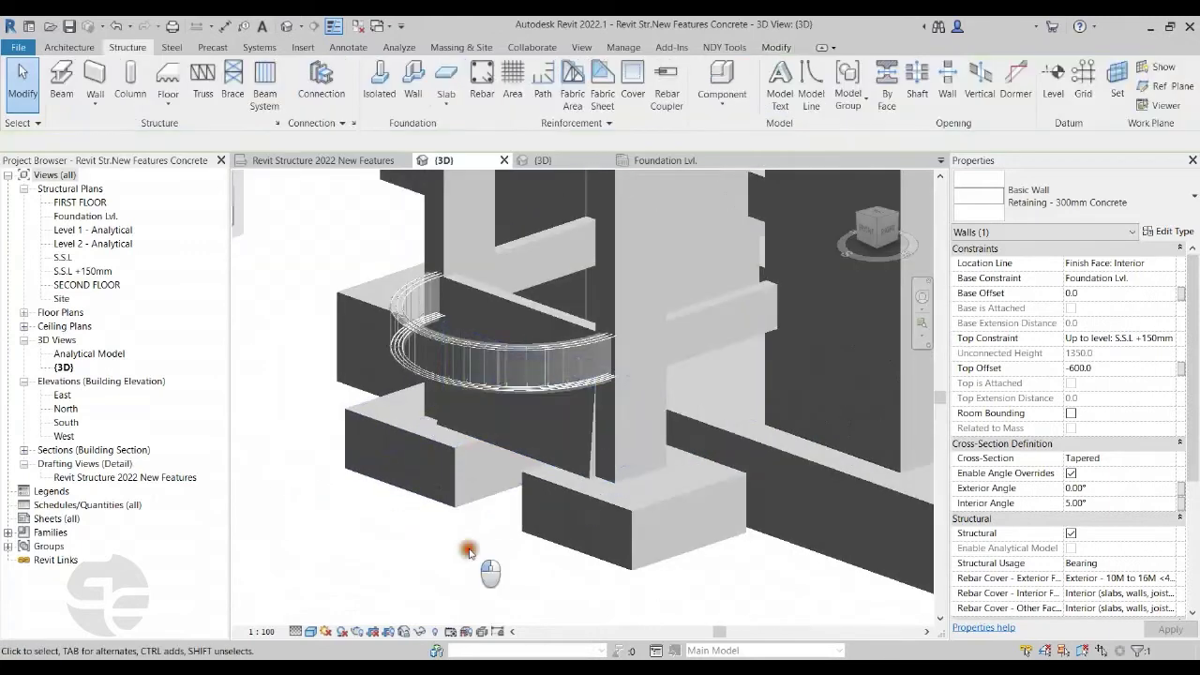
left_click(324, 161)
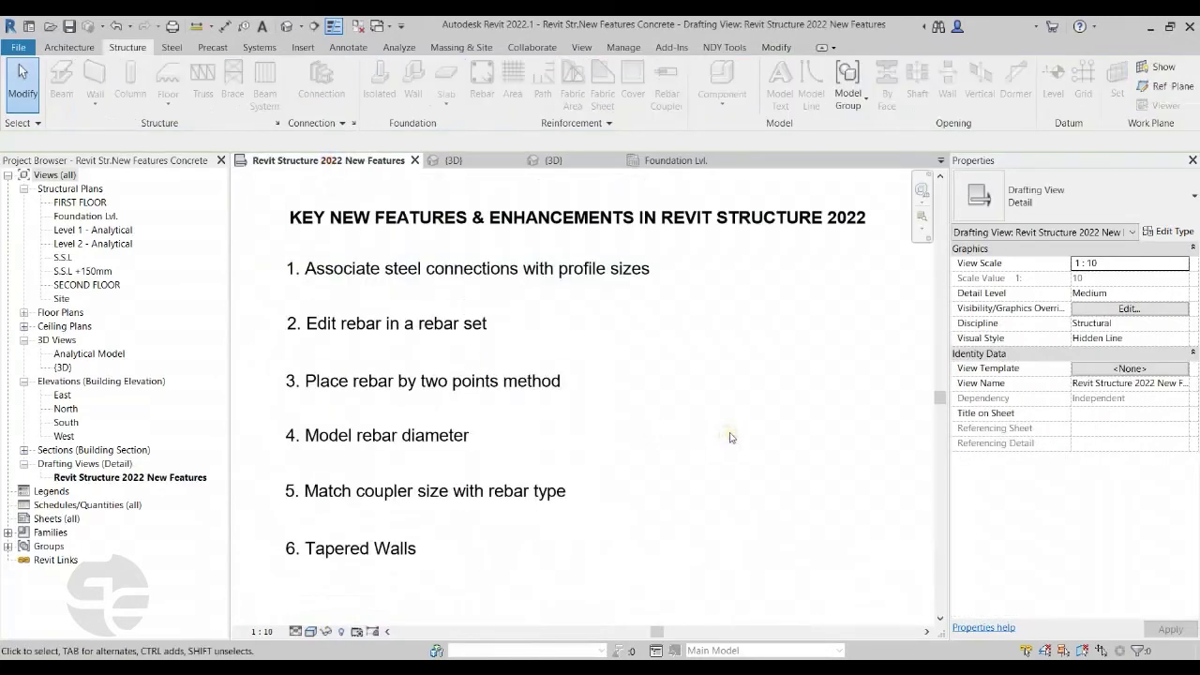